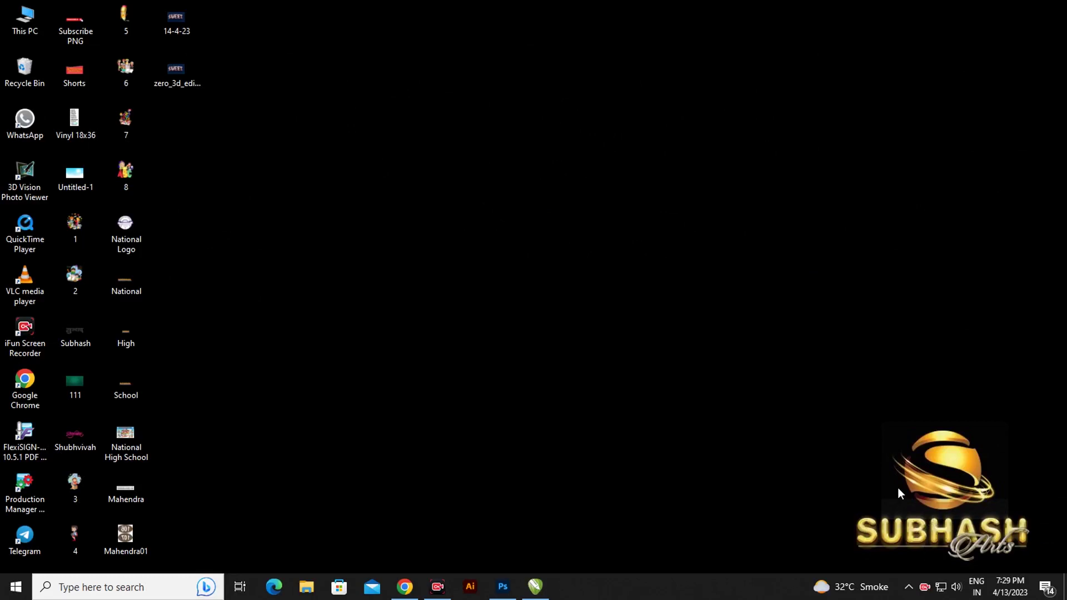
Step: Go to the Downloads folder through This PC and select the 14-4-23 archive
click(29, 21)
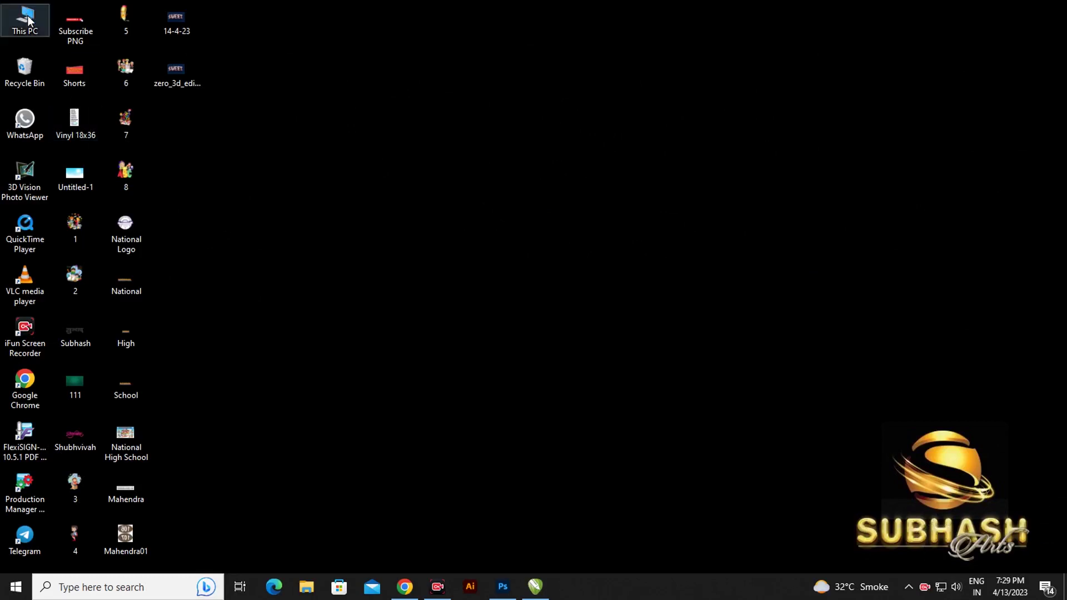
double_click(29, 20)
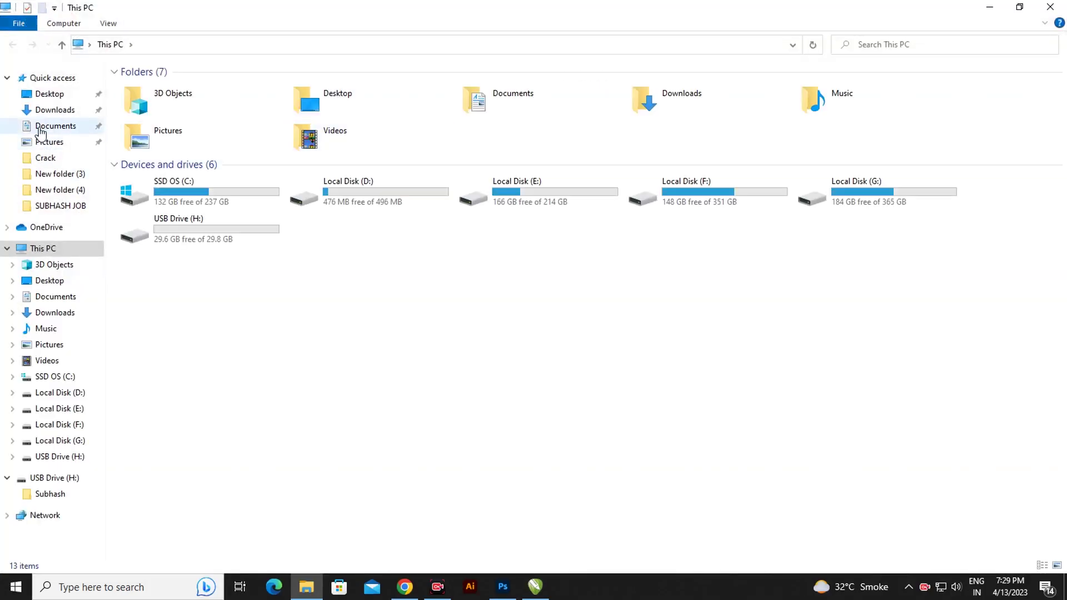
click(56, 110)
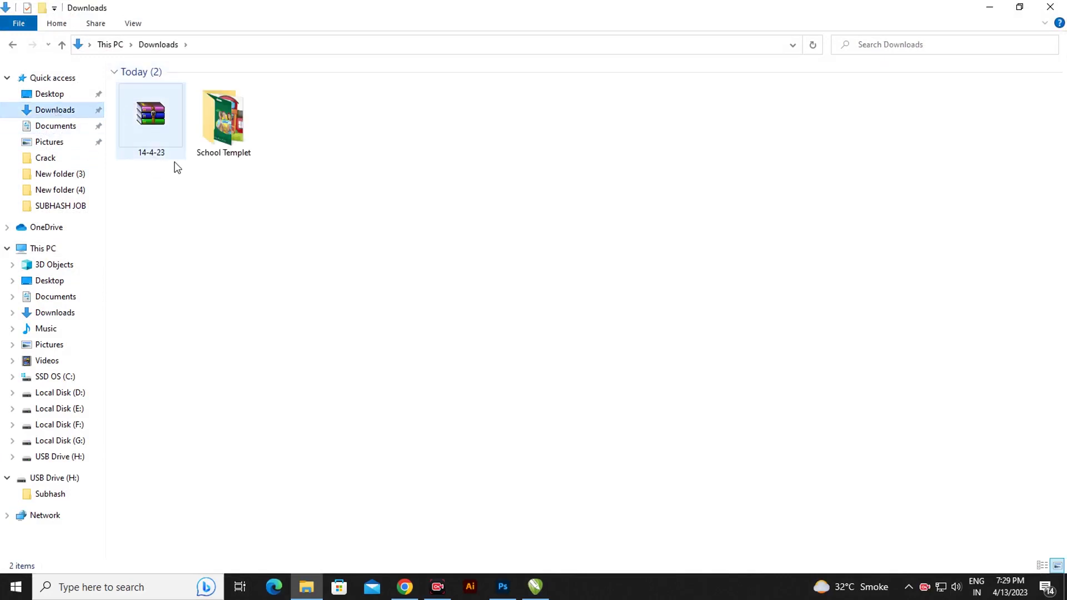
click(147, 138)
Step: Extract the 14-4-23 archive into Downloads, entering the archive password
right_click(146, 138)
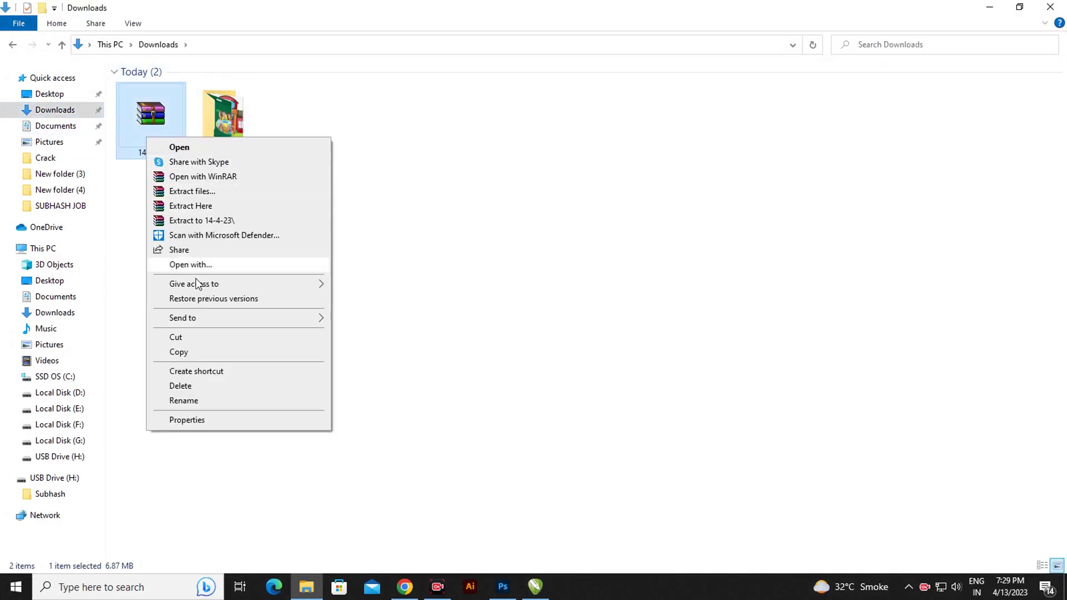
click(191, 206)
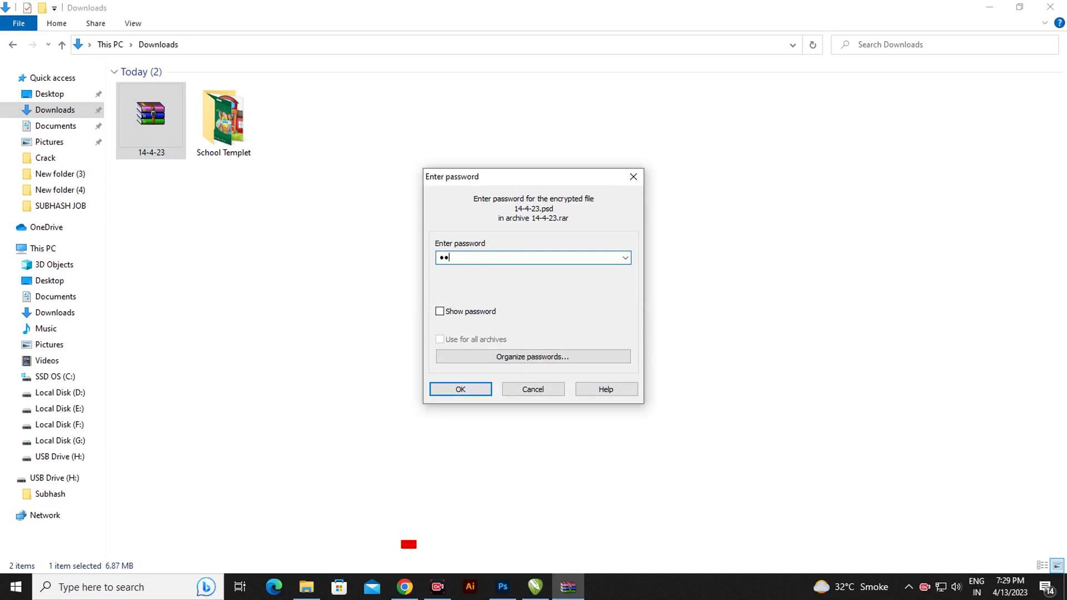
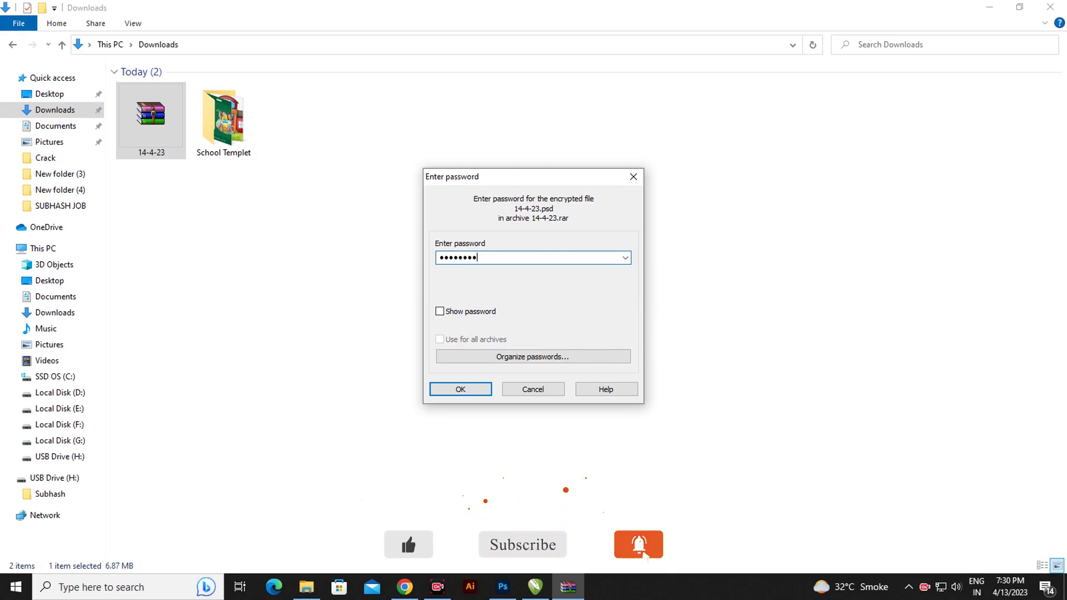
double_click(489, 257)
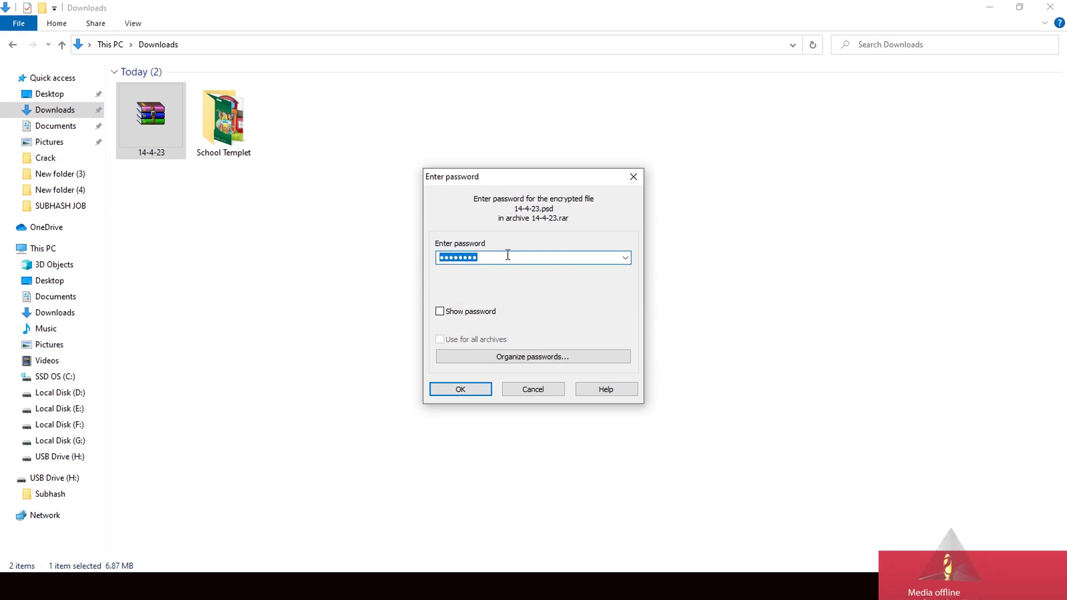
drag(493, 257, 416, 268)
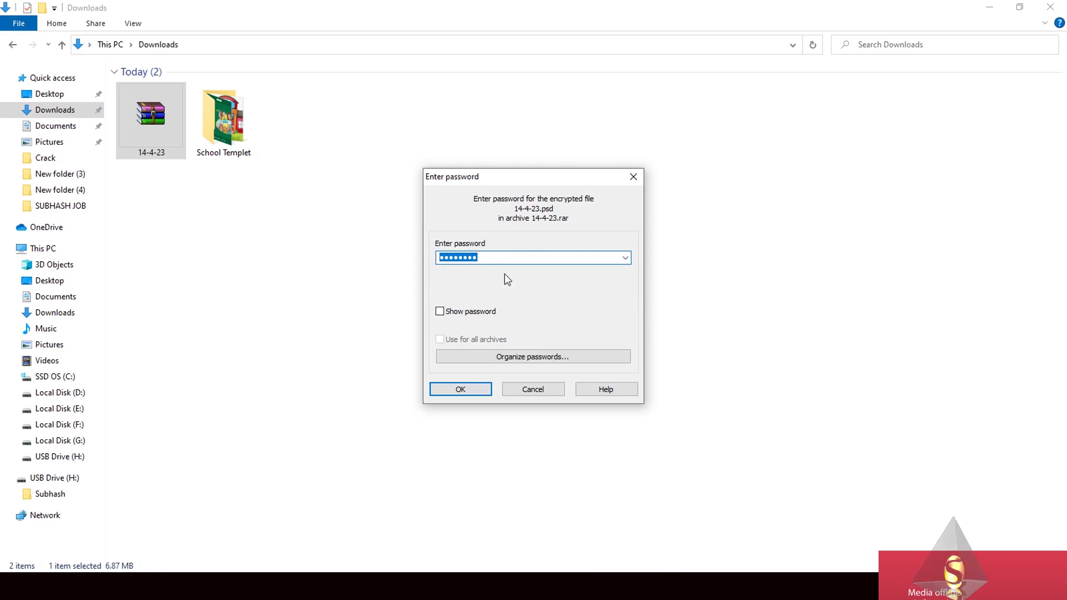
click(460, 389)
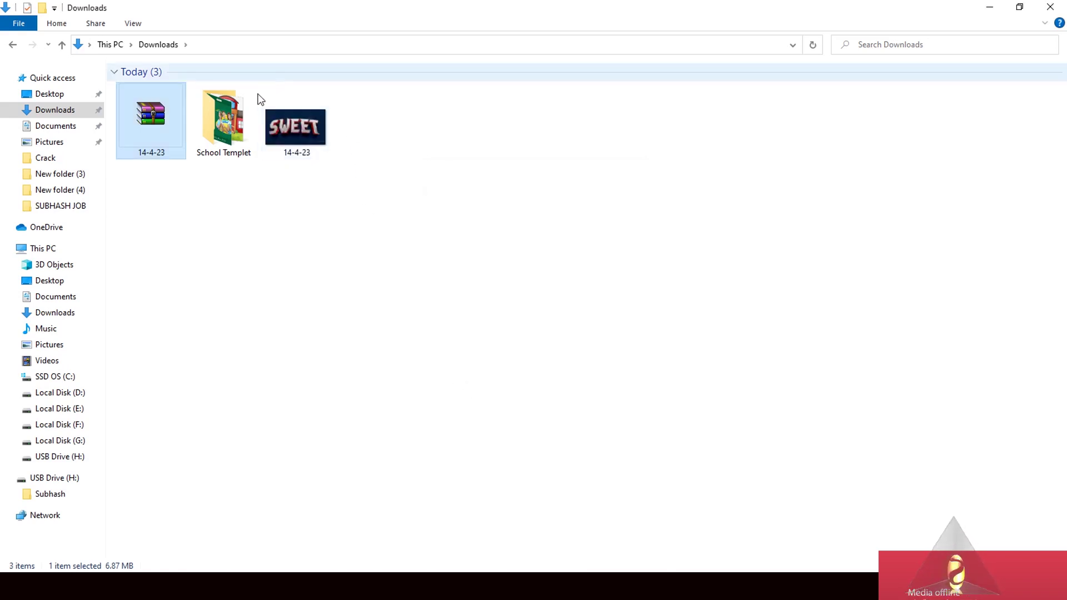
Step: Open the extracted 14-4-23.psd in Photoshop by dragging it onto the Photoshop window
click(297, 142)
drag(310, 135, 500, 598)
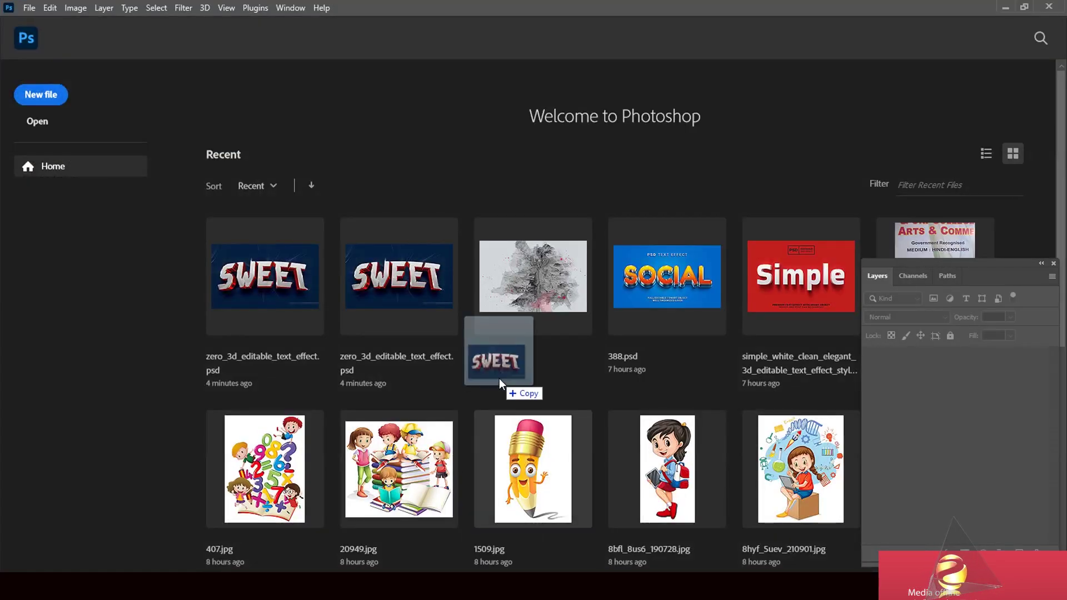
drag(500, 598, 499, 379)
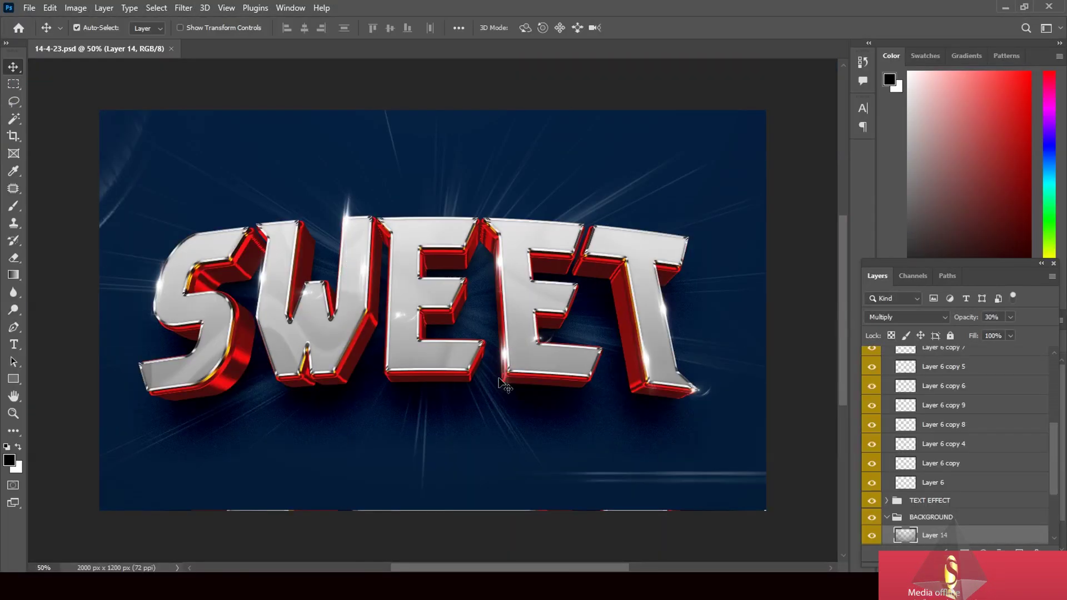
Step: Fit the canvas to the window, collapse LIGHT and BACKGROUND, and open the CHANGE HERE smart object
key(ctrl)
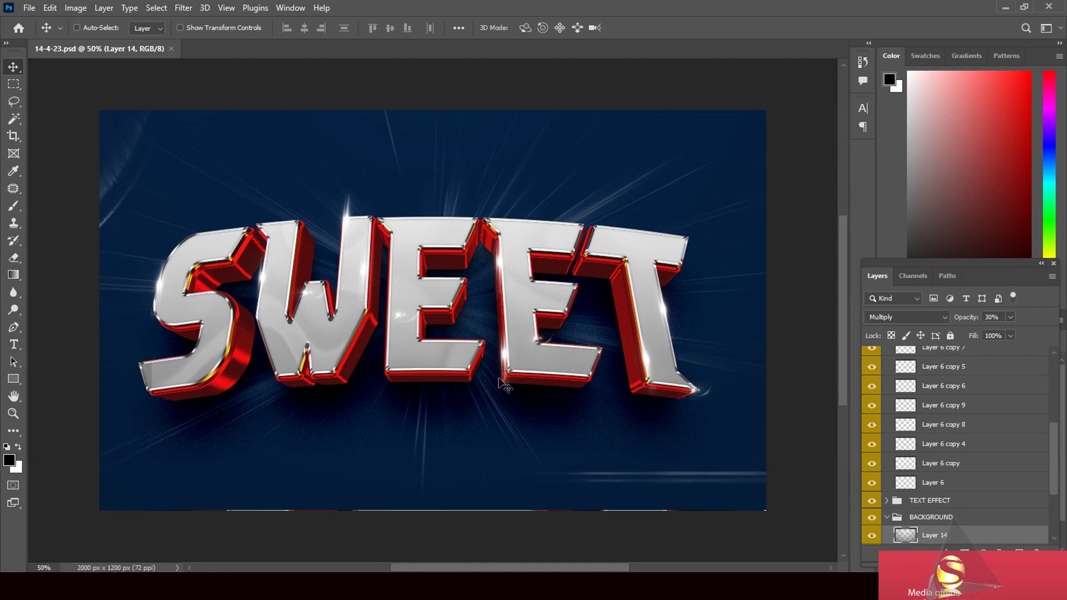
key(ctrl+0)
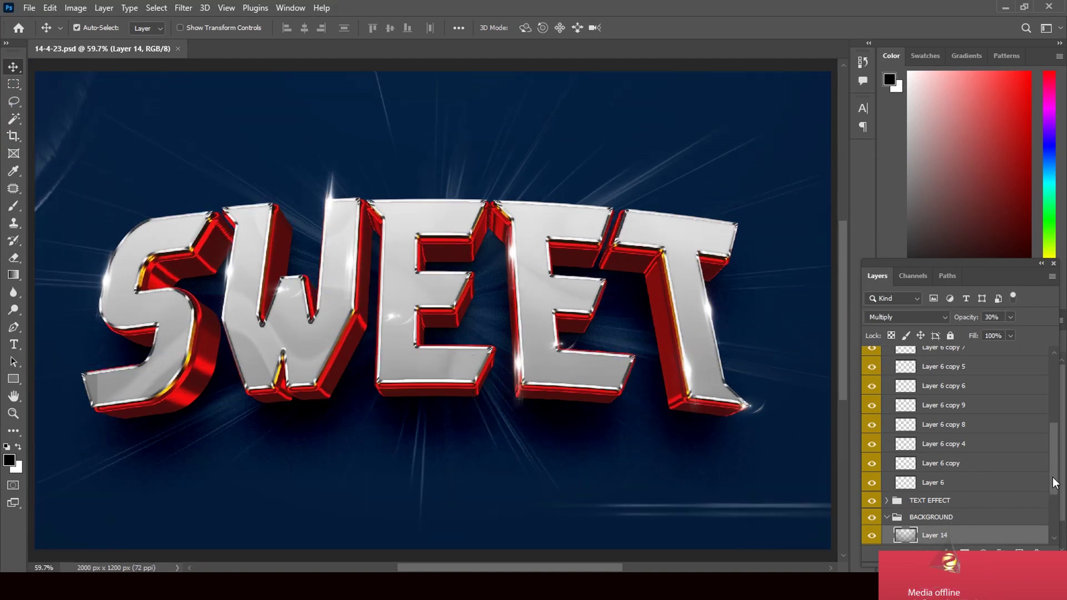
scroll(912, 417, up, 5)
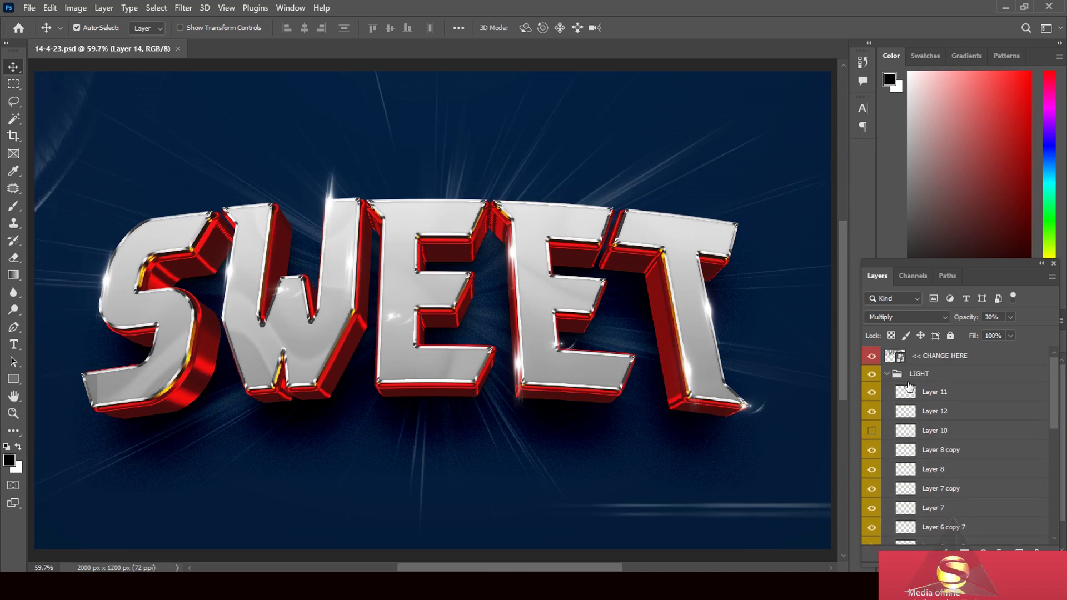
click(886, 374)
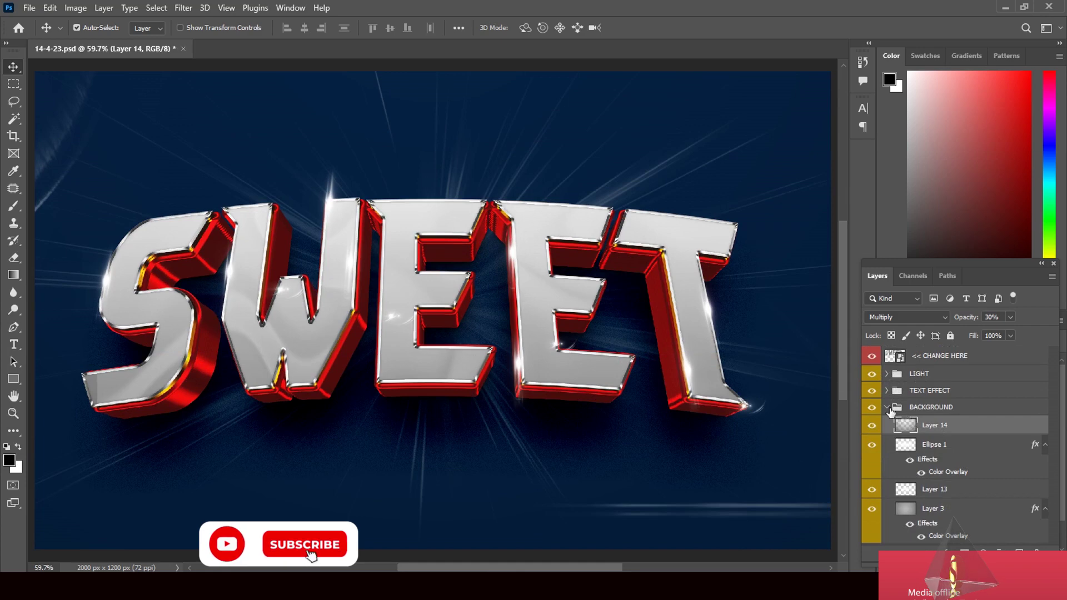
click(886, 407)
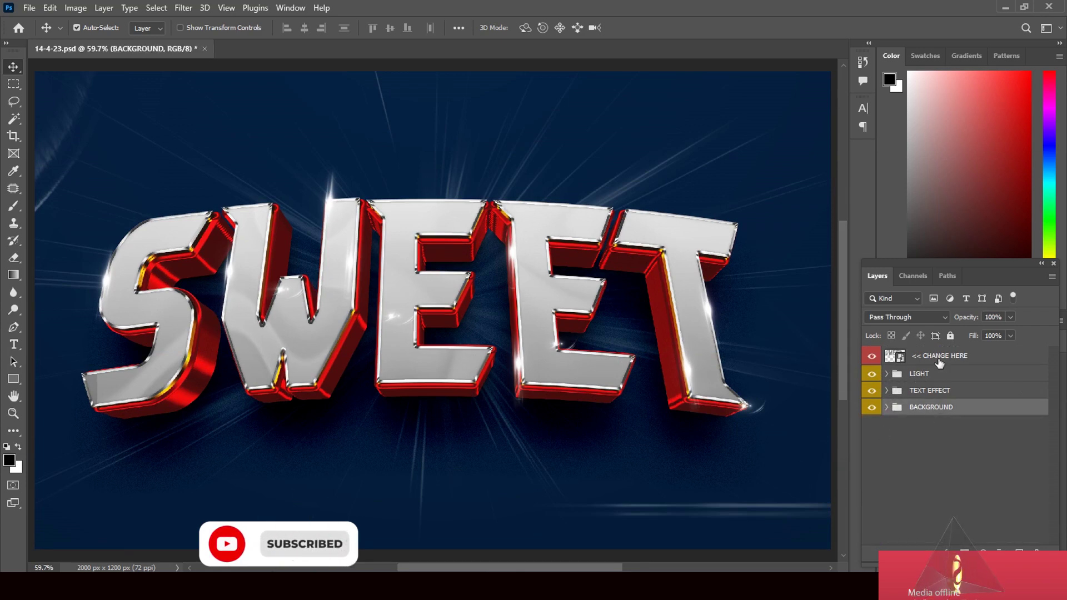
double_click(901, 360)
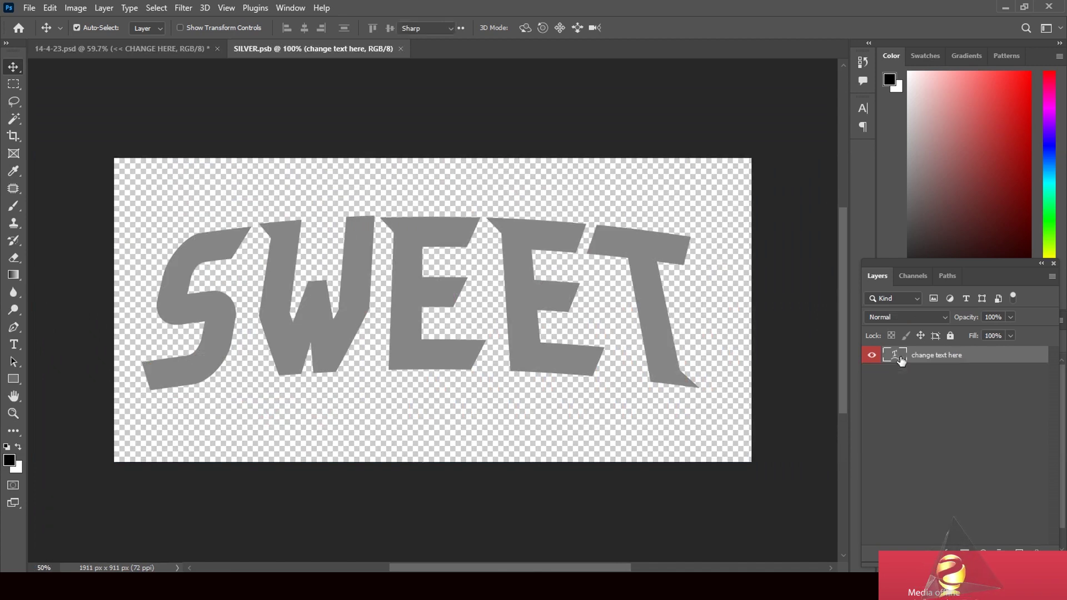
Step: Replace the smart object's SWEET text with SILVER and commit it, keeping the document open
double_click(895, 355)
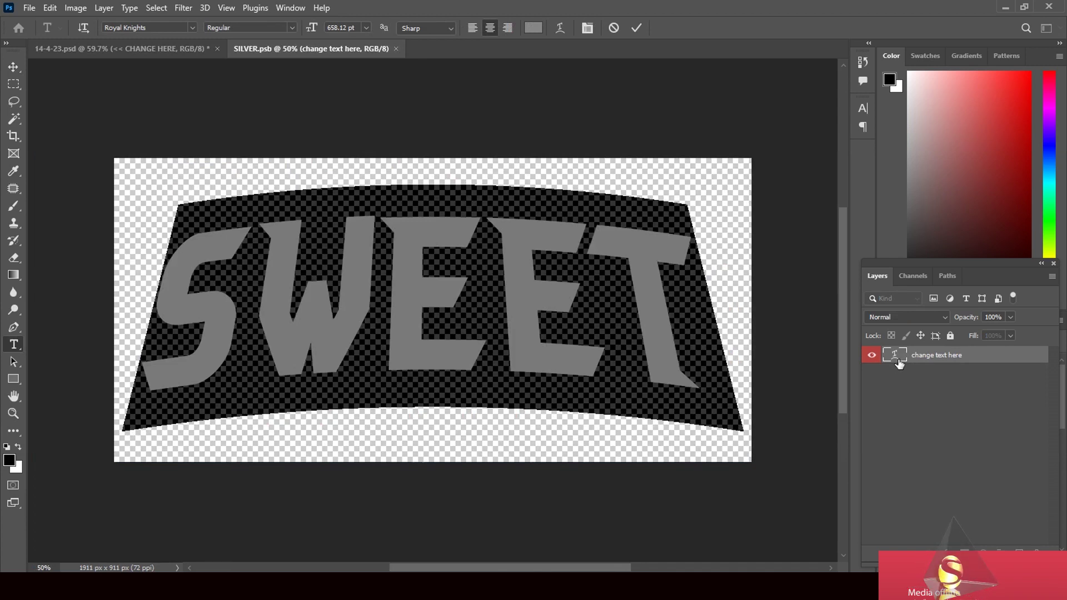
text(S)
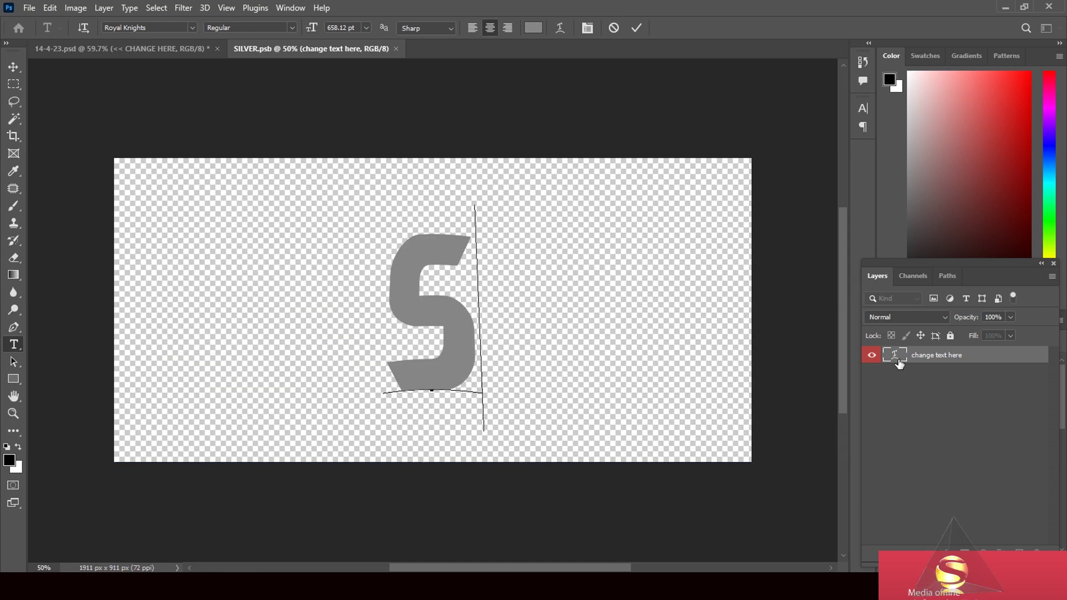
text(ILVER)
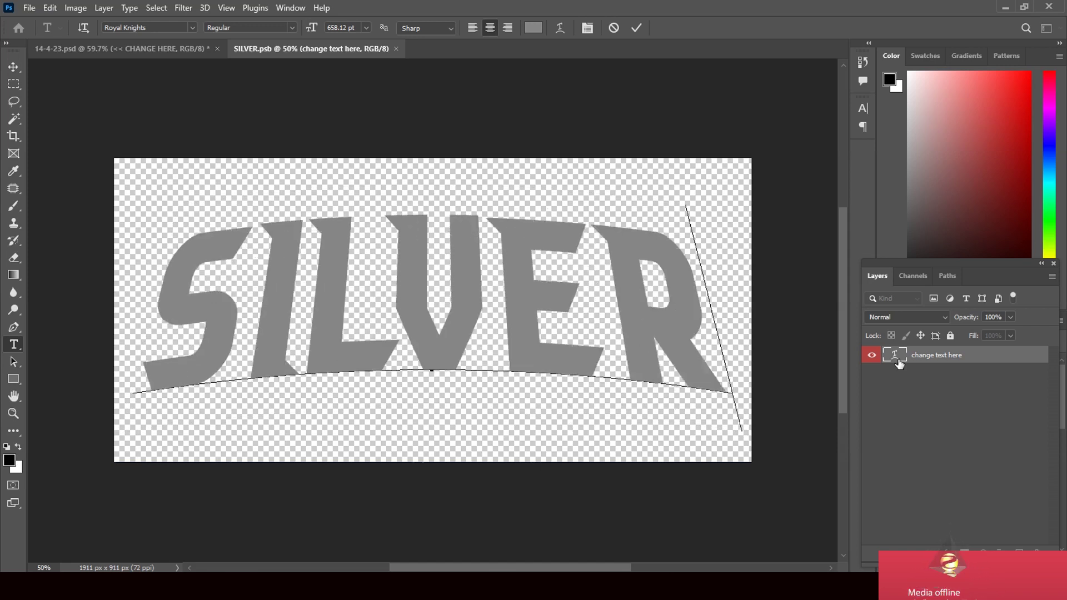
click(13, 67)
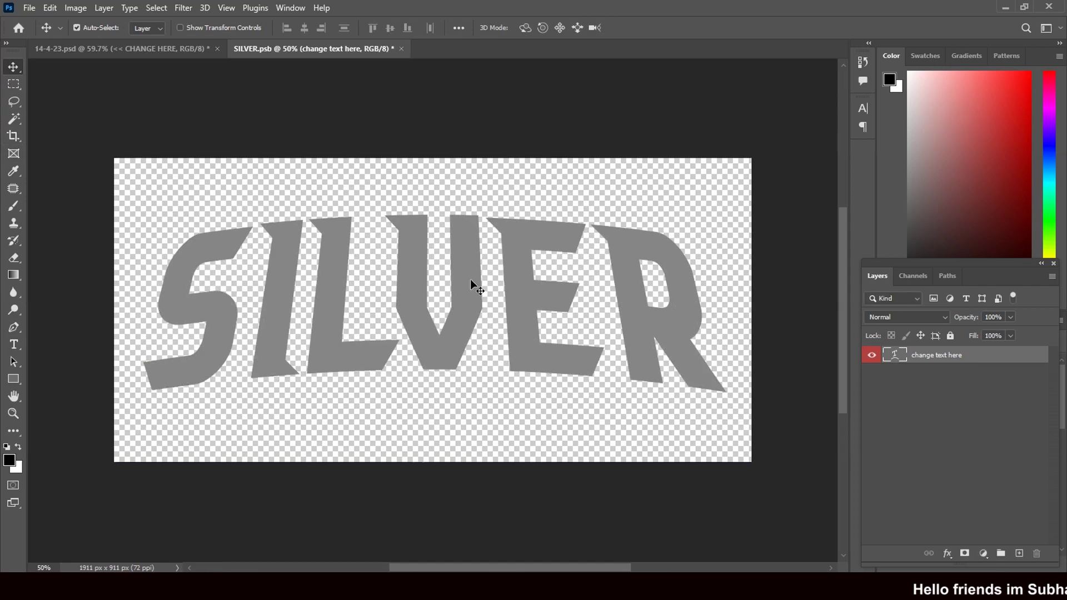
click(401, 49)
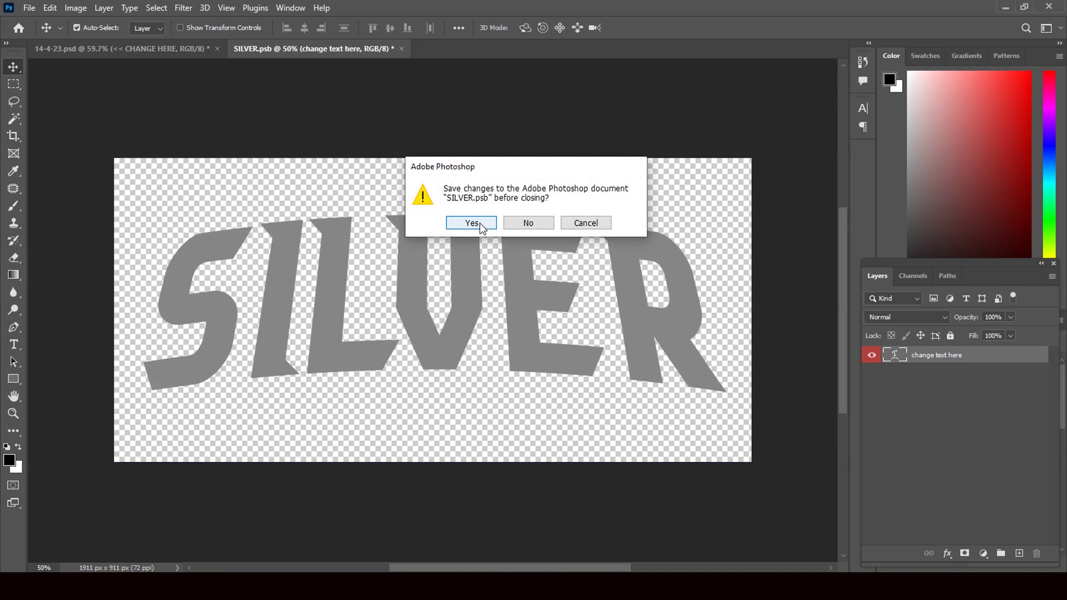
click(564, 223)
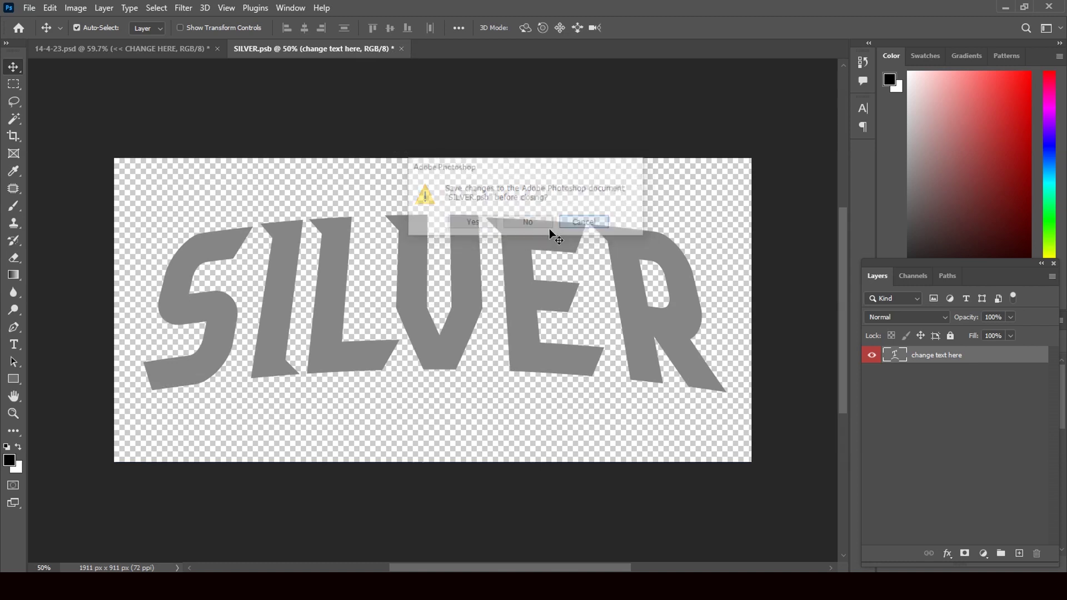
click(14, 345)
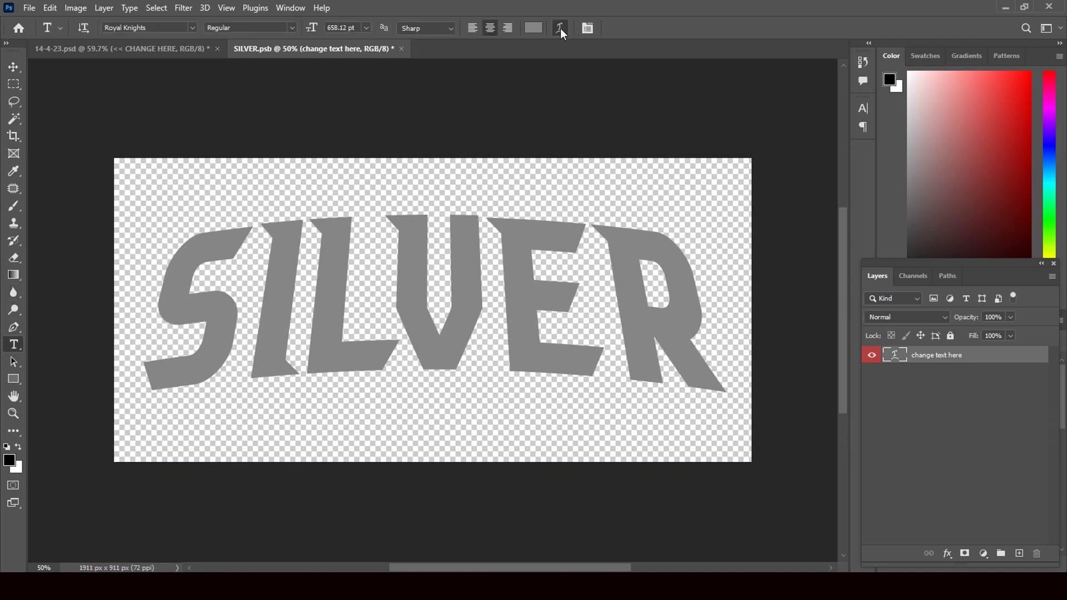
click(560, 28)
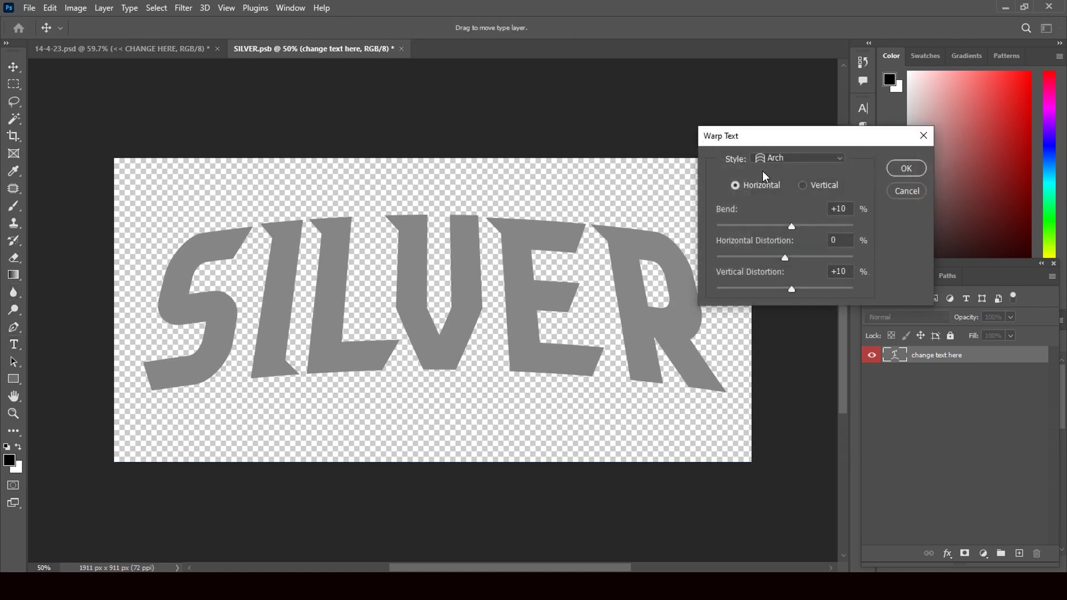
click(794, 160)
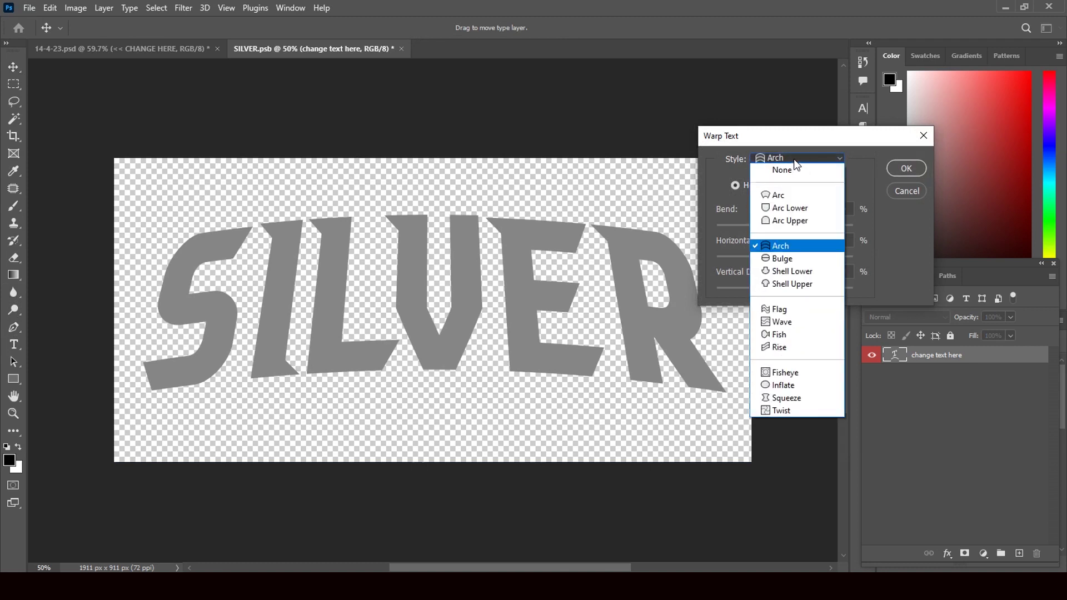
click(778, 195)
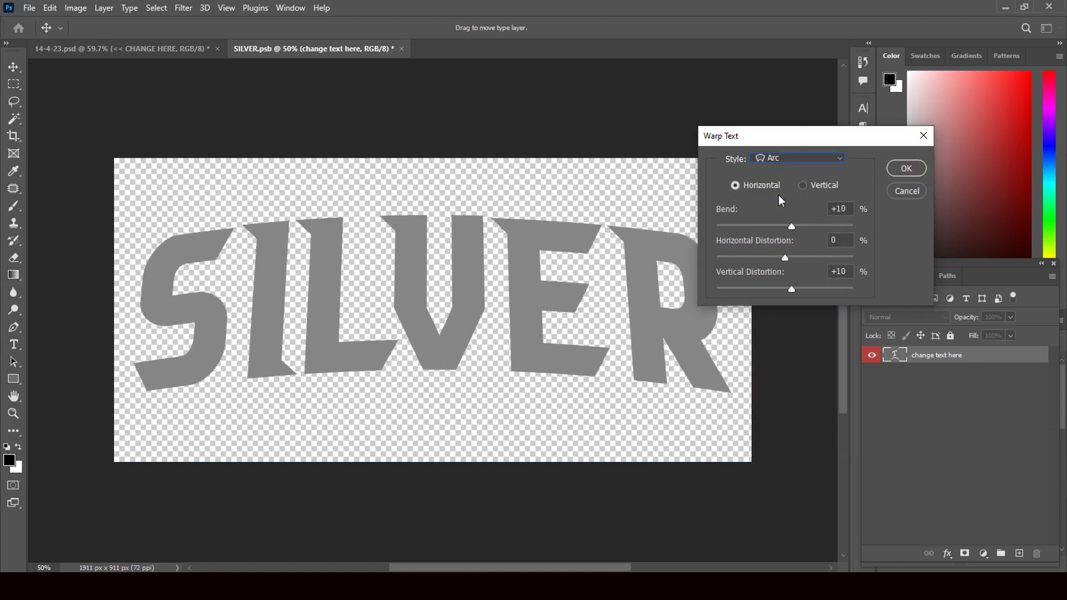
click(803, 159)
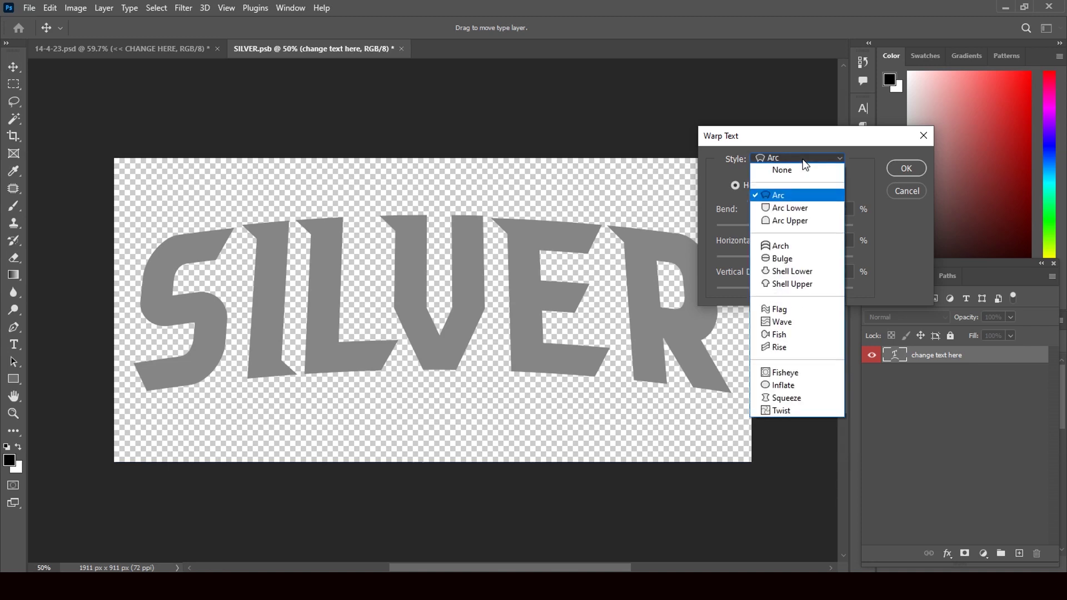
click(788, 260)
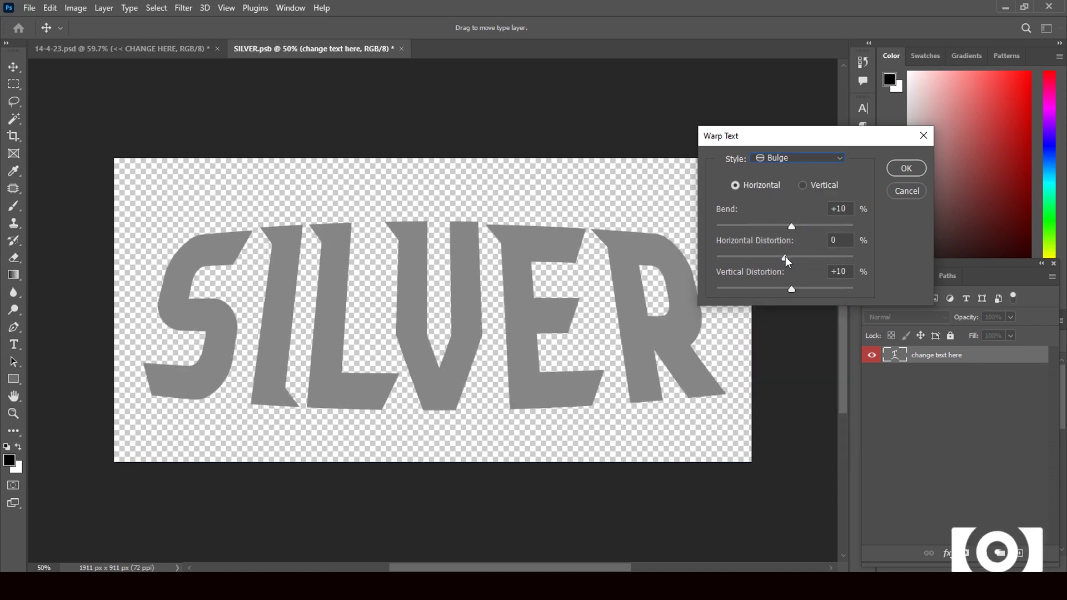
click(817, 158)
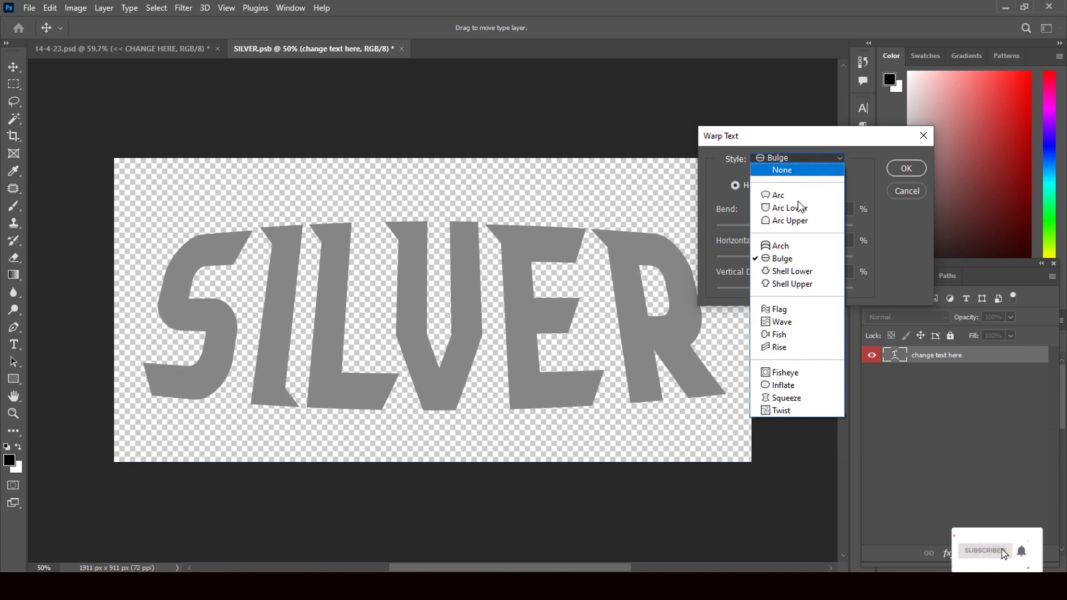
click(789, 246)
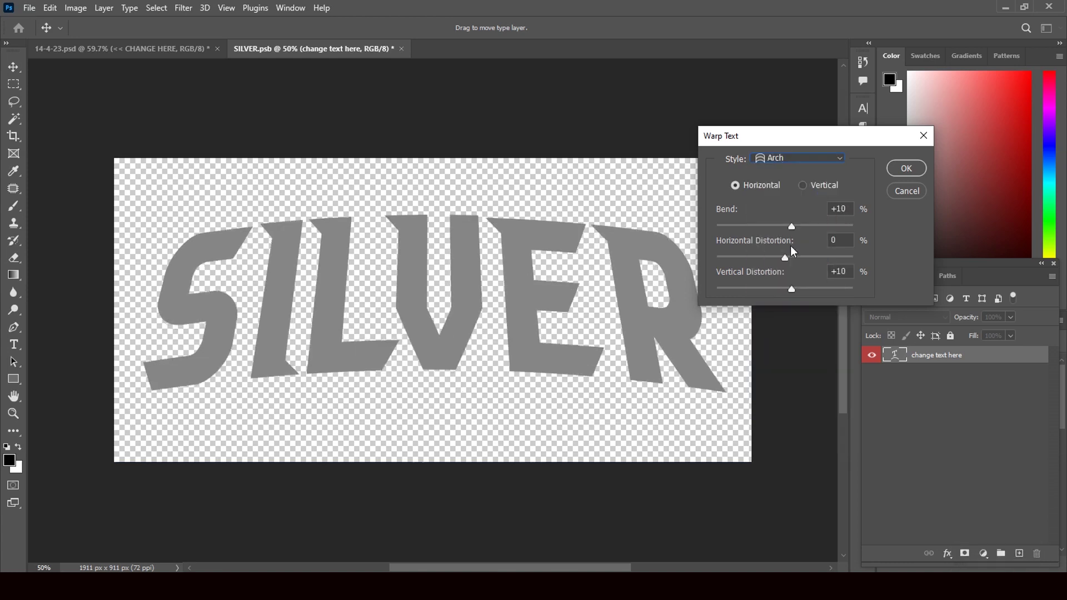
click(804, 187)
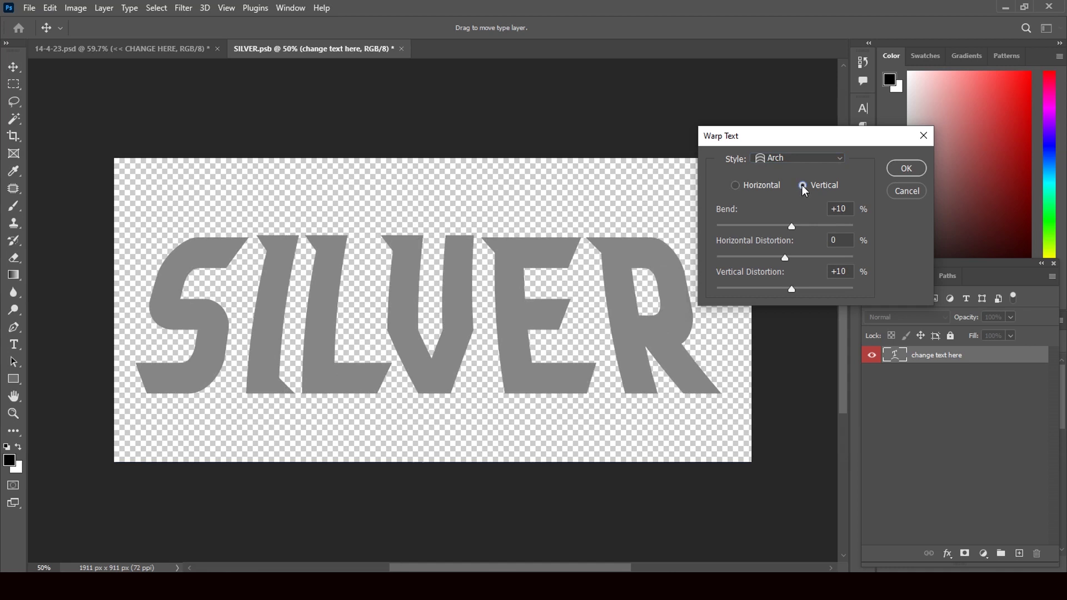
click(735, 185)
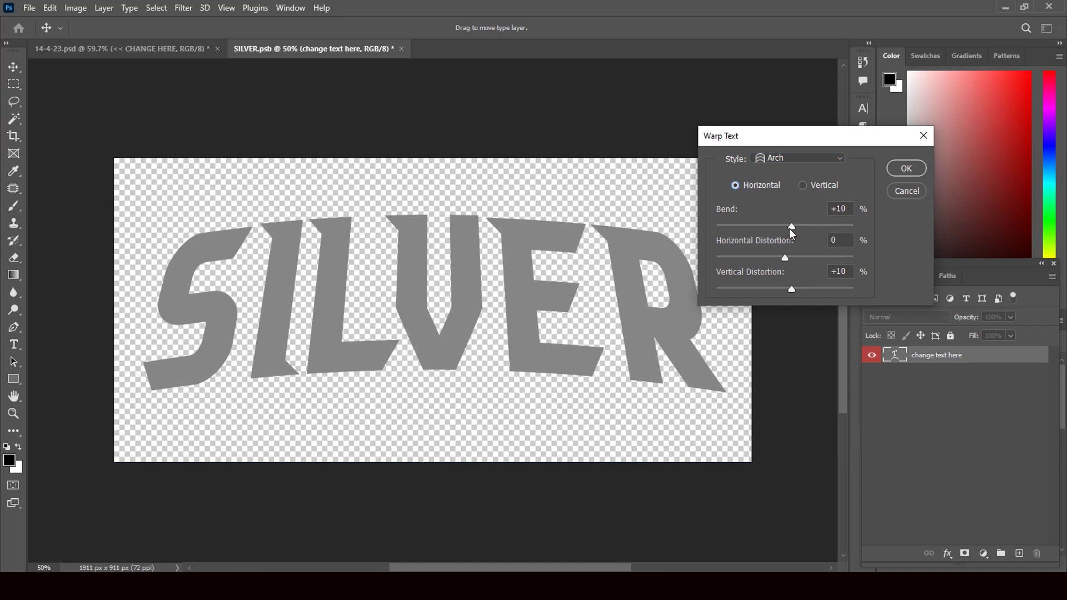
mouse_move(789, 229)
mouse_down()
mouse_move(800, 228)
mouse_move(789, 259)
mouse_move(754, 259)
mouse_move(784, 265)
mouse_up()
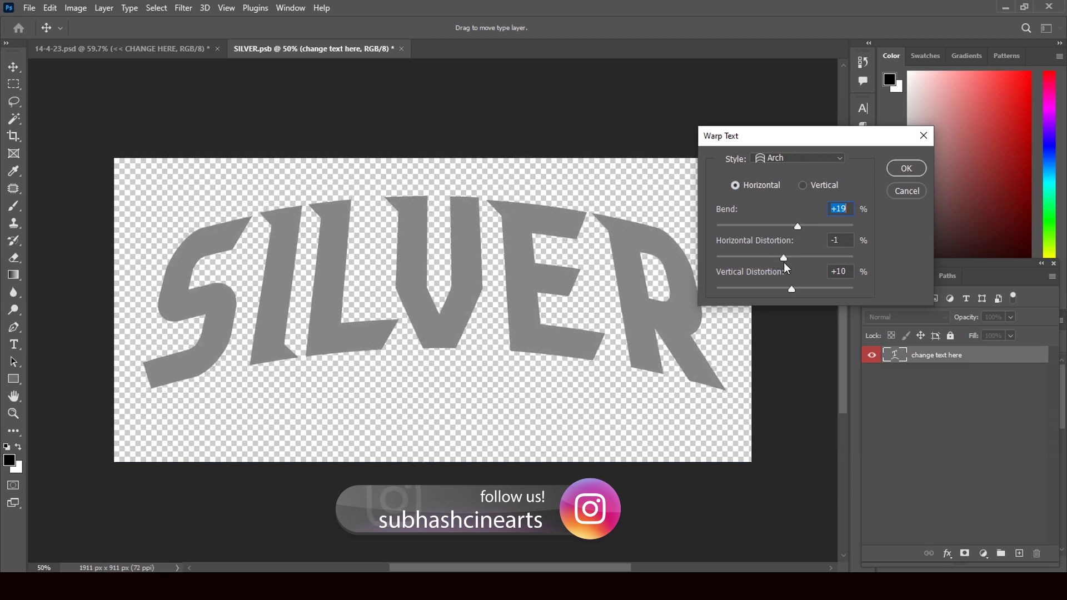
click(897, 190)
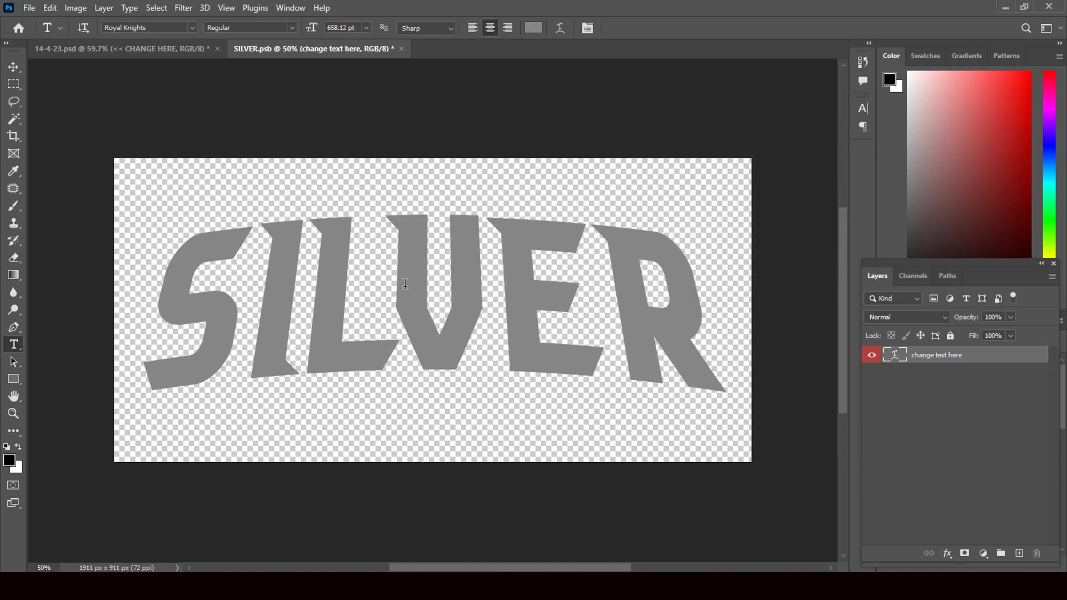
Step: Save and close SILVER.psb, returning to 14-4-23.psd
click(401, 49)
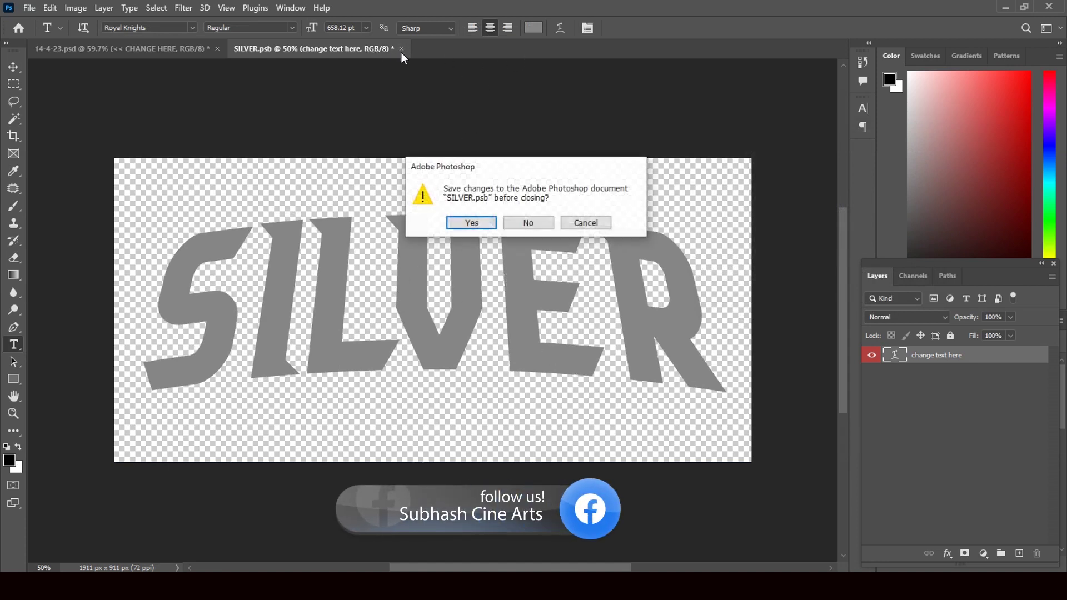
click(471, 224)
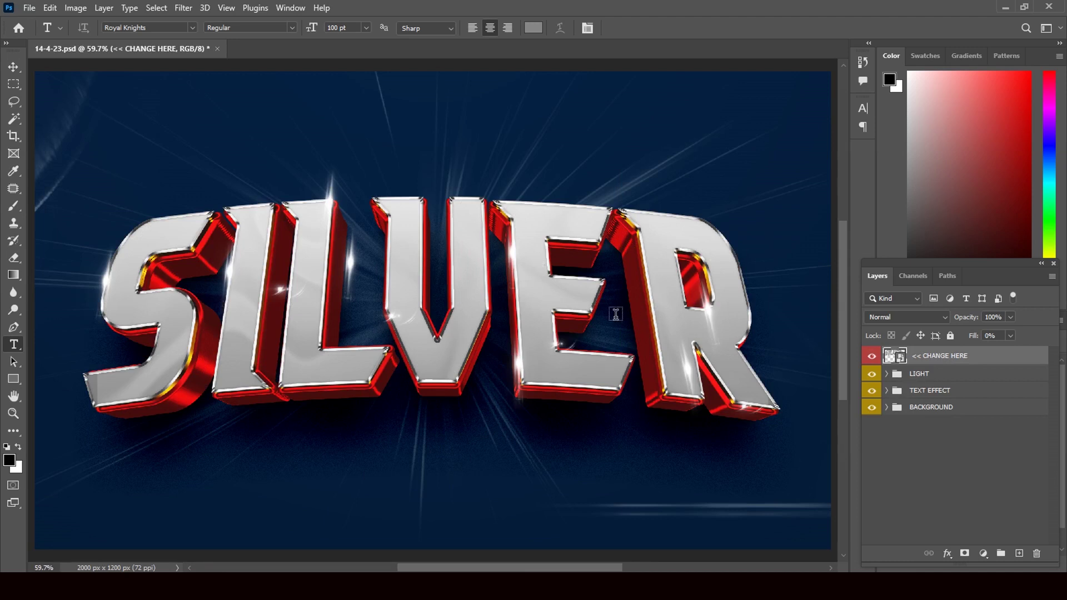
click(14, 67)
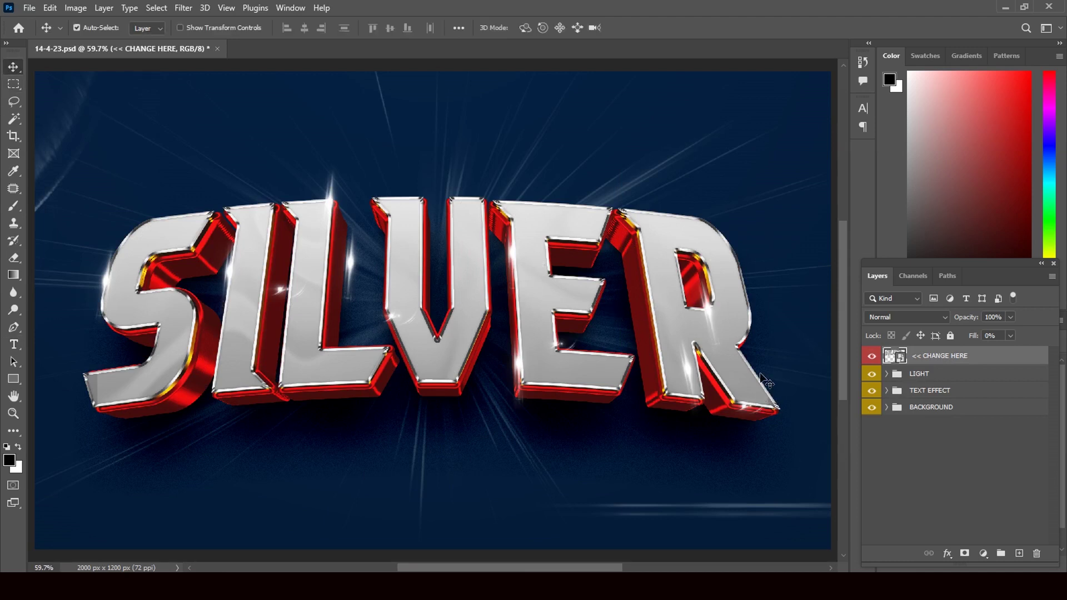
Step: Shift the R sparkle right and place a duplicate near the base of the R
click(708, 312)
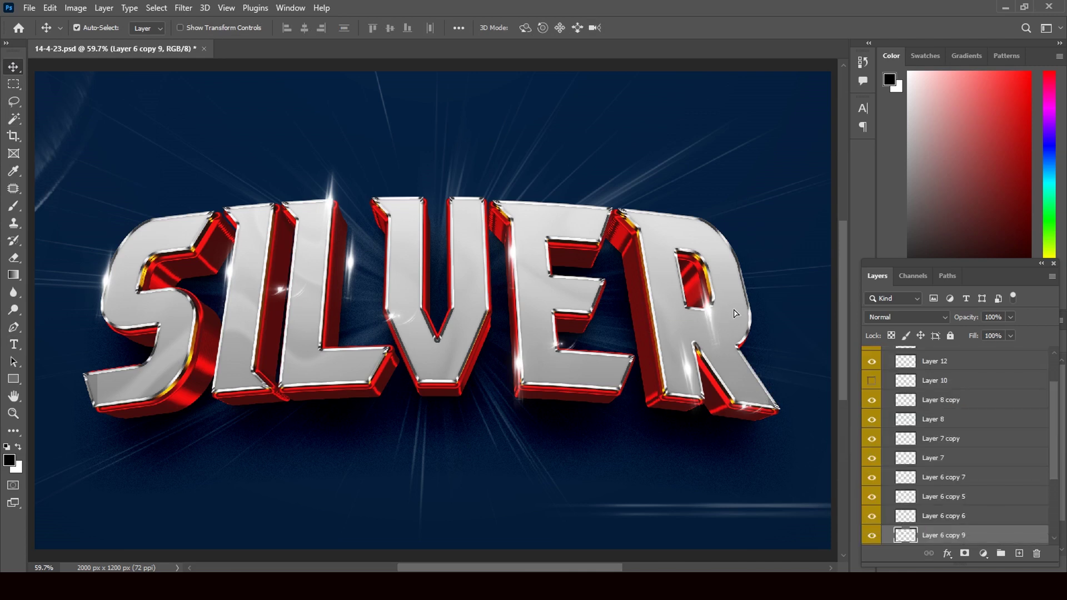
drag(734, 313, 750, 309)
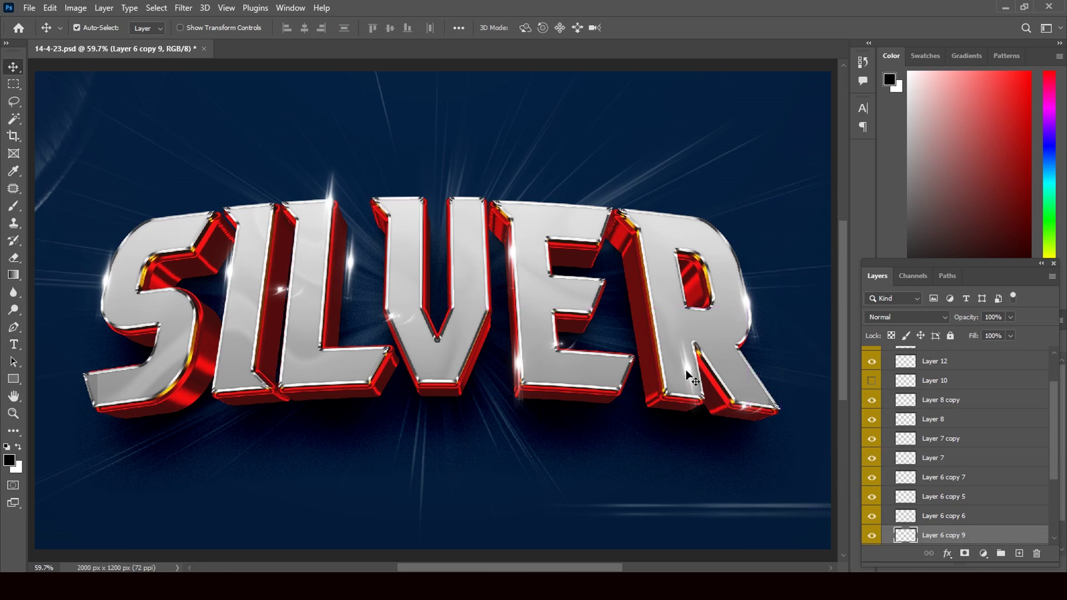
key(ctrl+j)
mouse_move(687, 371)
mouse_down()
mouse_move(663, 374)
mouse_move(664, 389)
mouse_up()
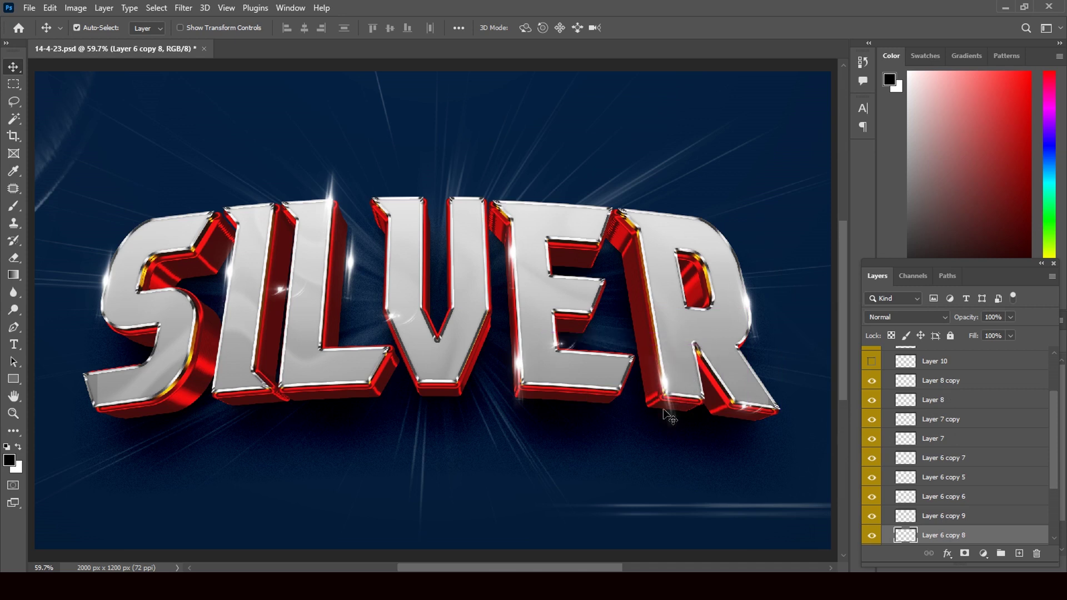
Step: Move the flare at the bottom of the E down along its lower edge
click(511, 255)
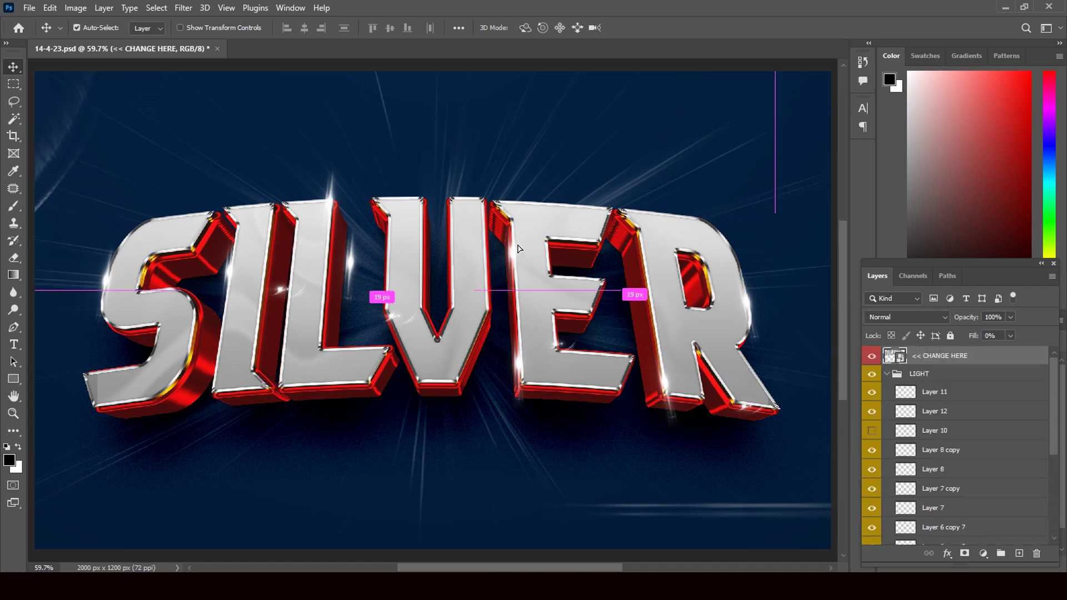
drag(518, 249, 519, 249)
drag(518, 306, 517, 306)
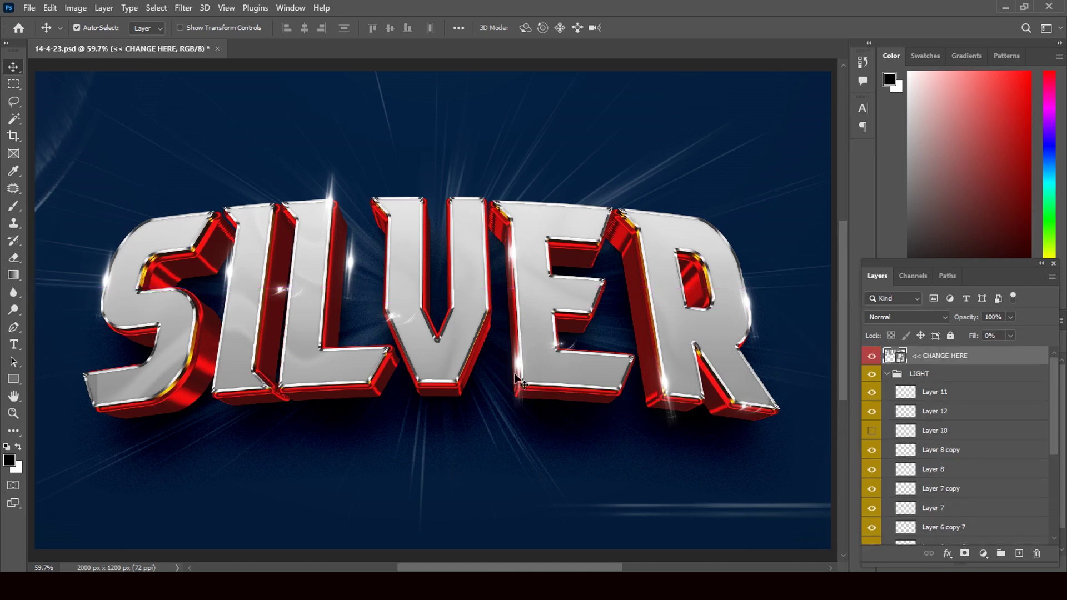
click(521, 373)
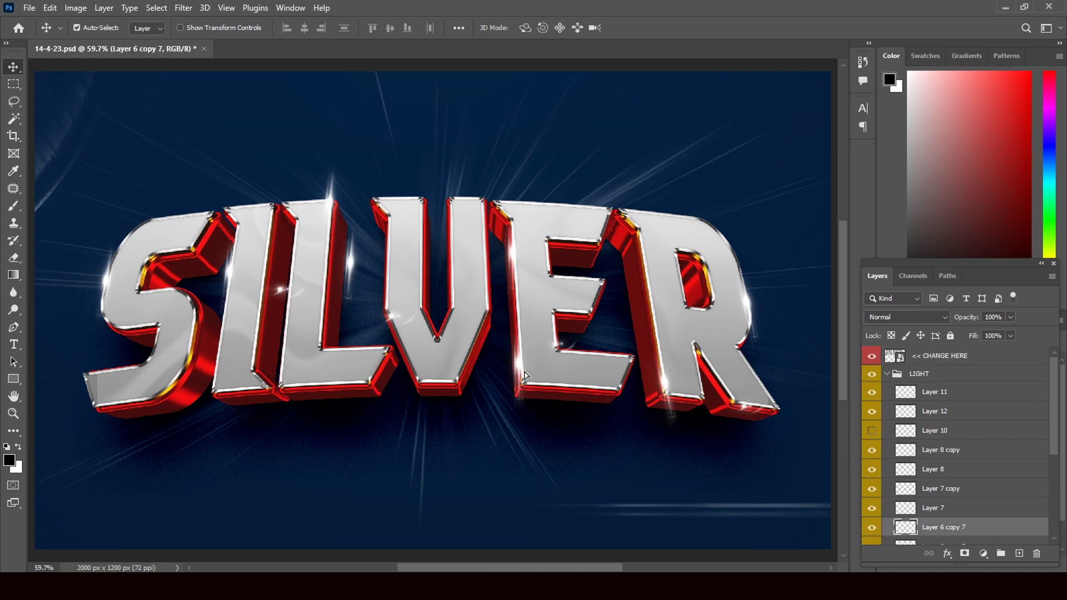
drag(517, 368, 523, 379)
Step: Move the light streak from beside the I onto the V
click(351, 270)
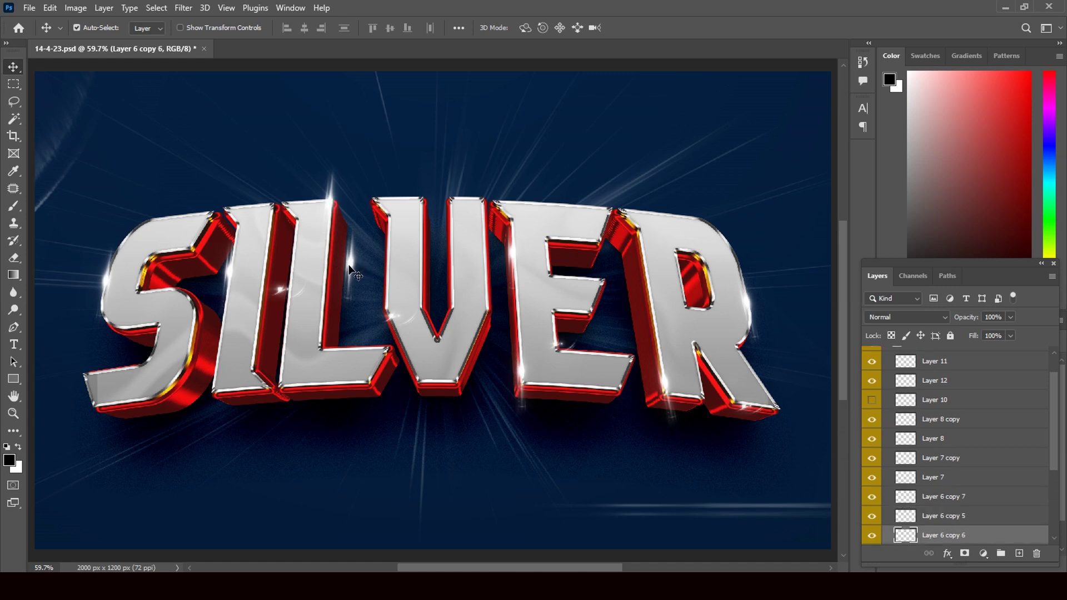
drag(350, 270, 449, 257)
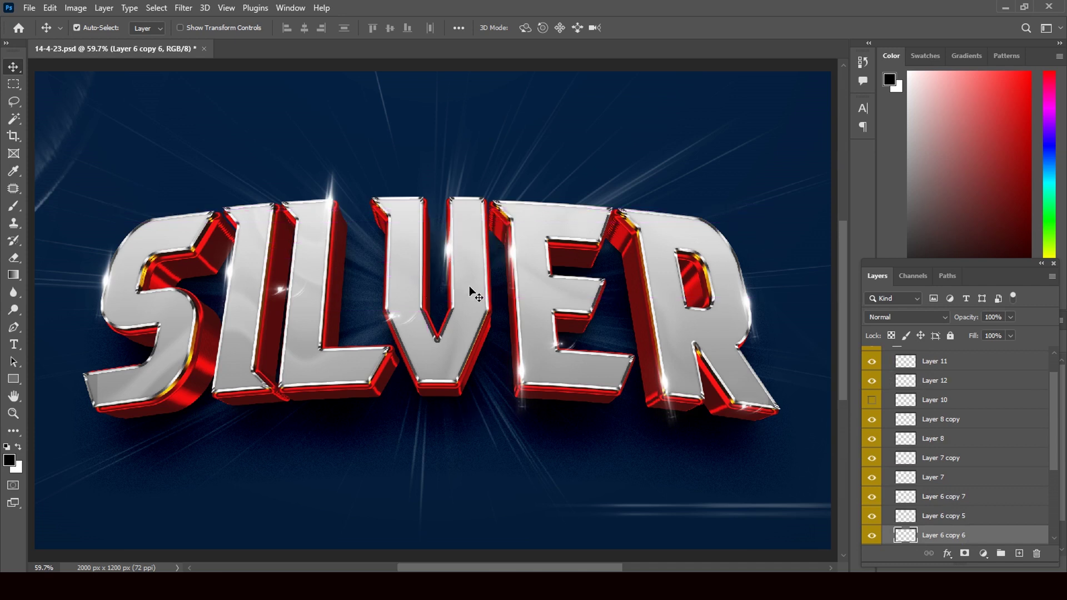
key(ctrl+t)
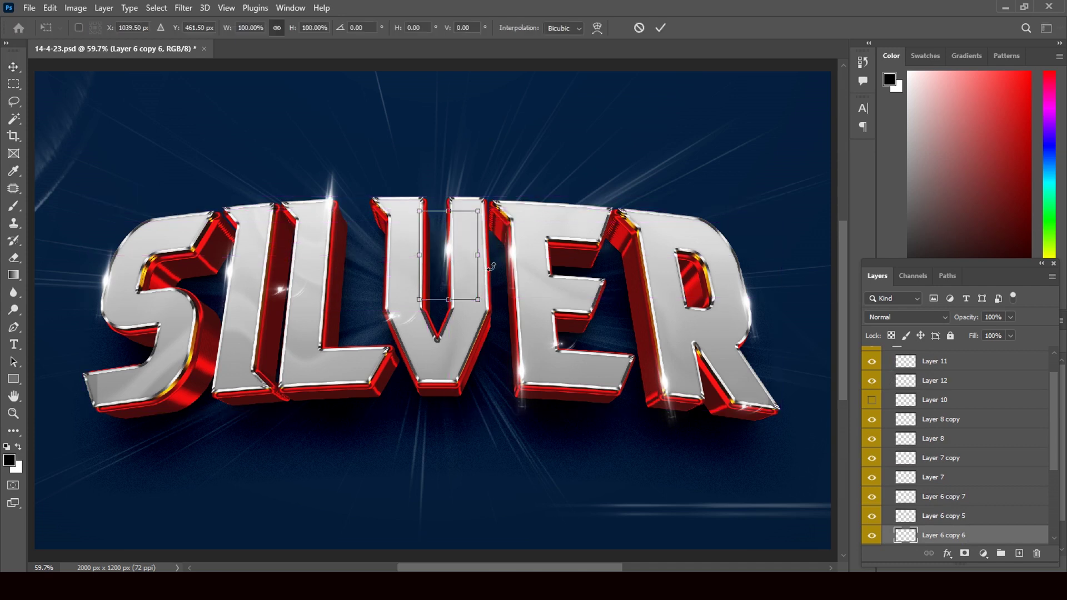
Step: Rotate the light streak on the V to about -3° and apply it
drag(489, 270, 497, 260)
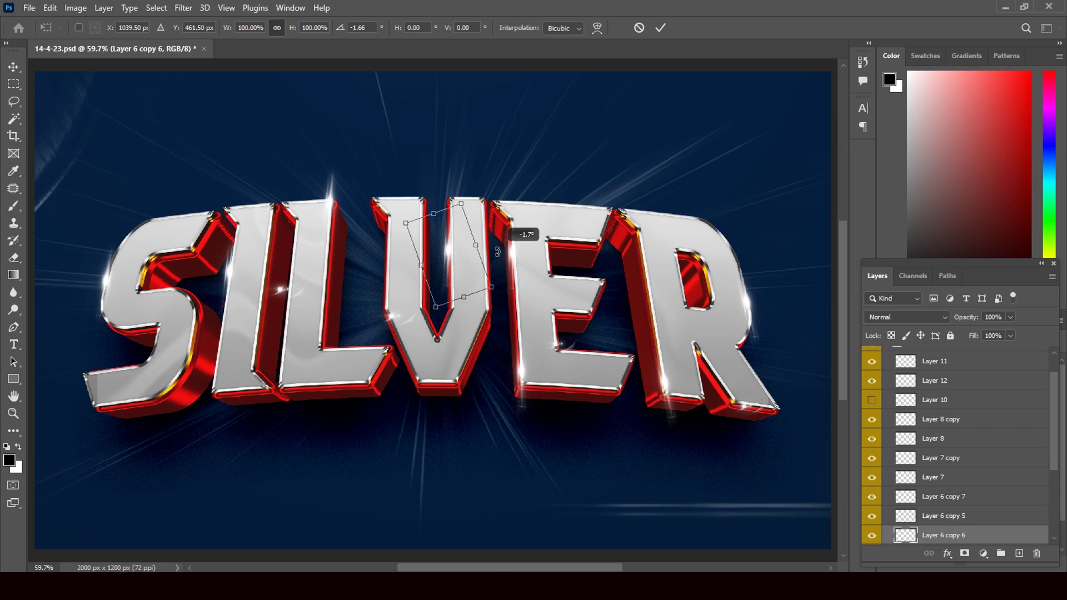
drag(497, 263, 496, 266)
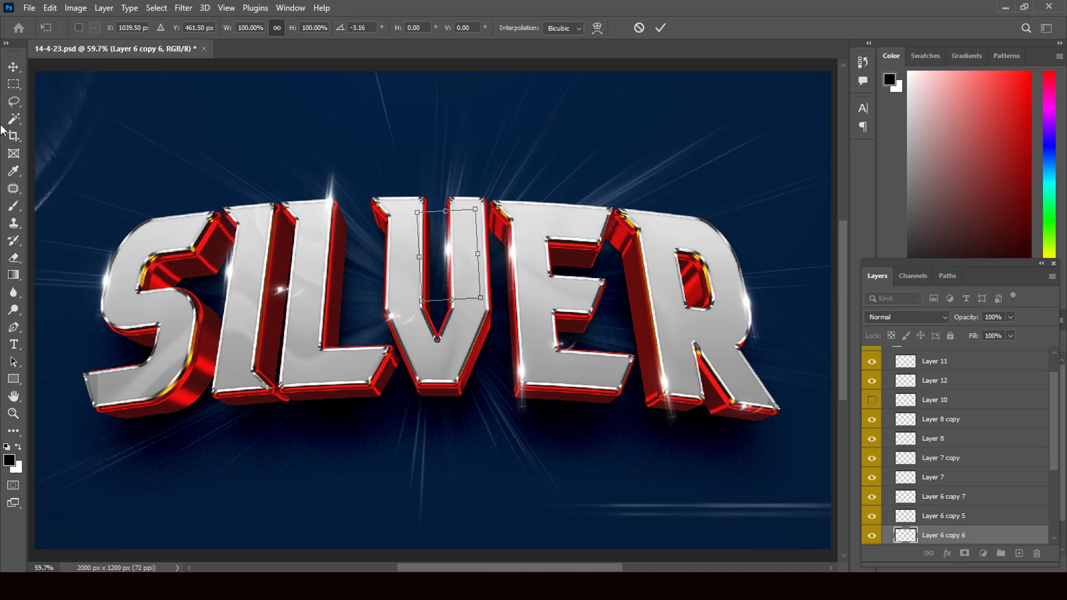
key(Return)
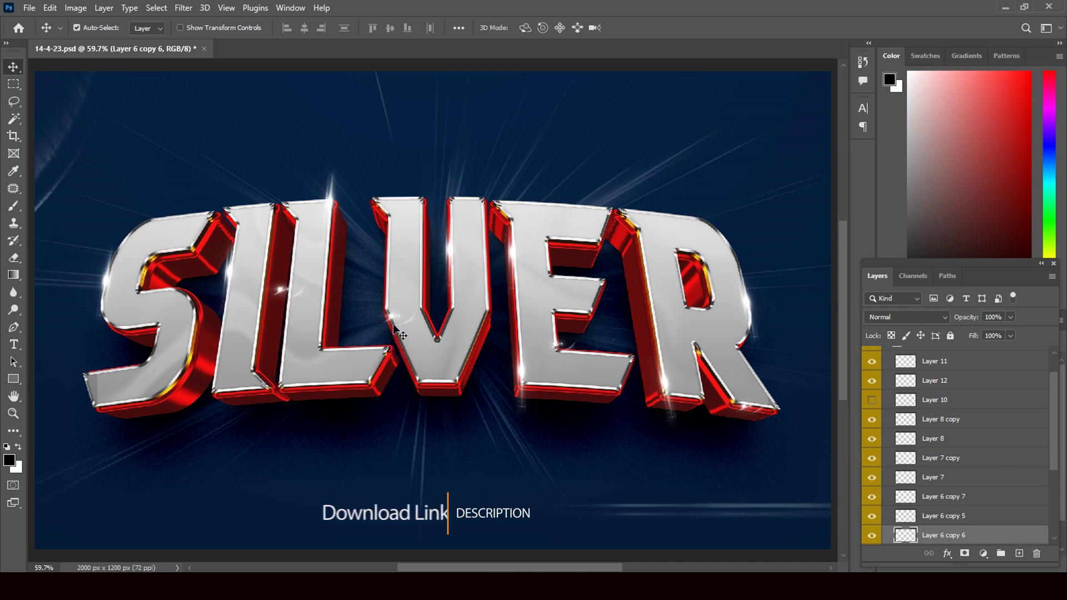
Step: Lower the flare atop the I slightly and nudge the middle-I sparkle right
click(333, 209)
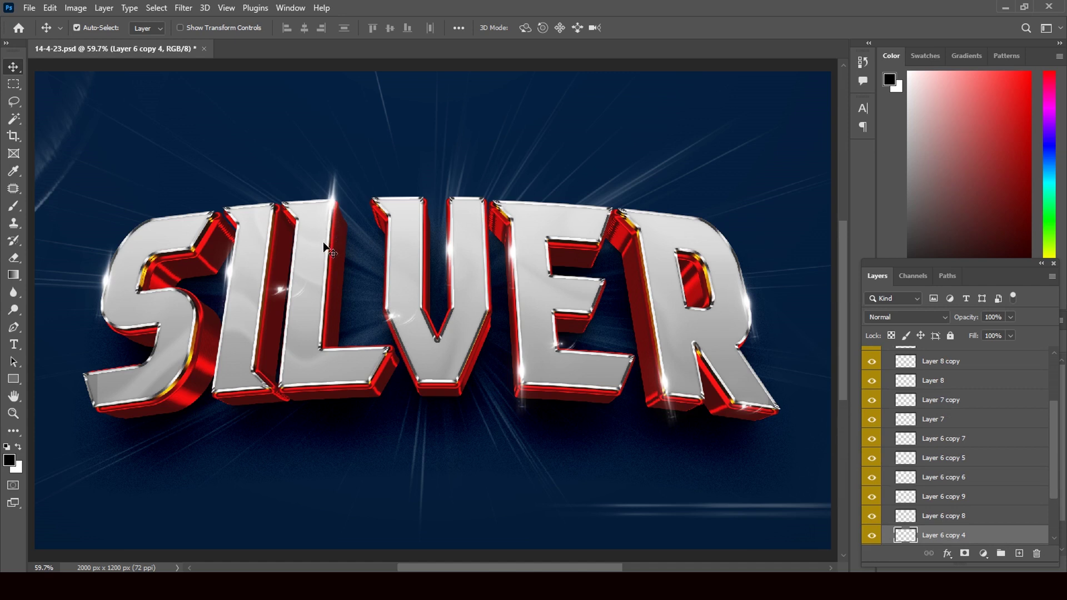
drag(324, 259, 322, 266)
click(280, 291)
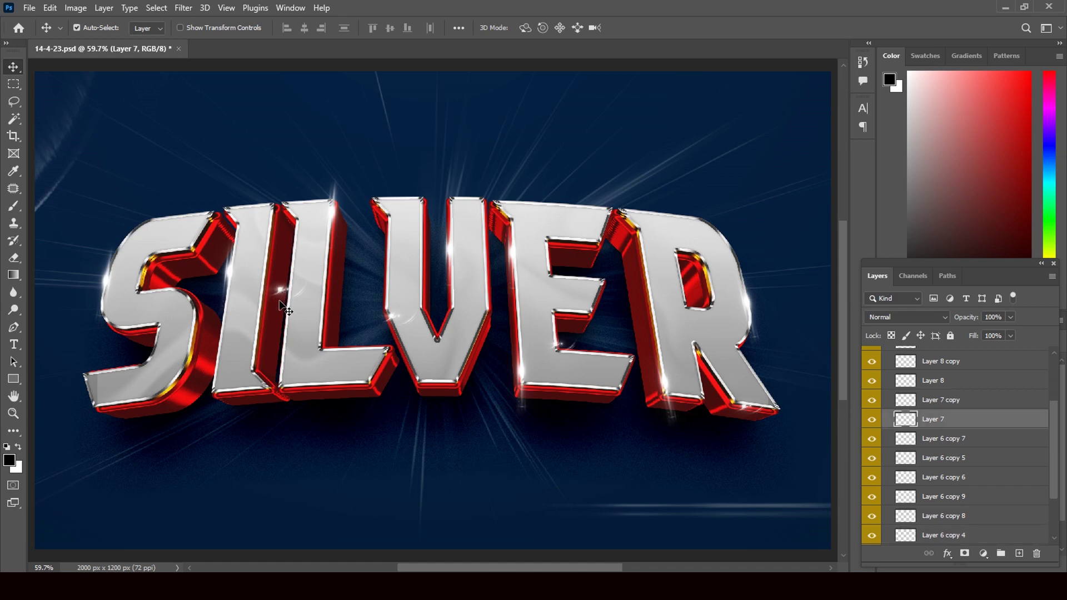
key(ctrl+t)
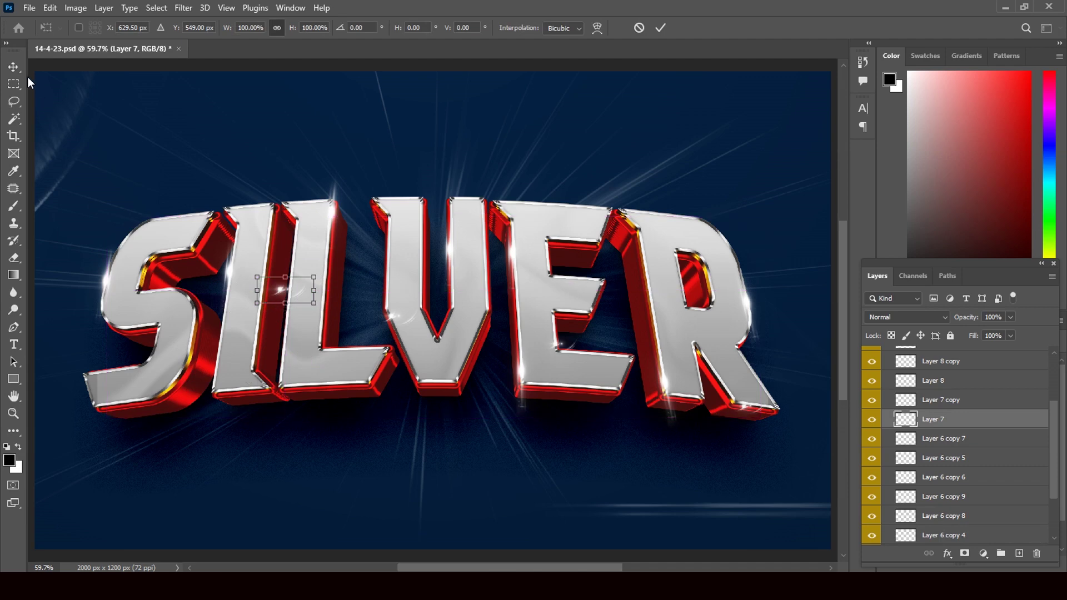
click(13, 66)
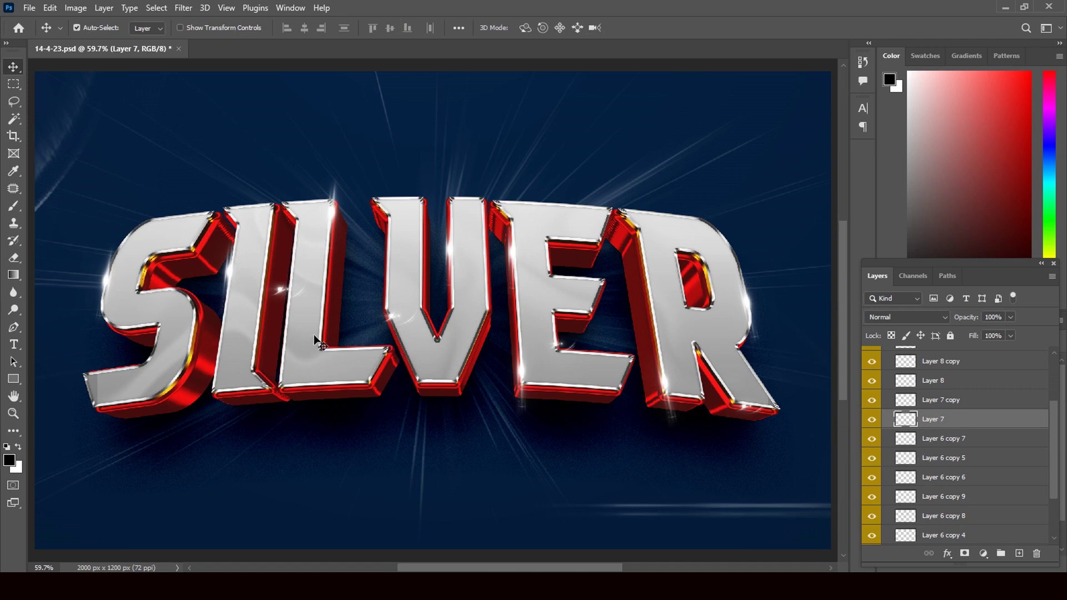
key(shift+Right)
key(shift+Right)
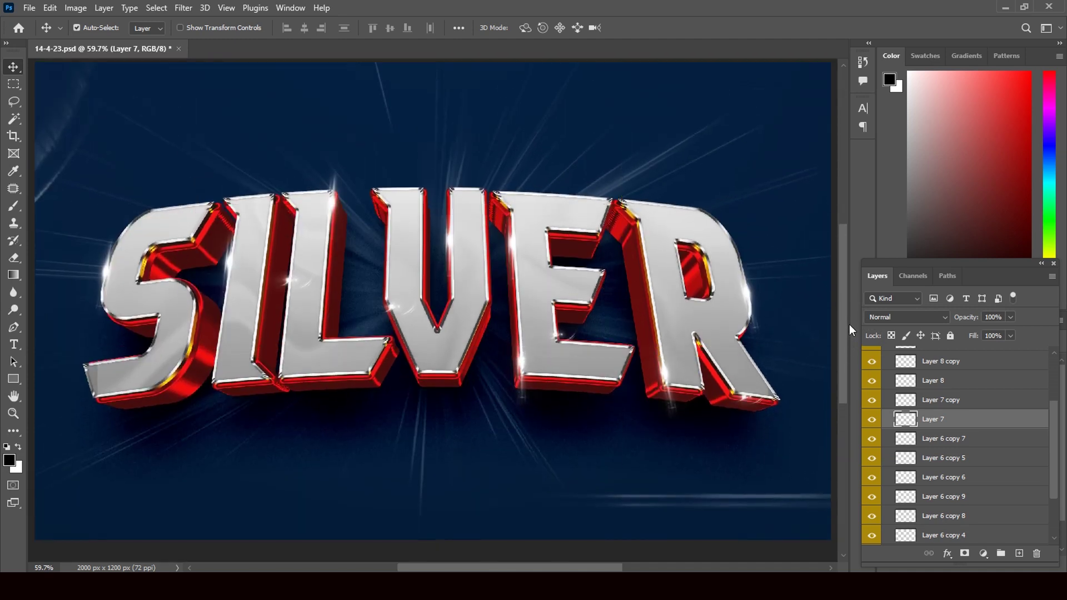
drag(1052, 444, 1058, 398)
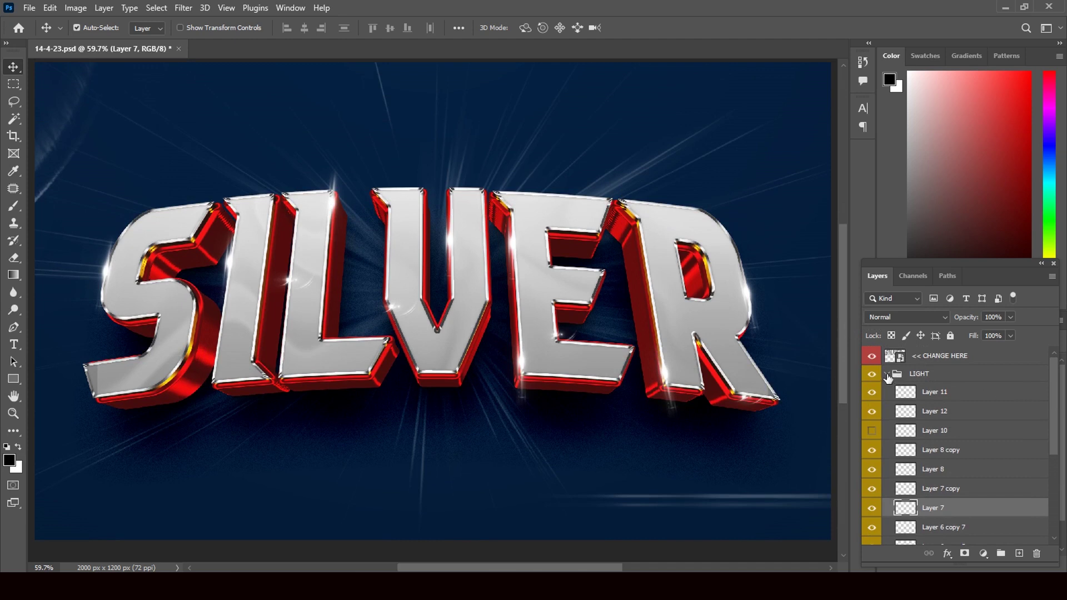
Step: Collapse LIGHT, expand TEXT EFFECT > 3D 1 > Group 3, and select ZERO 1
click(886, 374)
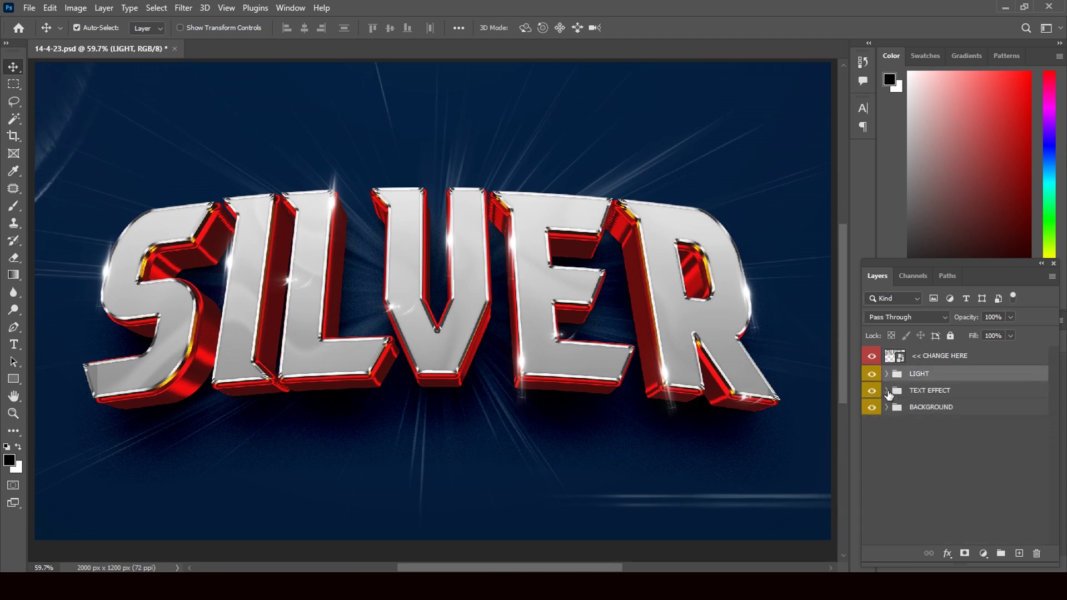
click(887, 391)
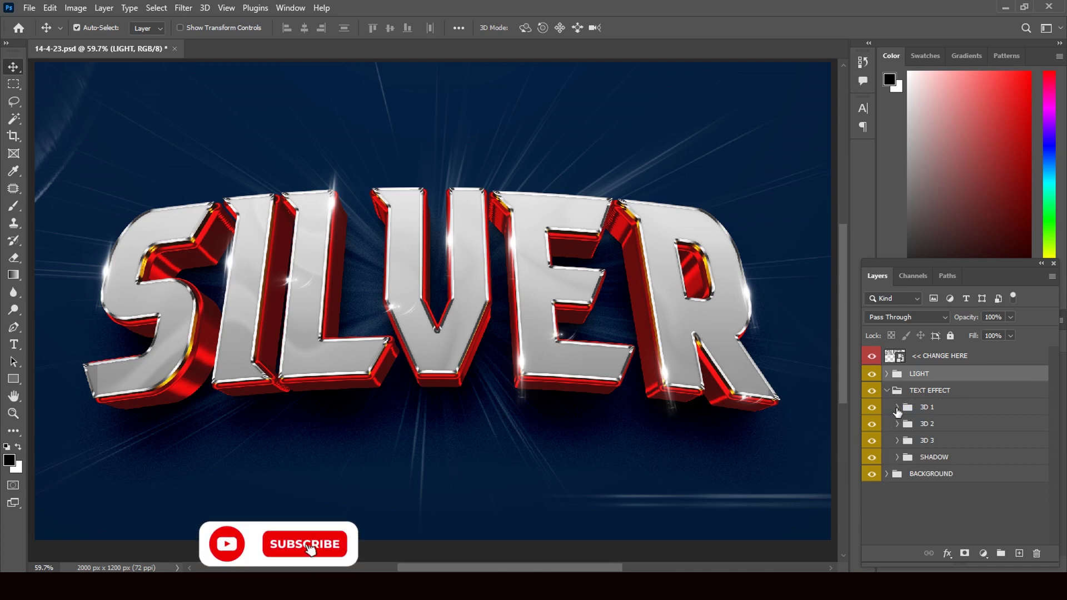
click(896, 408)
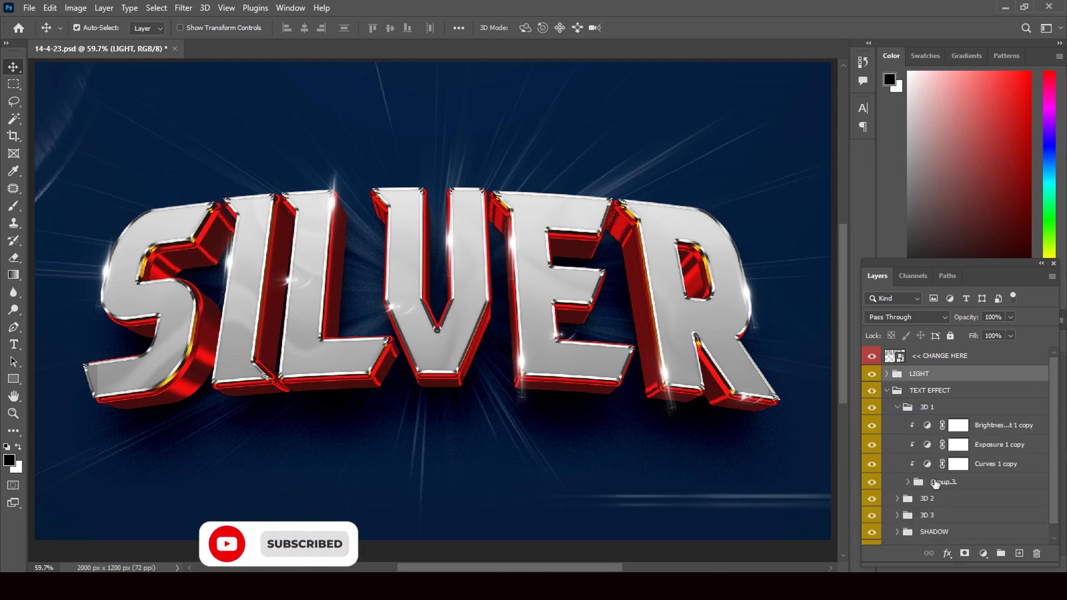
click(908, 482)
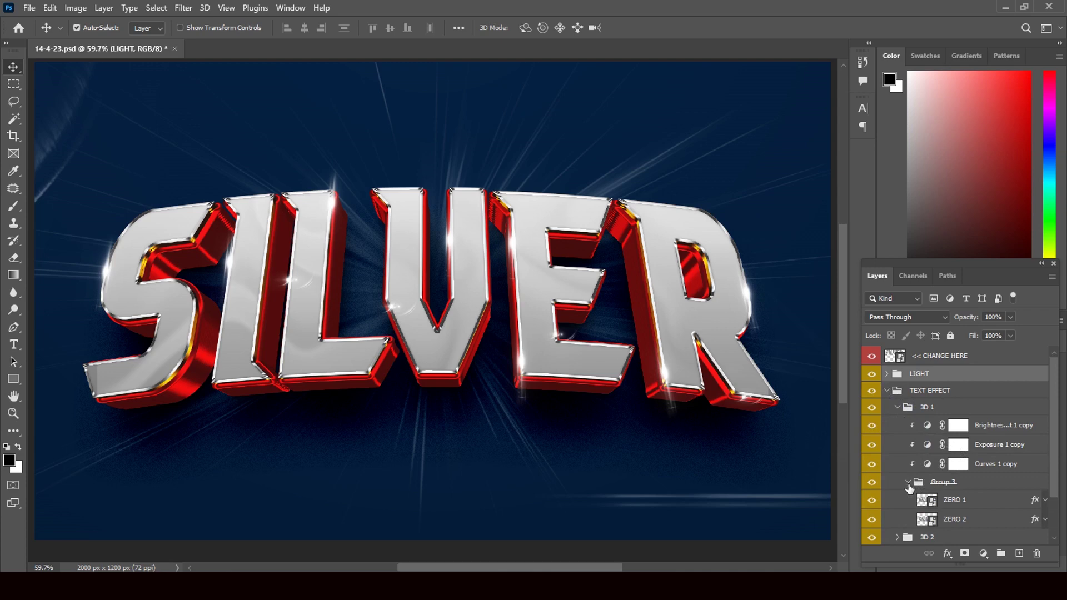
click(1034, 502)
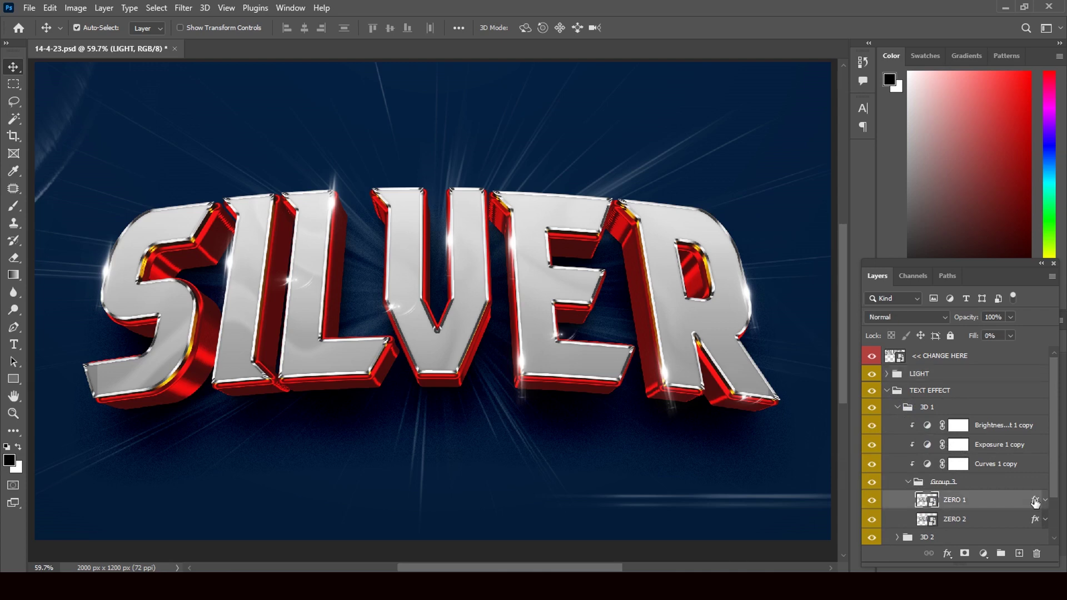
Step: Increase ZERO 1's Bevel & Emboss size to 18 px, apply it, and select ZERO 2
key(h)
double_click(1035, 502)
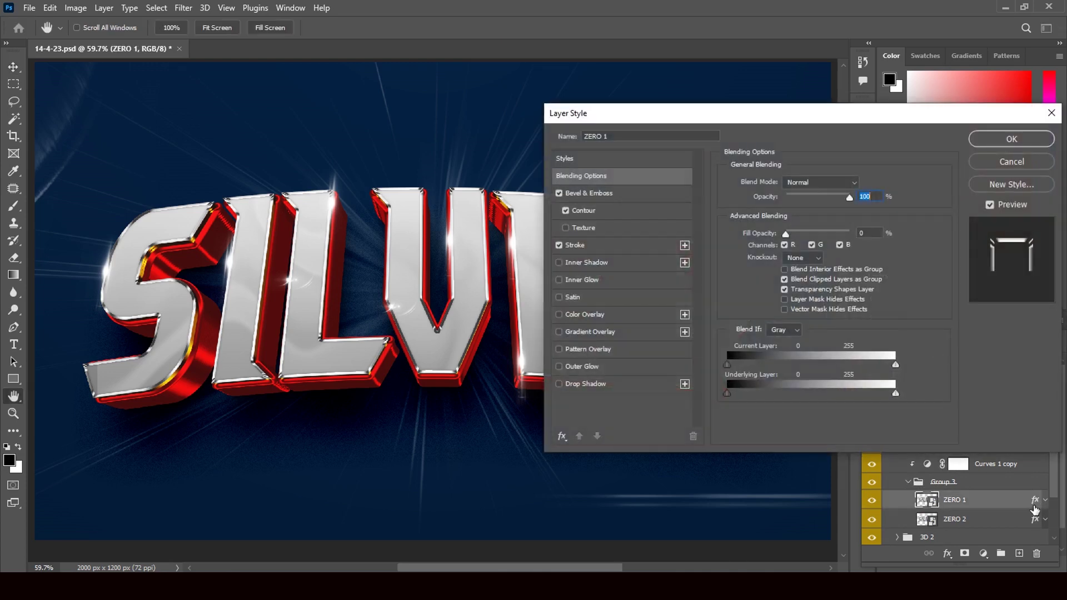
click(592, 195)
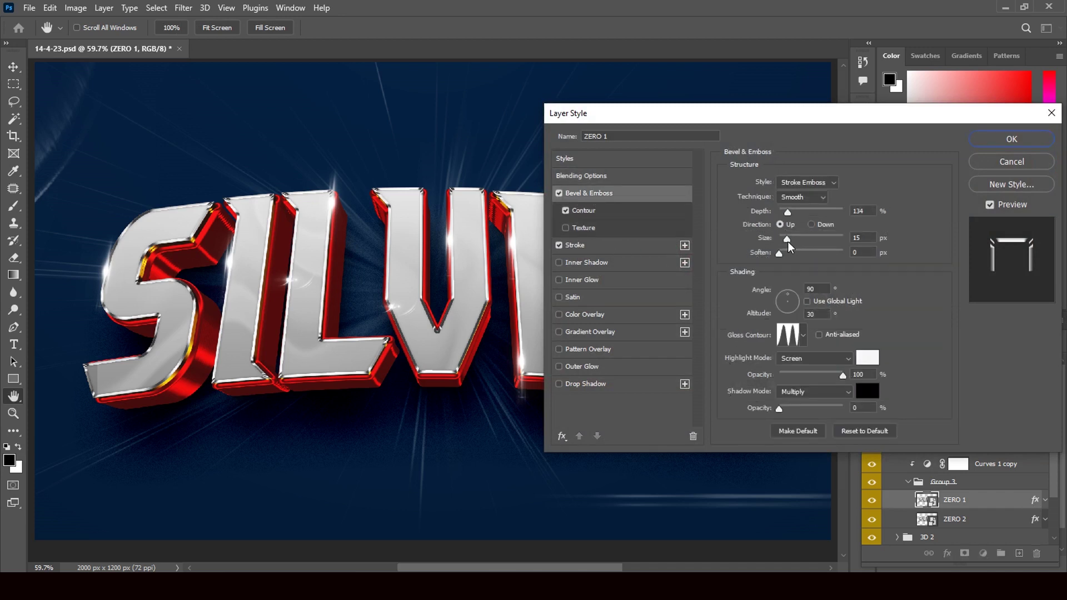
mouse_move(788, 241)
mouse_down()
mouse_move(801, 239)
mouse_move(782, 239)
mouse_move(790, 243)
mouse_up()
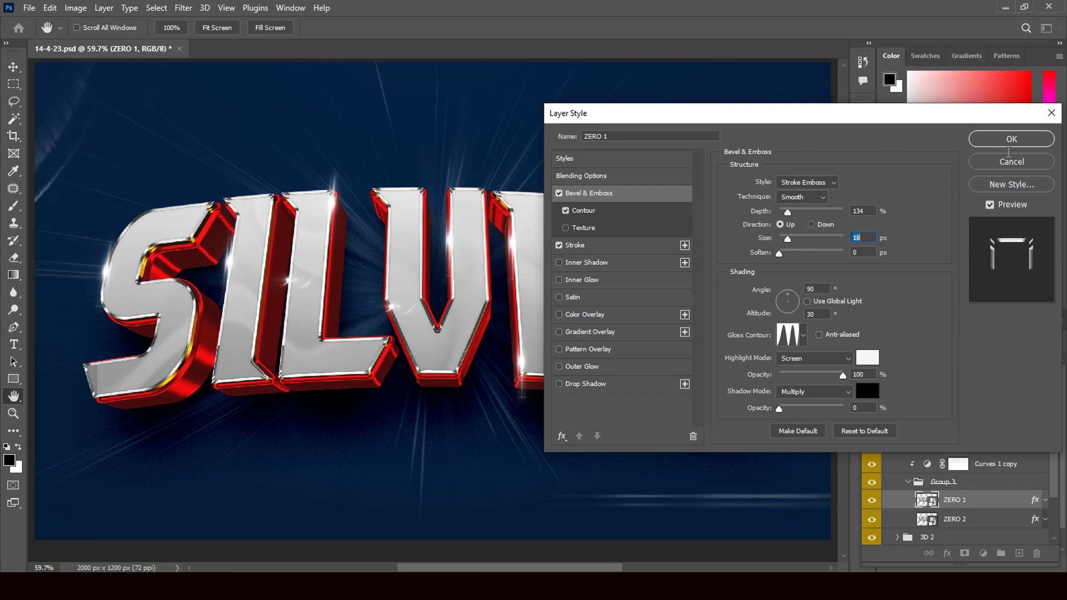
click(1010, 143)
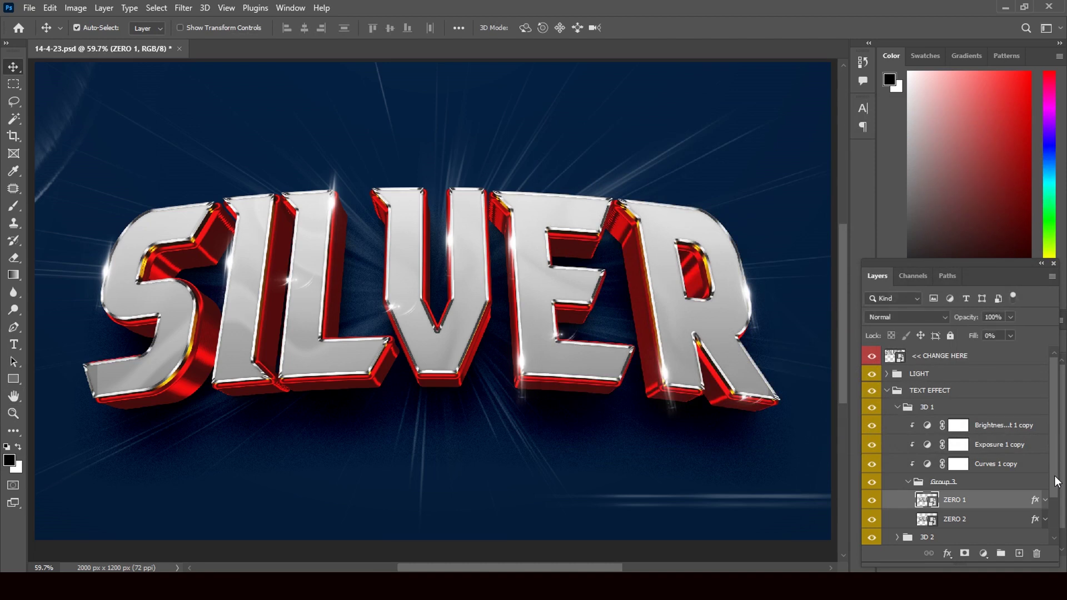
scroll(1054, 439, down, 3)
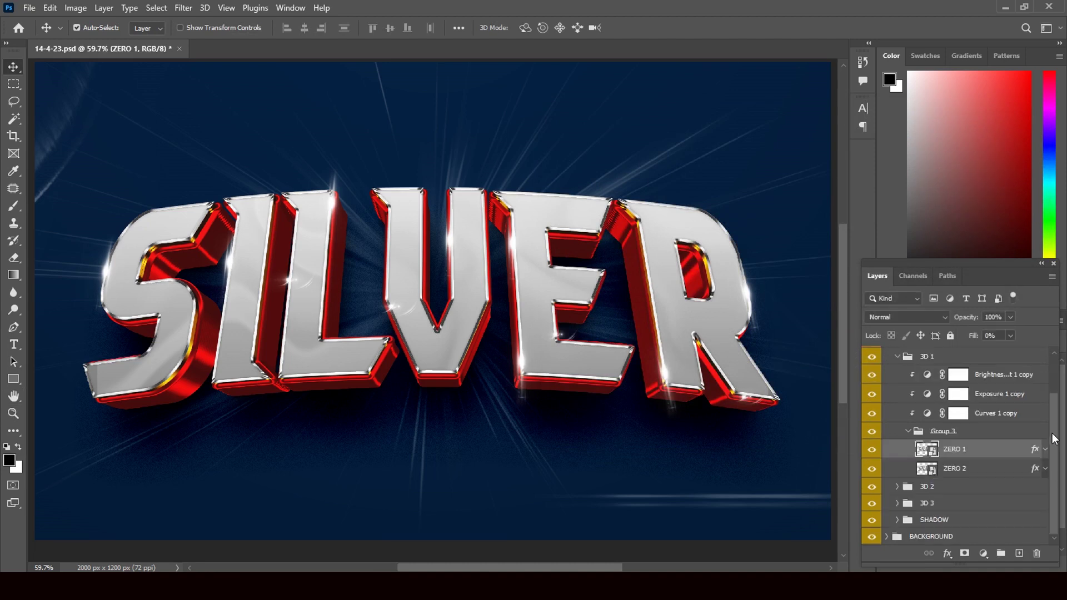
click(1035, 470)
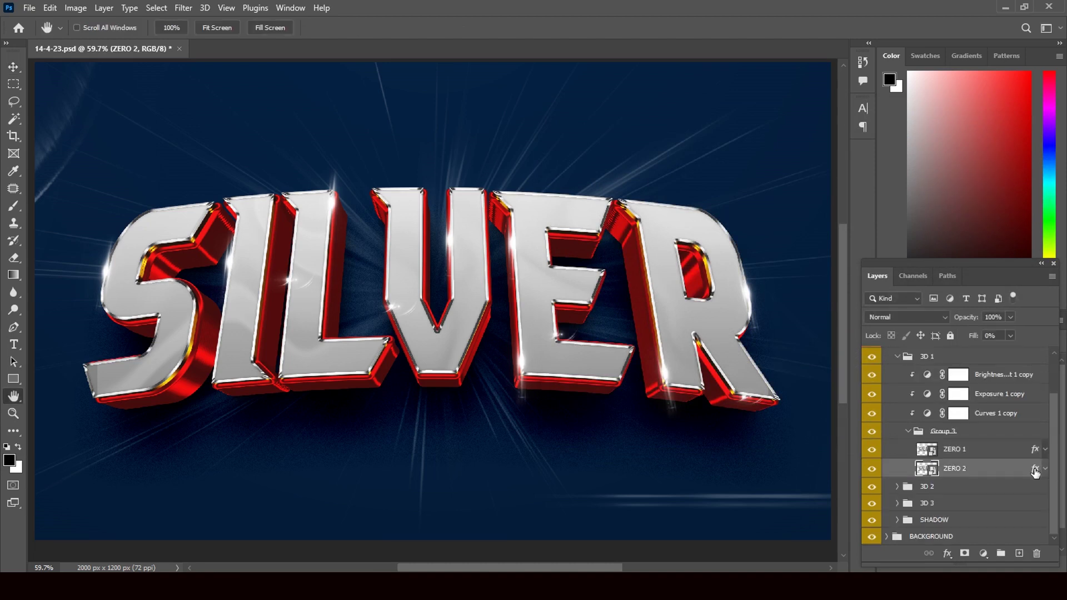
Step: Raise ZERO 2's Bevel & Emboss size to 24 px and review Contour, Stroke and Inner Glow
double_click(1036, 469)
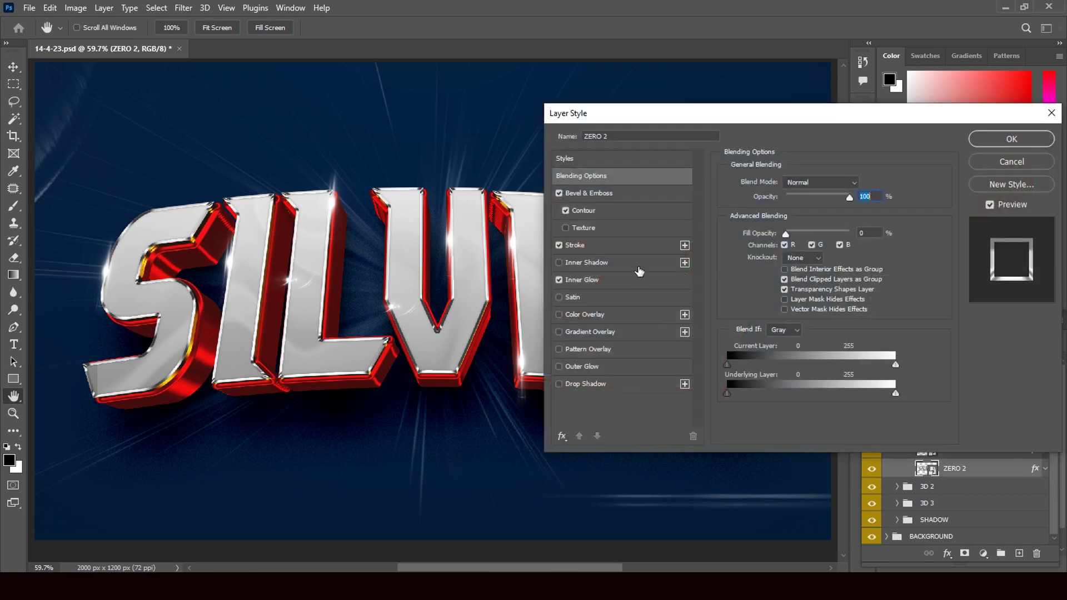
click(588, 193)
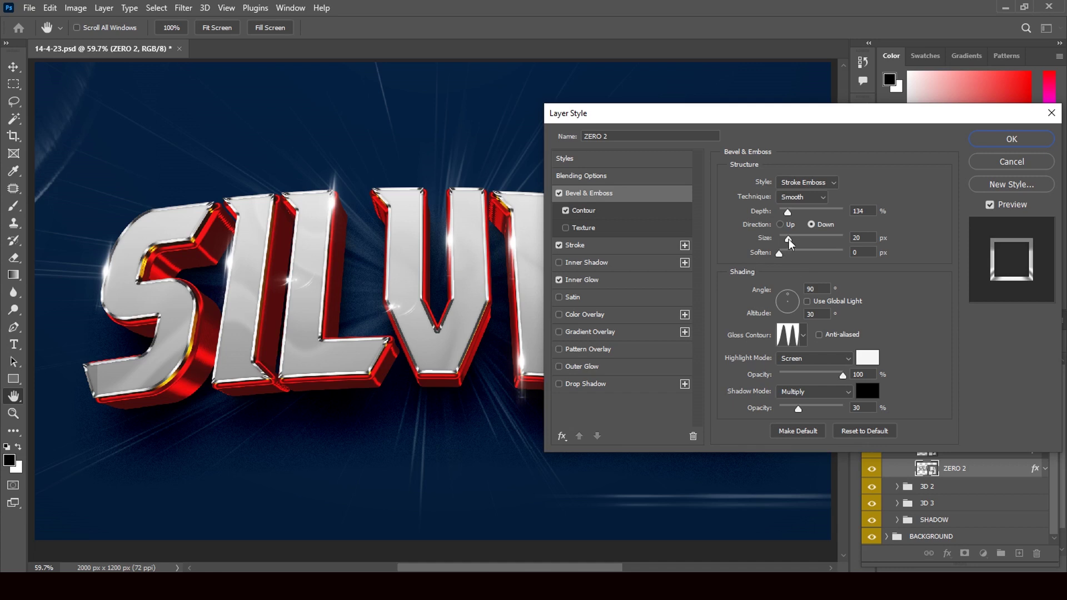
mouse_move(788, 239)
mouse_down()
mouse_move(798, 245)
mouse_move(789, 244)
mouse_up()
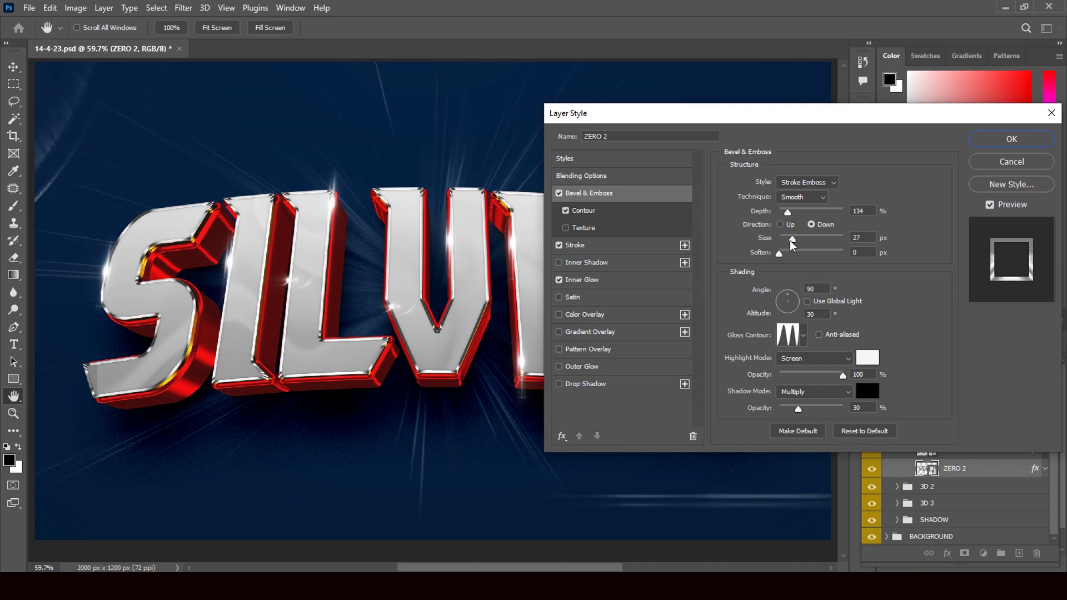
click(591, 212)
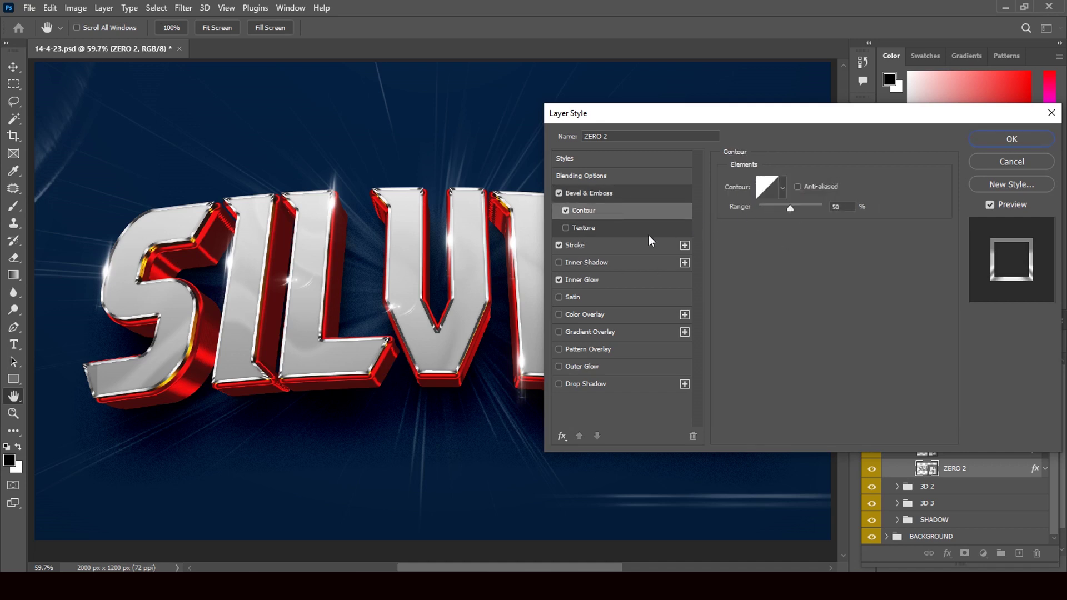
click(596, 245)
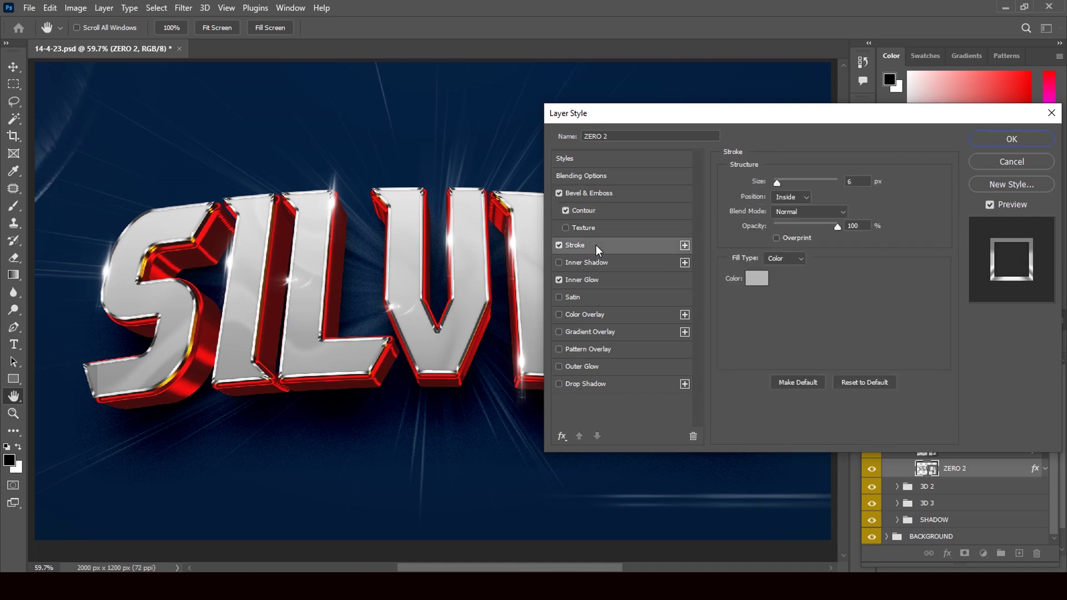
click(582, 281)
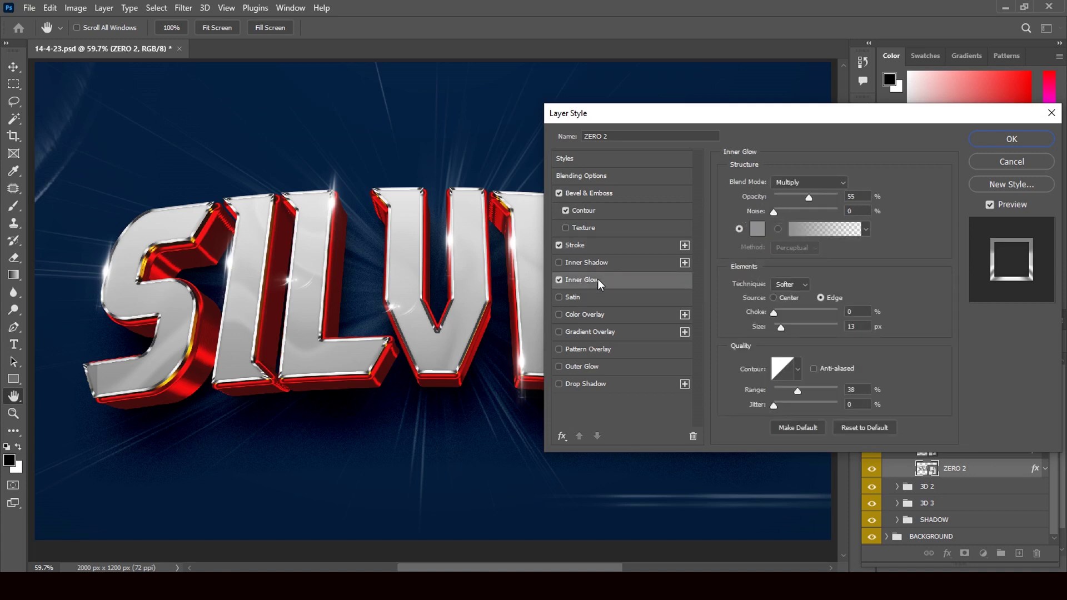
click(1017, 144)
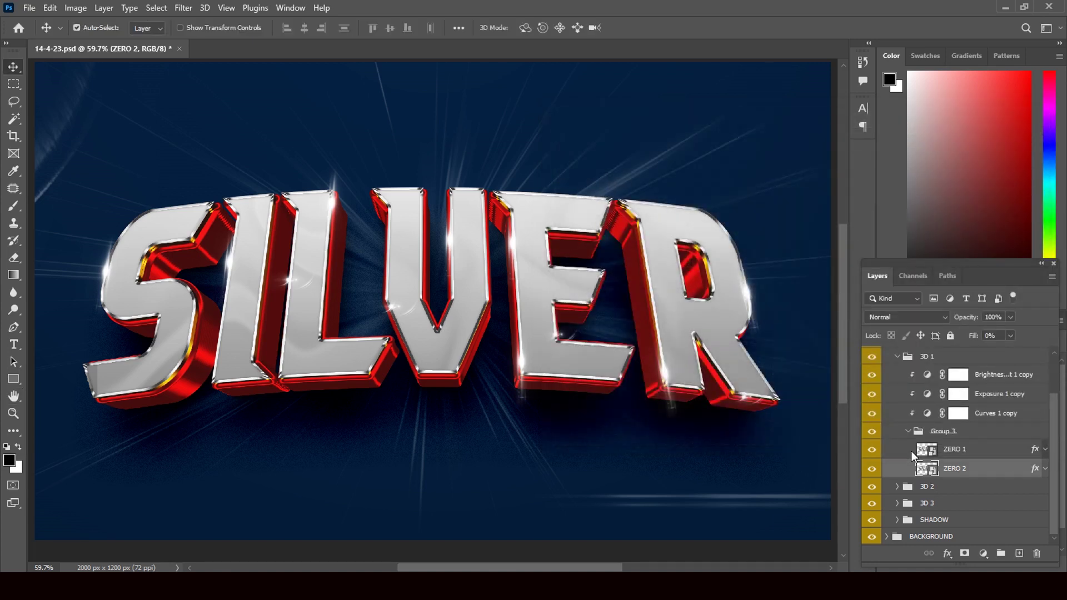
Step: Collapse Group 3 and 3D 1, expand 3D 2 and Group 6, and select ZERO 3
click(909, 432)
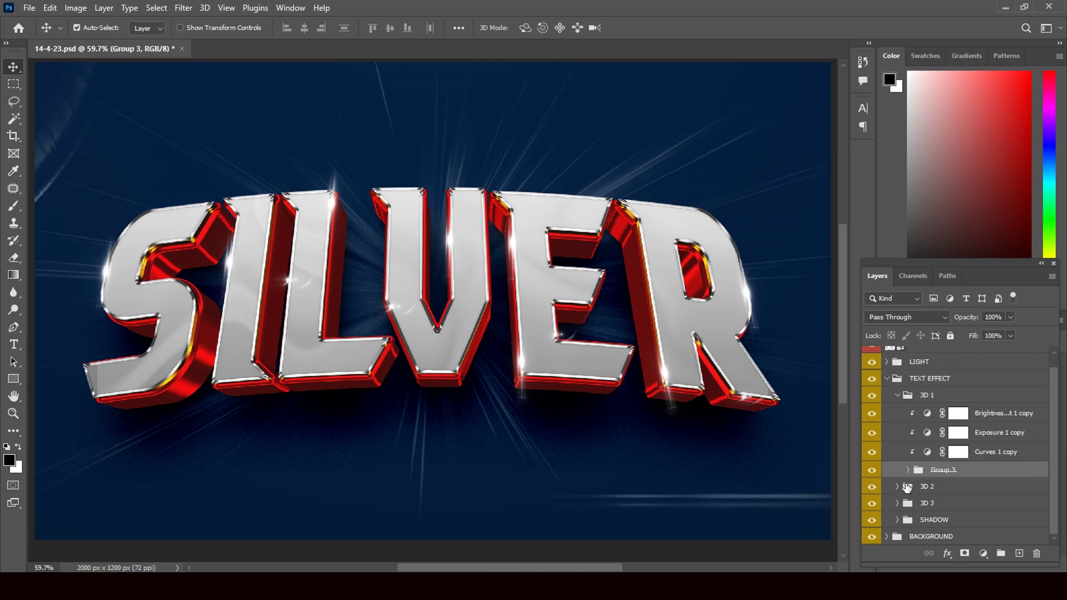
click(897, 396)
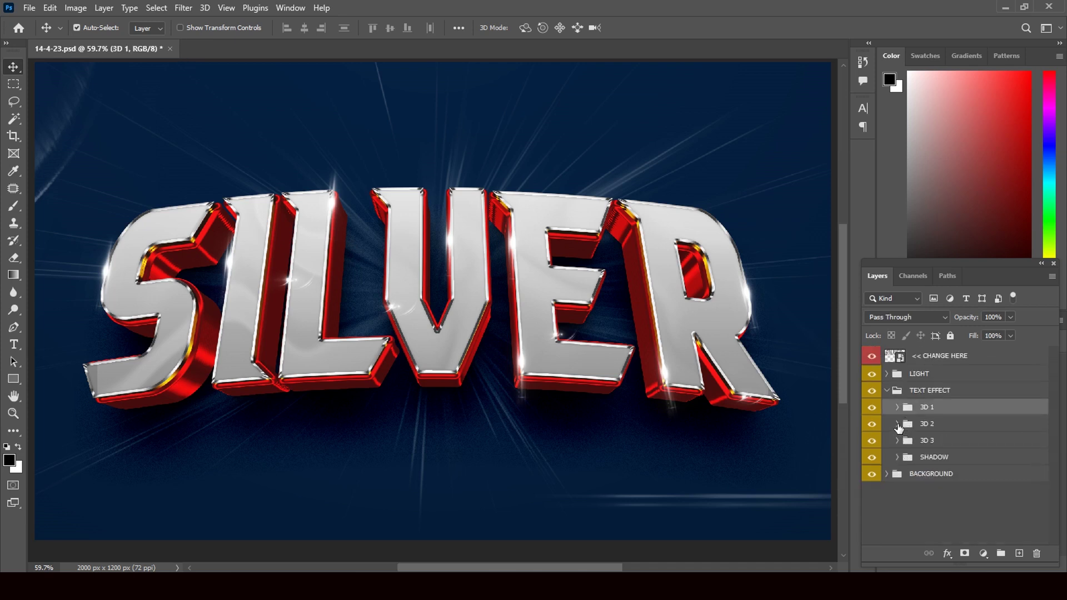
click(897, 424)
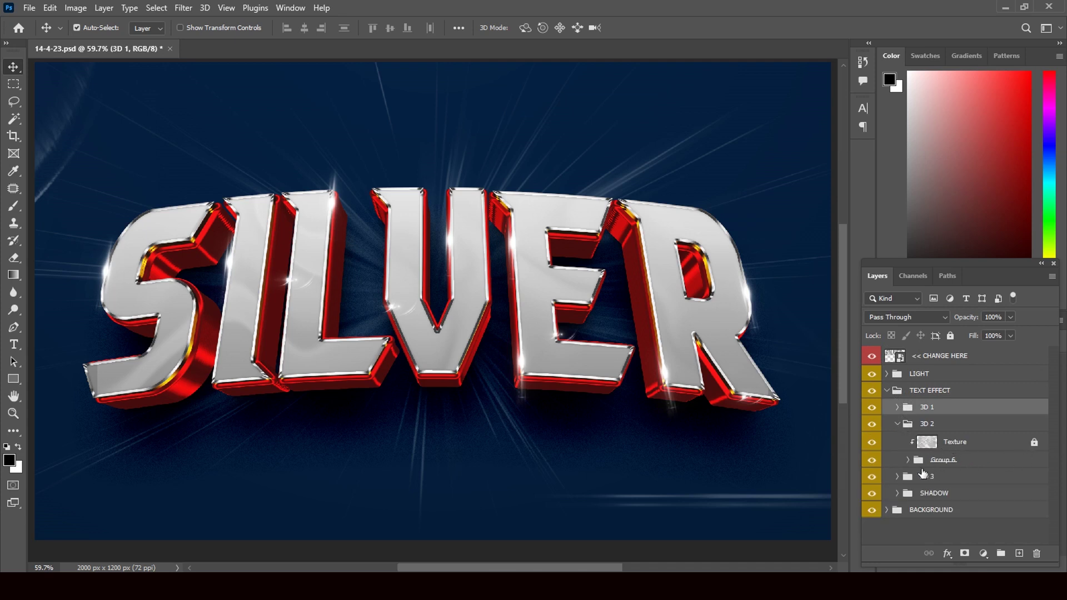
click(907, 460)
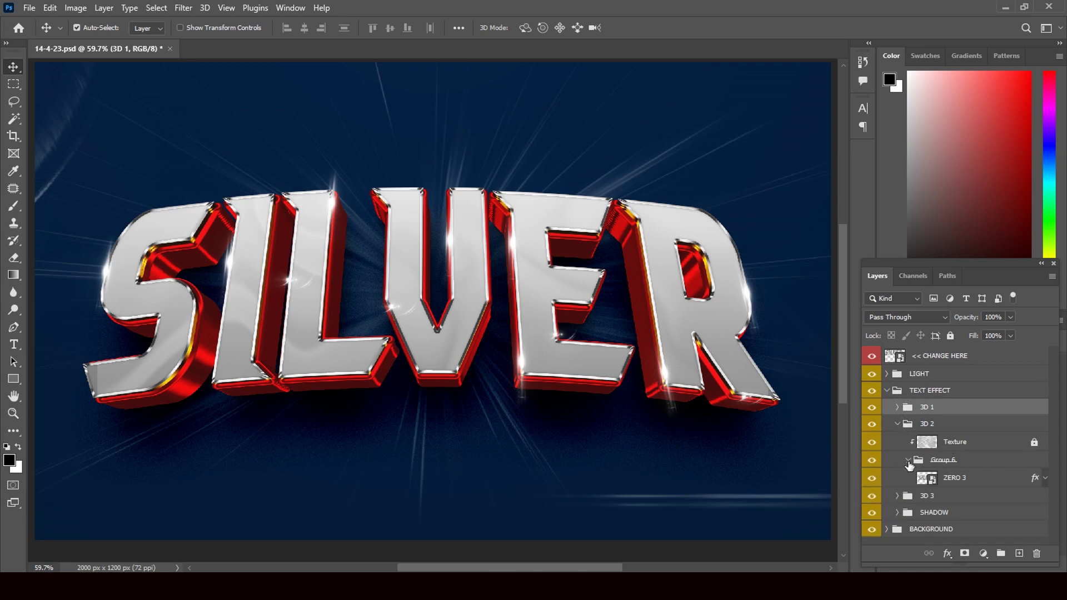
click(1036, 483)
Step: Set ZERO 3's Gradient Overlay to 87% opacity and 70% scale, leaving the gradient unchanged
key(h)
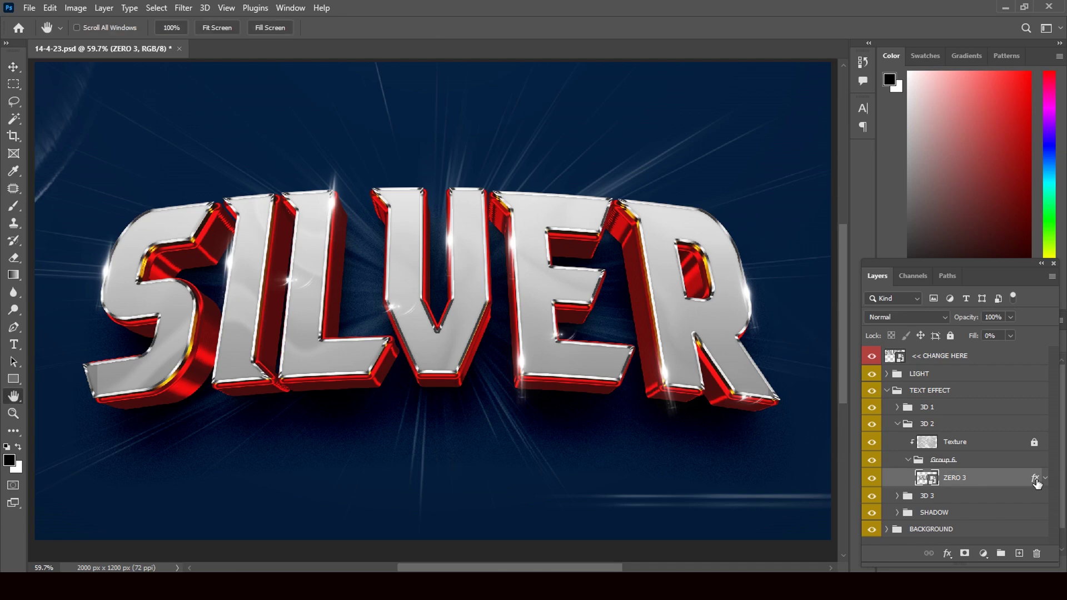
double_click(1036, 483)
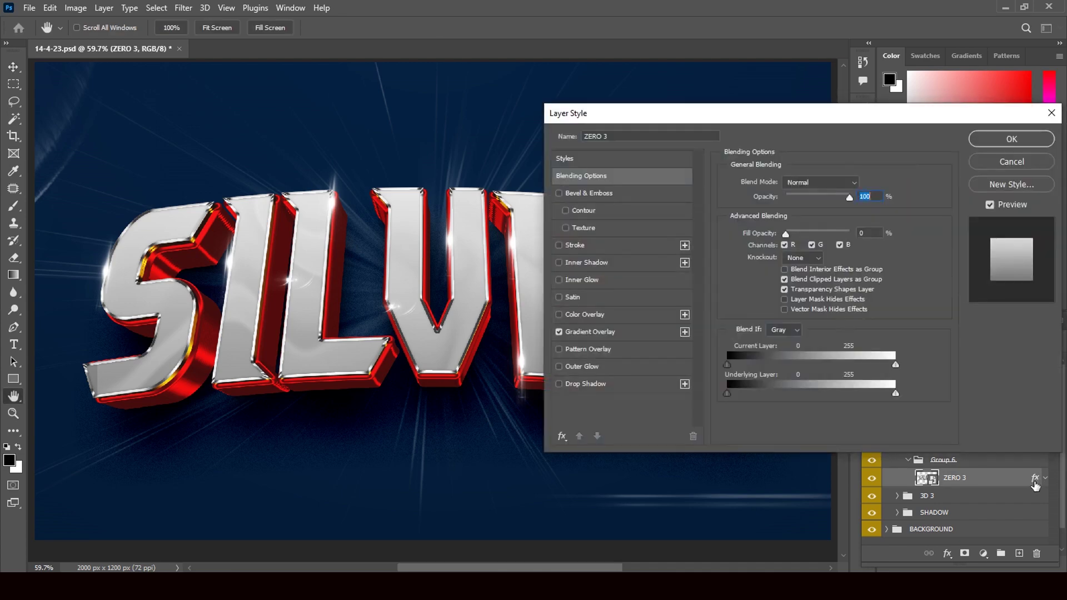
click(559, 331)
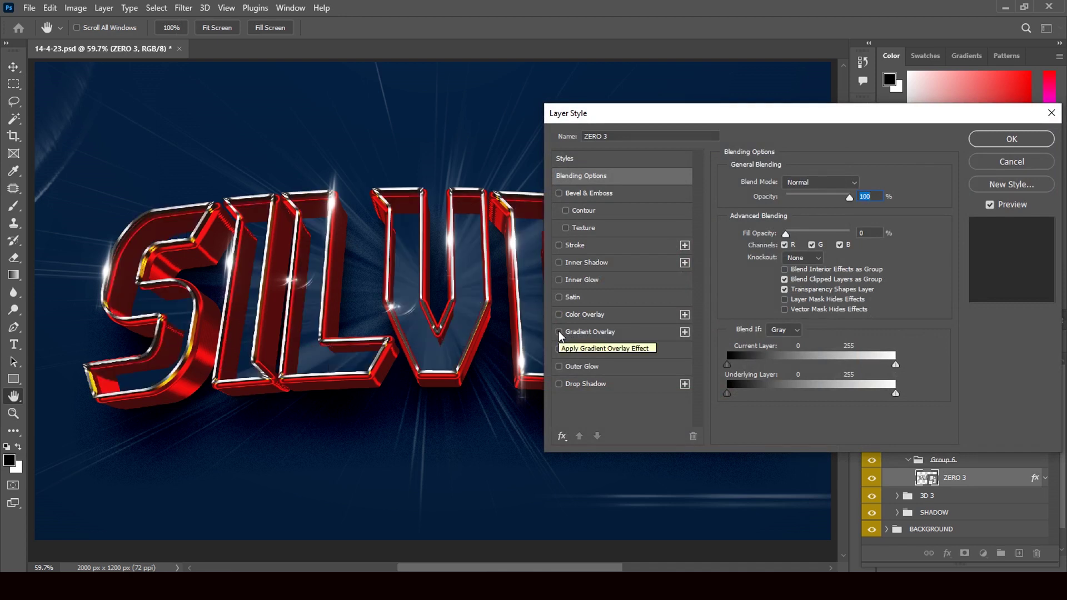
click(559, 331)
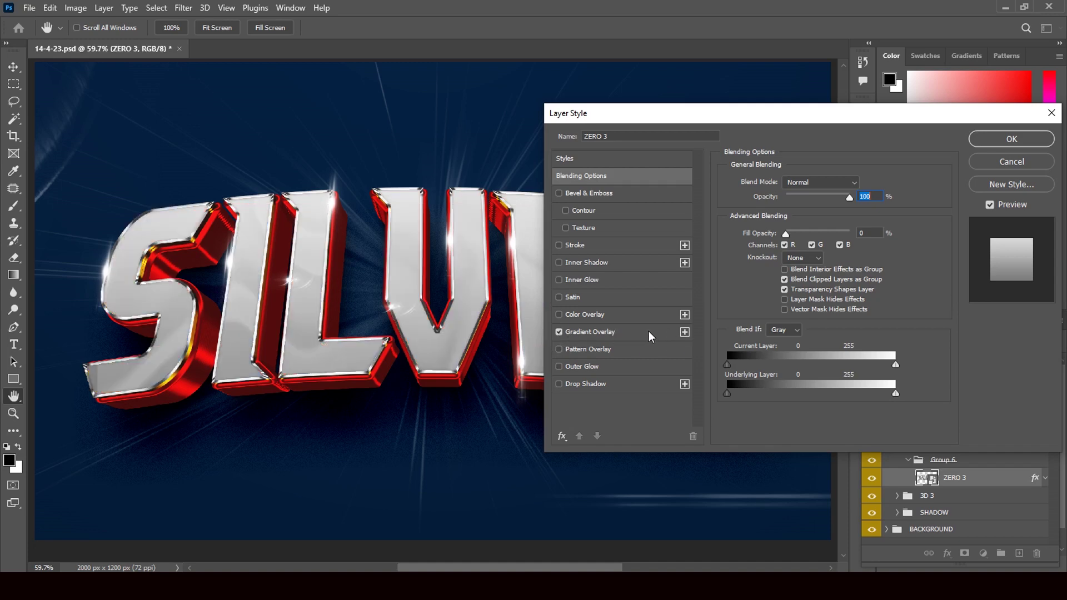
click(622, 332)
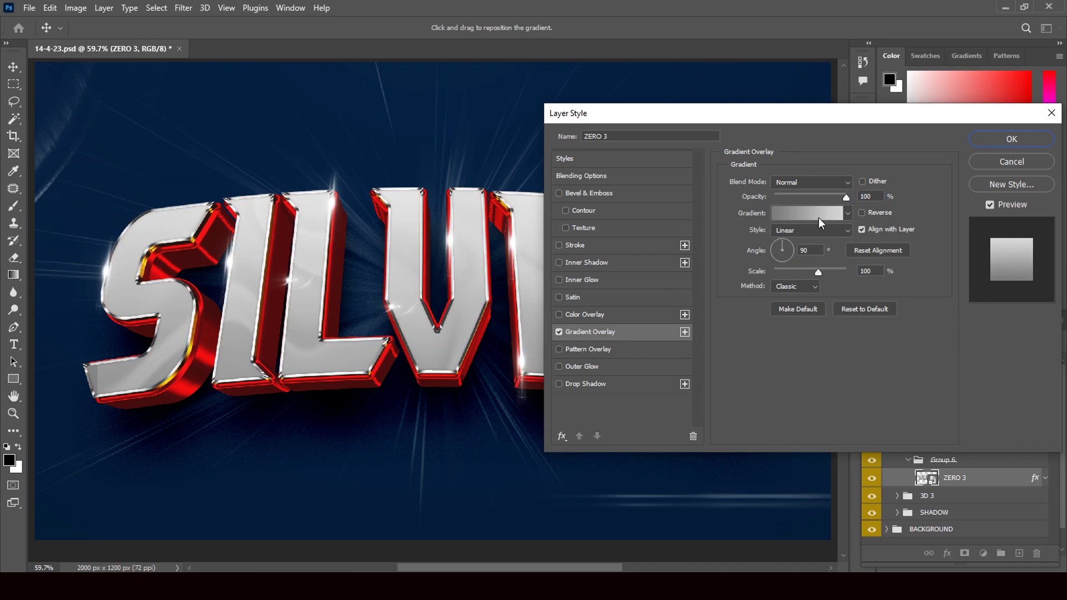
drag(845, 199, 817, 204)
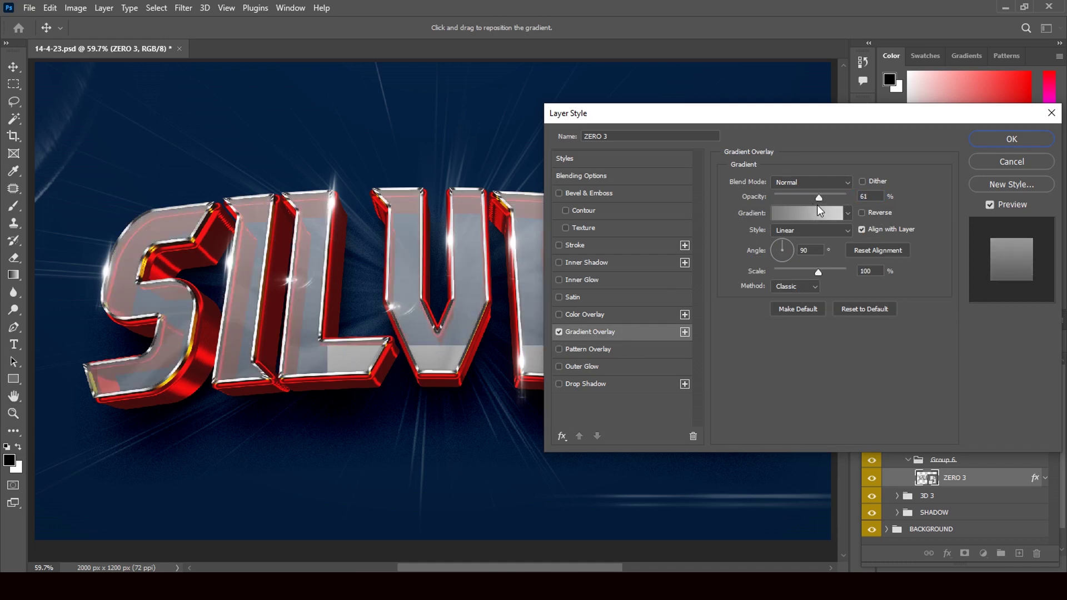
mouse_move(817, 205)
mouse_down()
mouse_move(847, 205)
mouse_move(807, 217)
mouse_up()
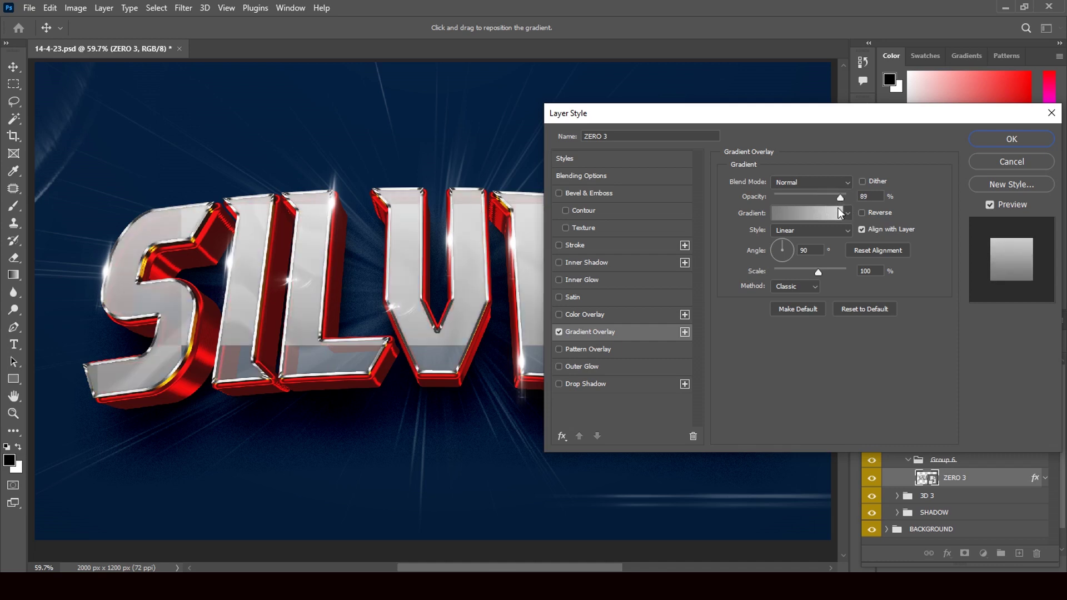
click(808, 215)
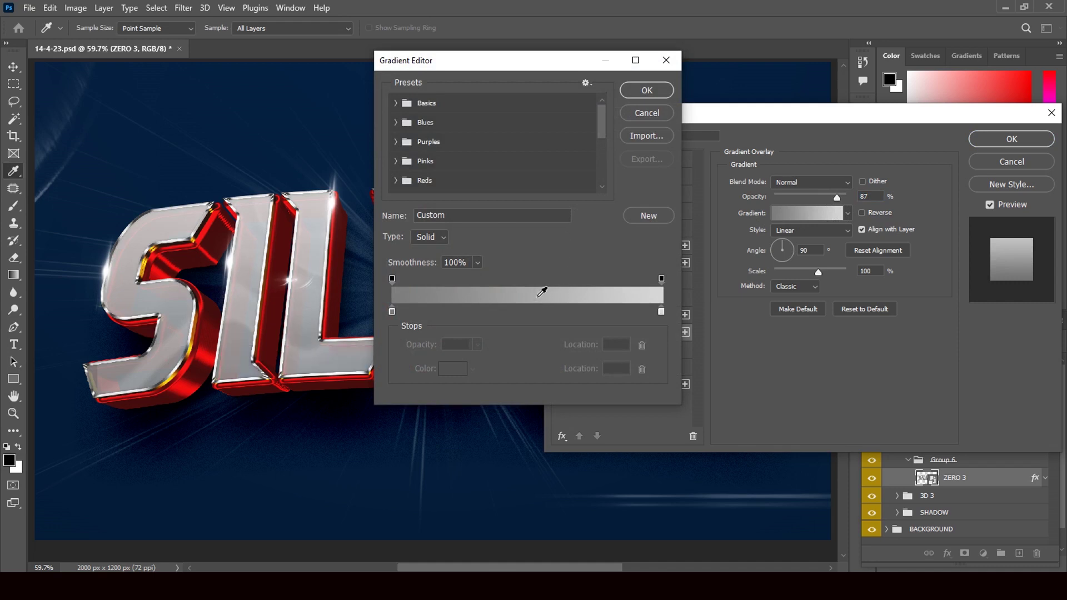
click(649, 112)
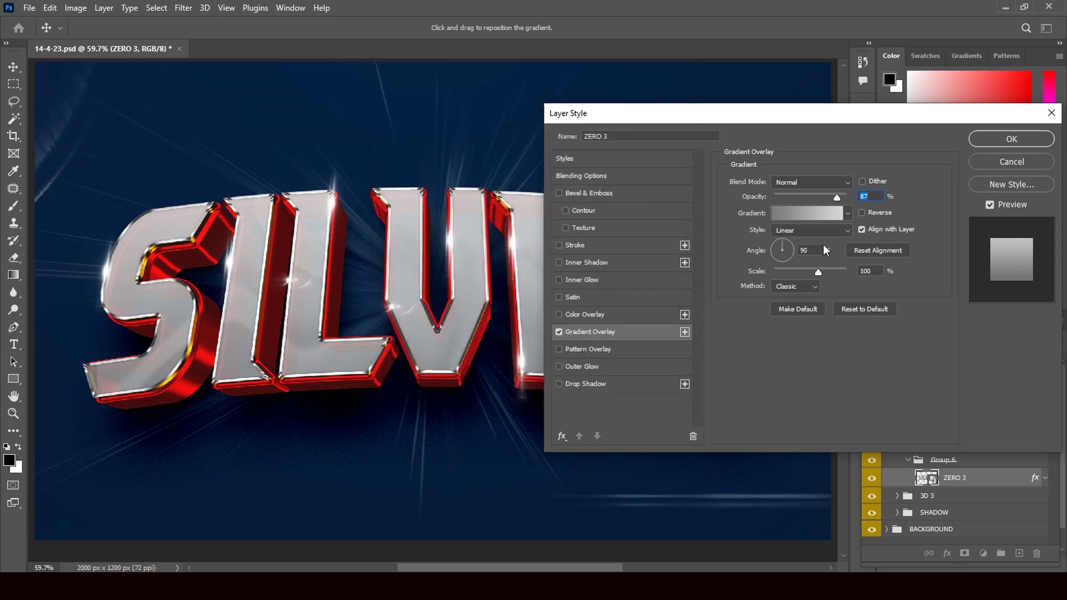
drag(817, 275, 815, 273)
Step: Apply ZERO 3's style, then collapse 3D 2 and expand 3D 3 and Group 1 to select ZERO 4
click(1003, 138)
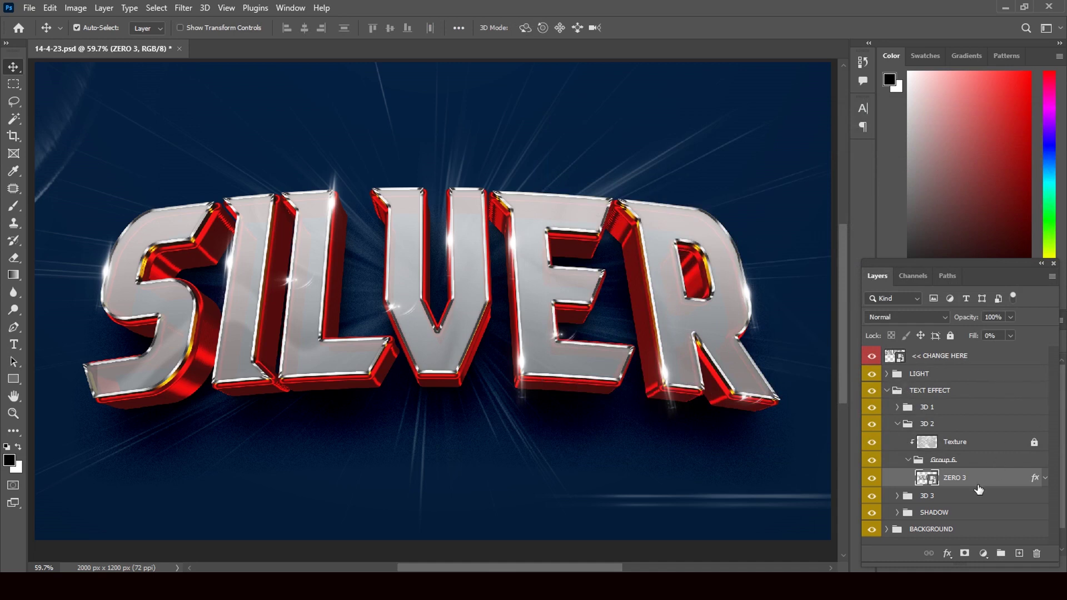
click(897, 424)
click(897, 440)
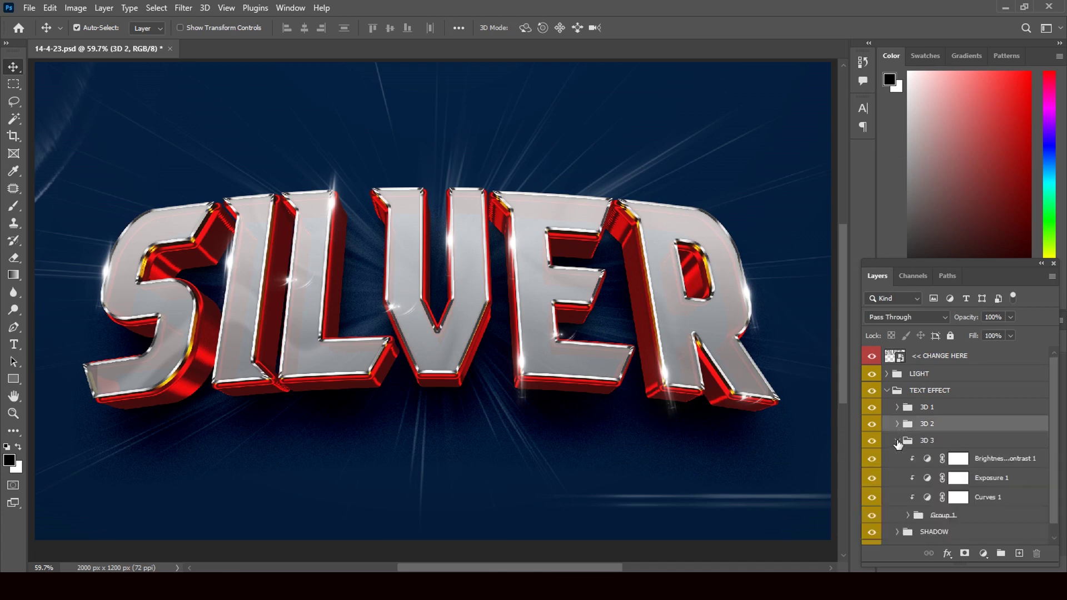
scroll(1052, 466, down, 1)
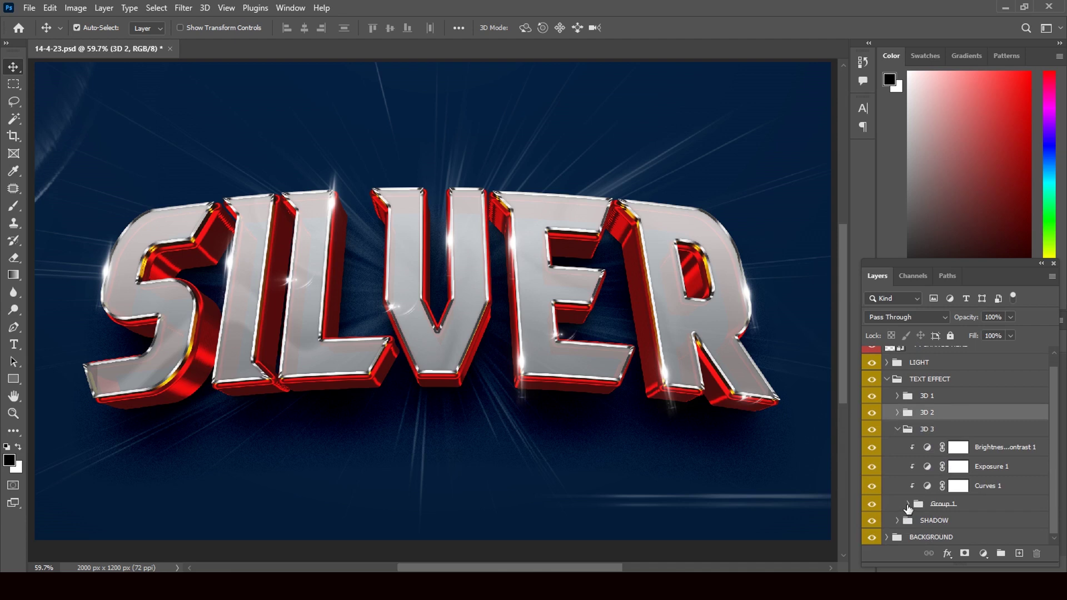
click(908, 504)
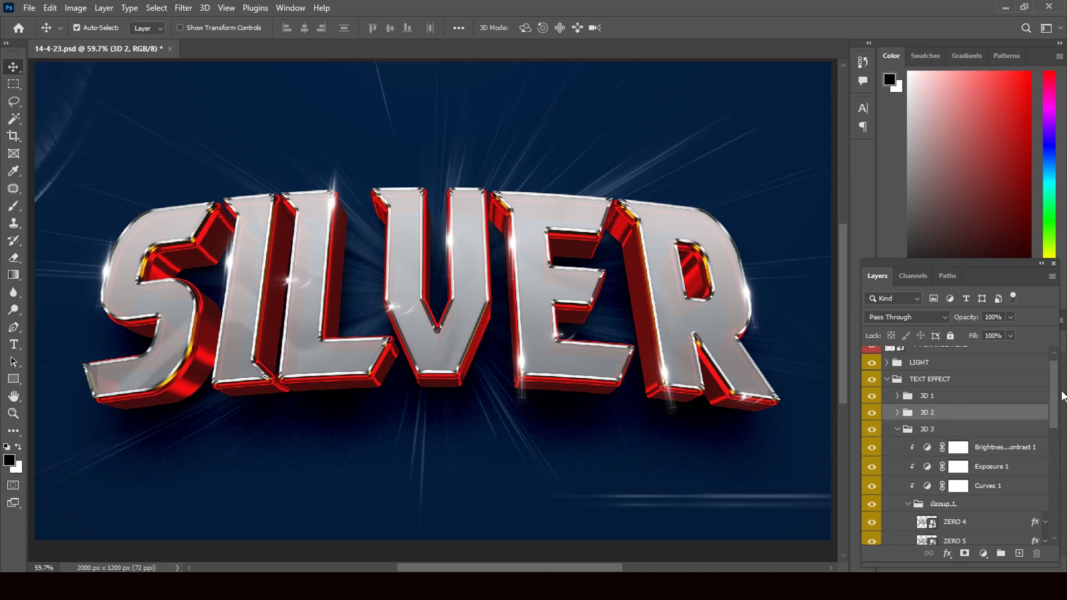
scroll(1054, 400, down, 5)
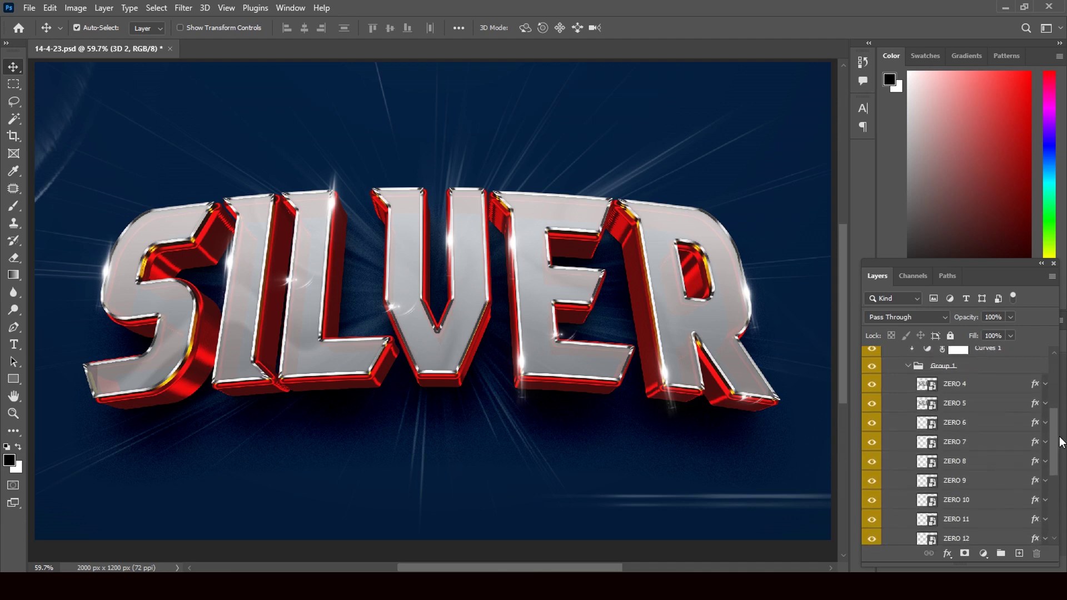
click(1032, 381)
Step: Give ZERO 4 three stacked 5 px inside gold Stroke effects
key(h)
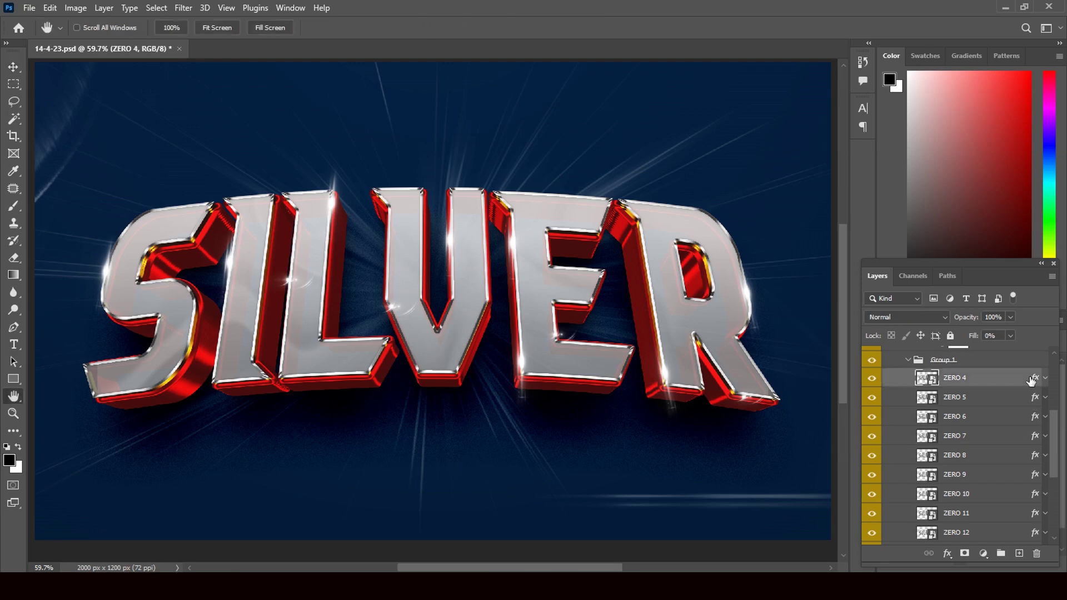
double_click(1031, 379)
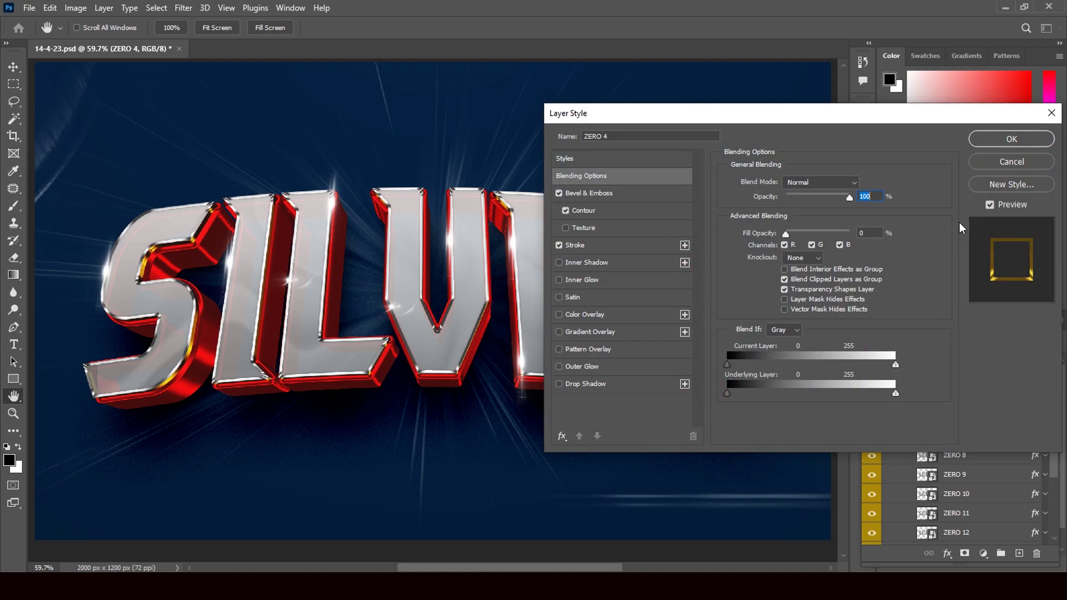
click(559, 245)
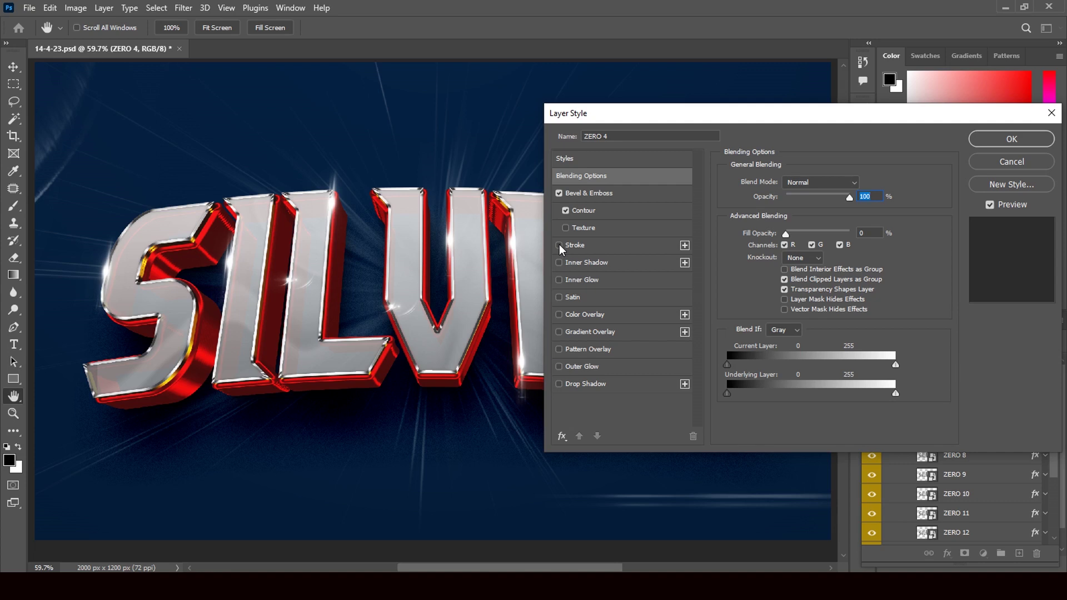
click(559, 246)
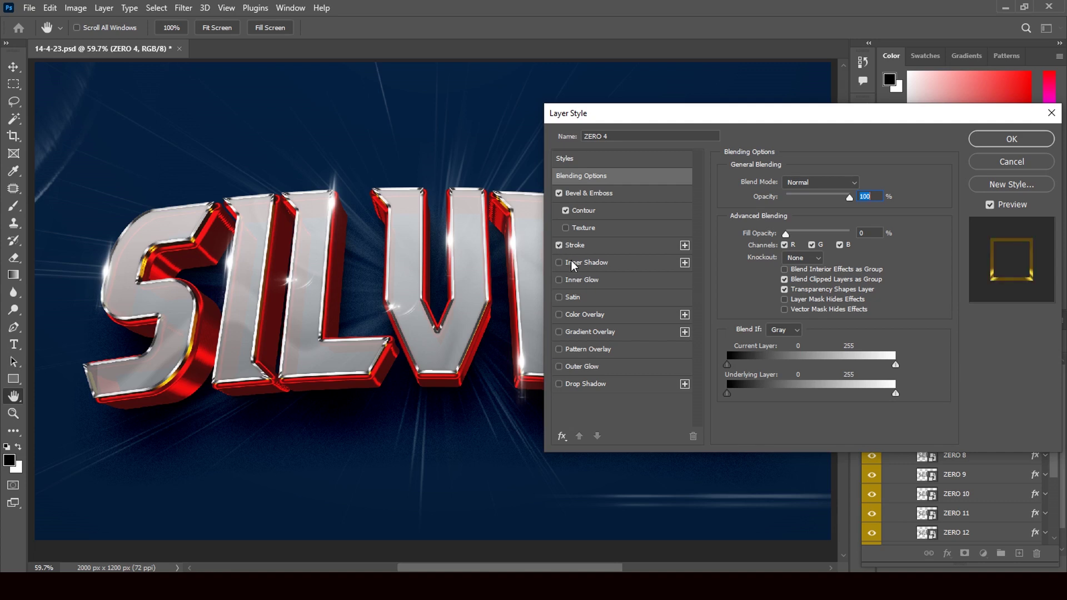
click(685, 246)
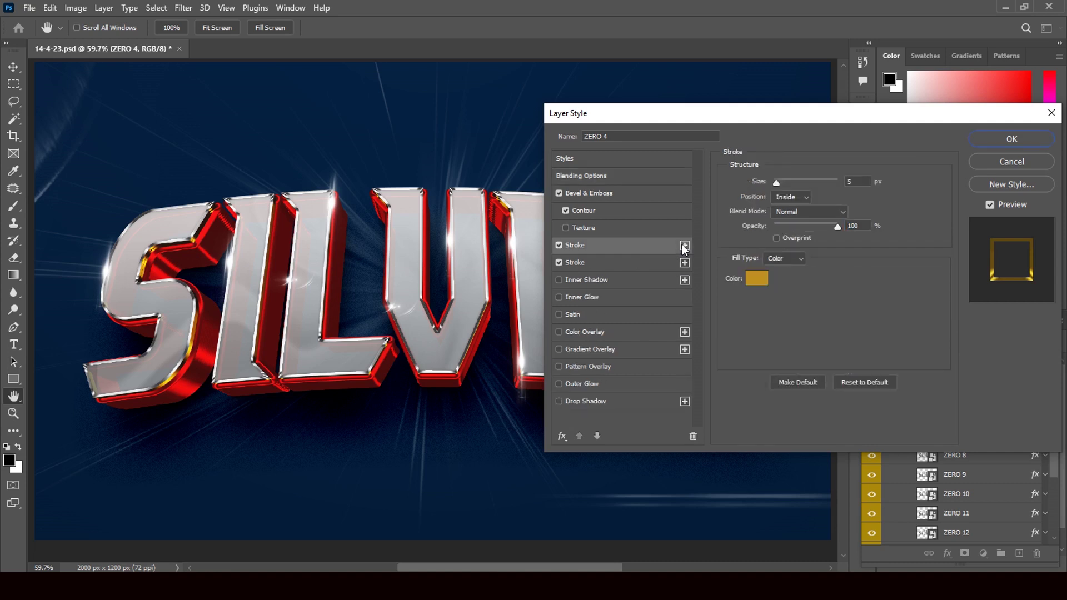
click(685, 246)
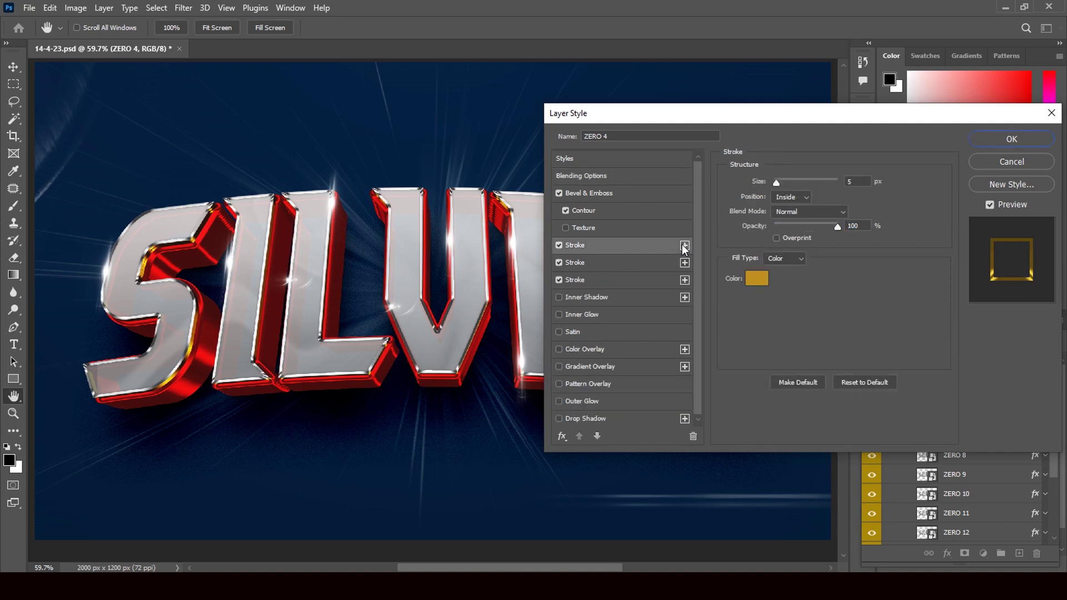
click(1002, 137)
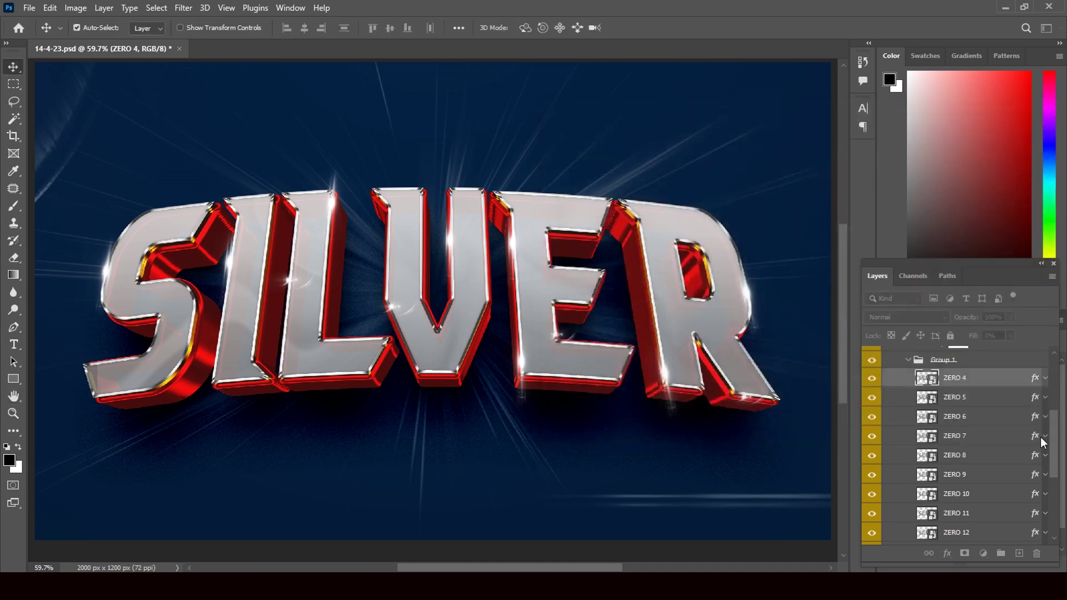
click(1037, 398)
Step: Raise ZERO 5's Bevel & Emboss size from 20 to 65 px
key(h)
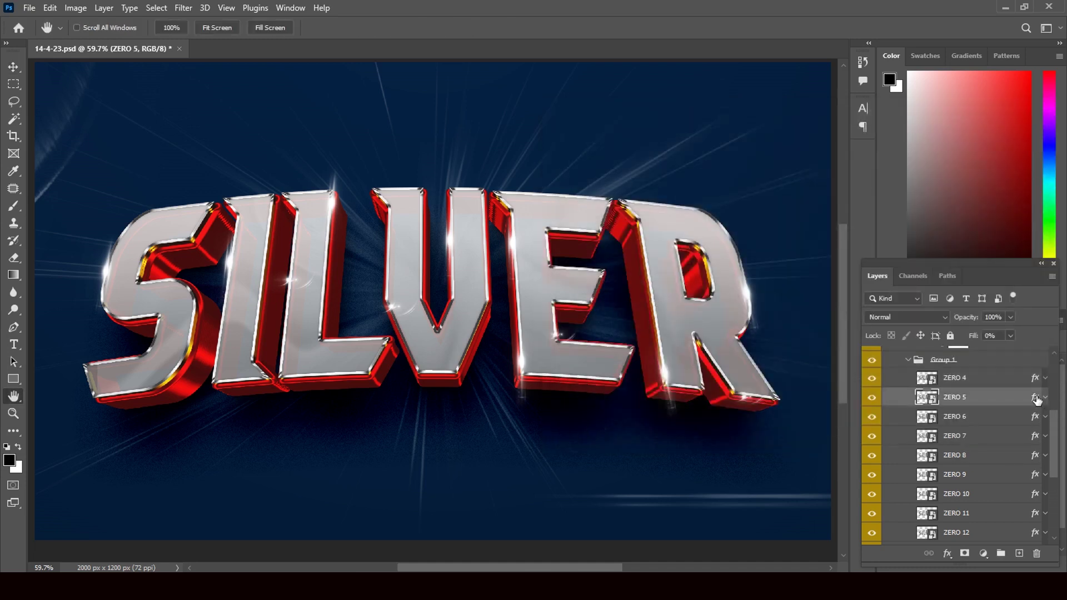
double_click(1037, 398)
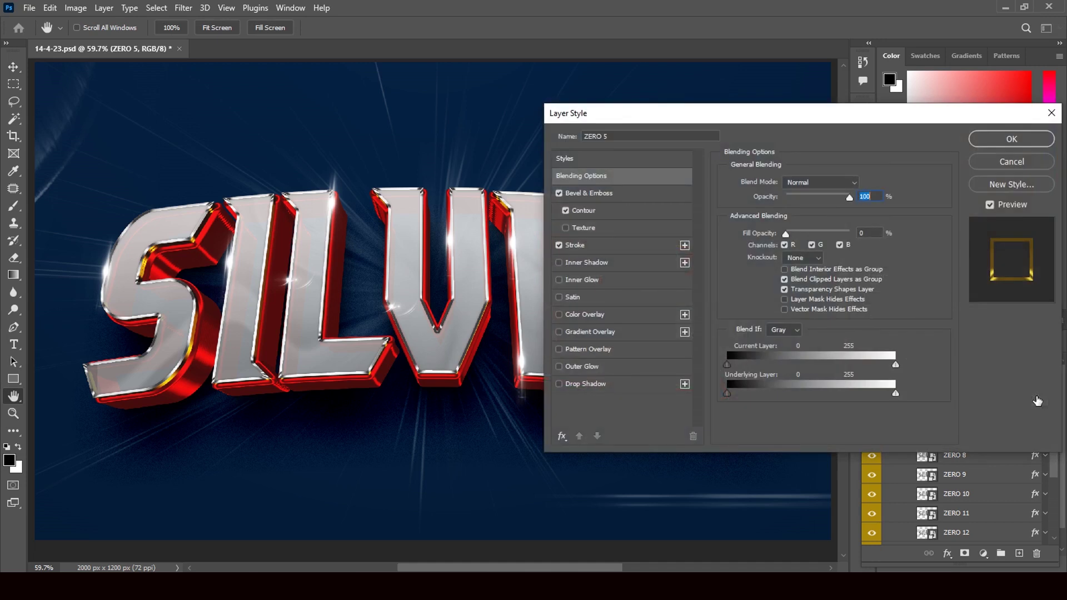
click(580, 194)
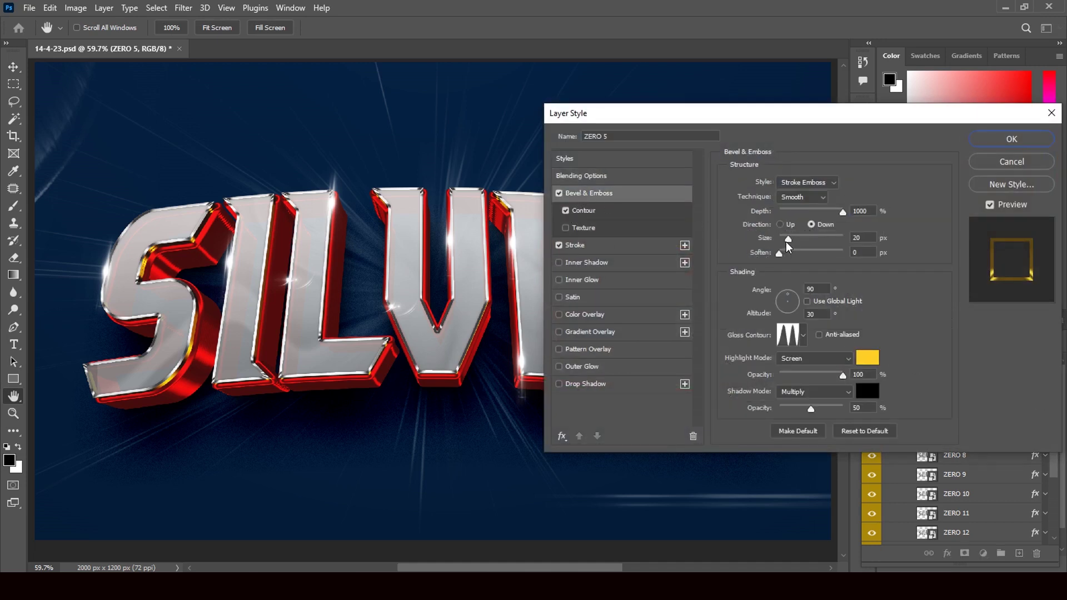
mouse_move(791, 241)
mouse_down()
mouse_move(809, 240)
mouse_move(799, 240)
mouse_up()
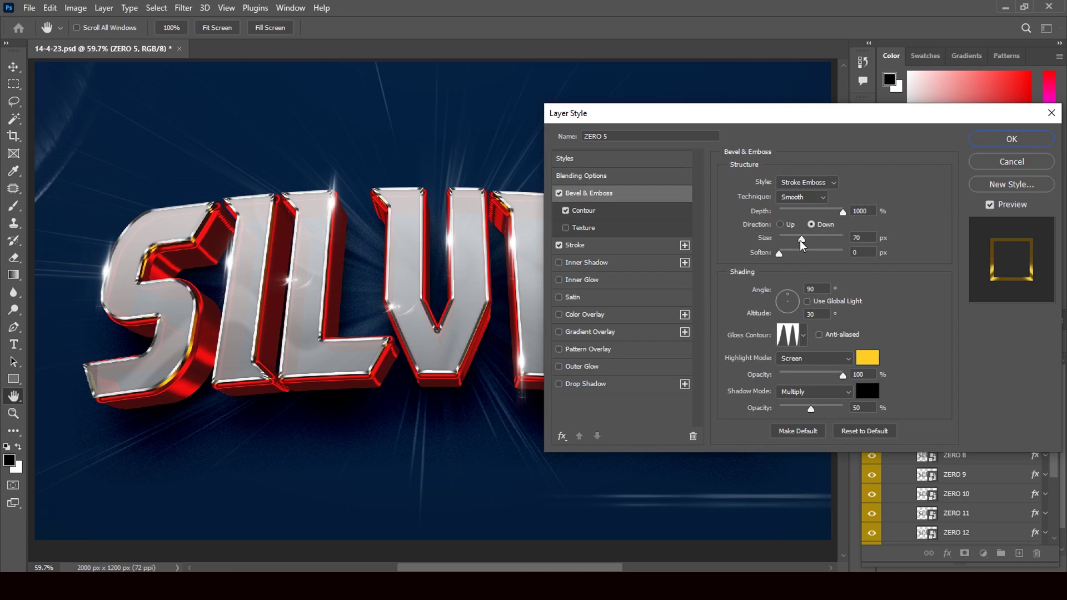
click(1011, 140)
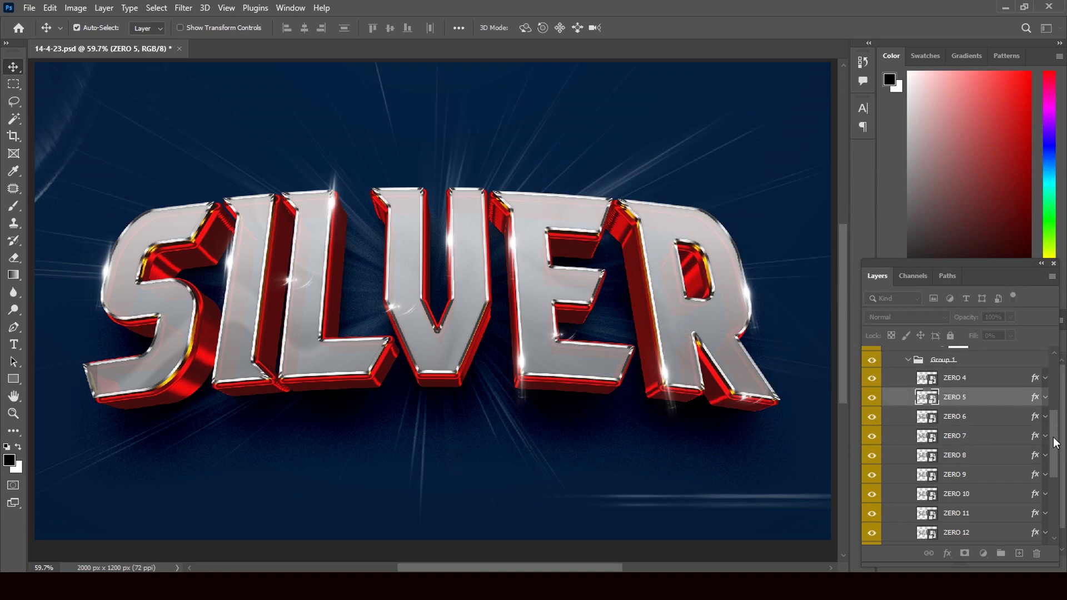
scroll(1056, 444, down, 3)
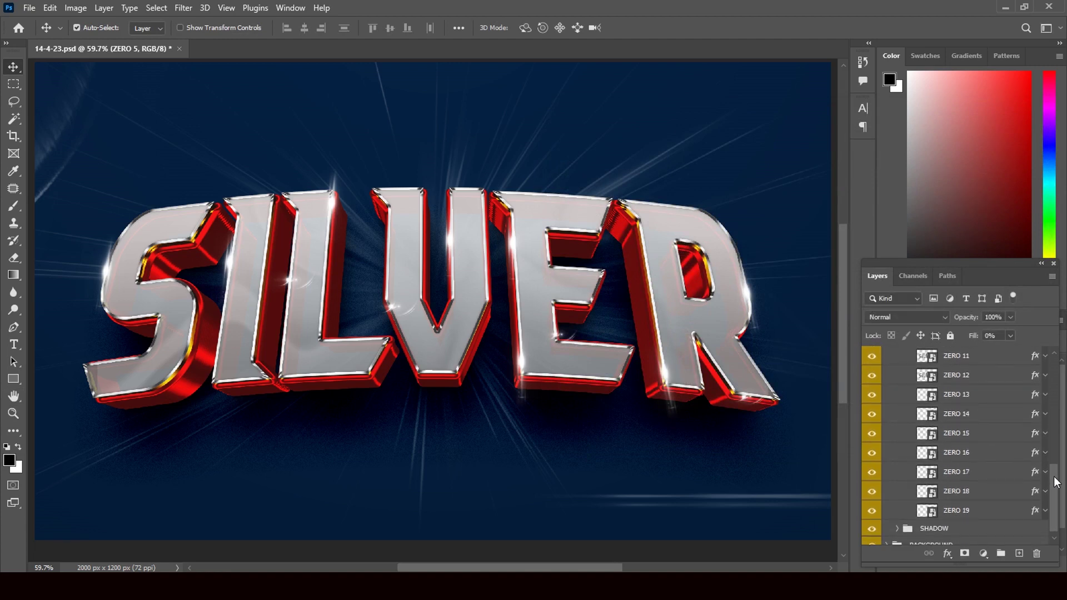
scroll(1056, 434, up, 3)
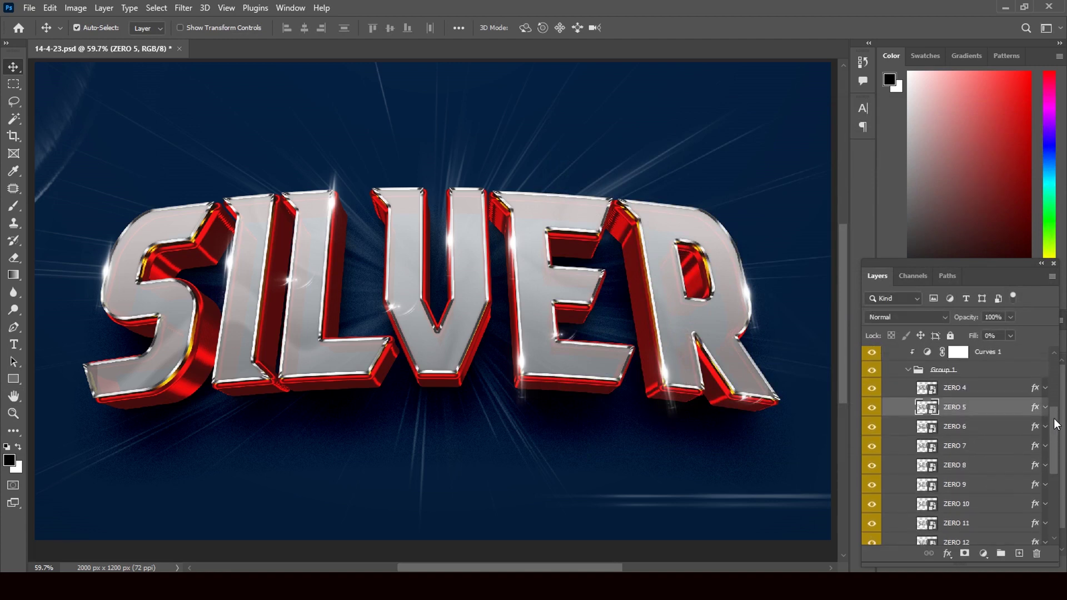
Step: Enable ZERO 6's gold Stroke and duplicate it to six stacked 5 px inside strokes
click(1036, 426)
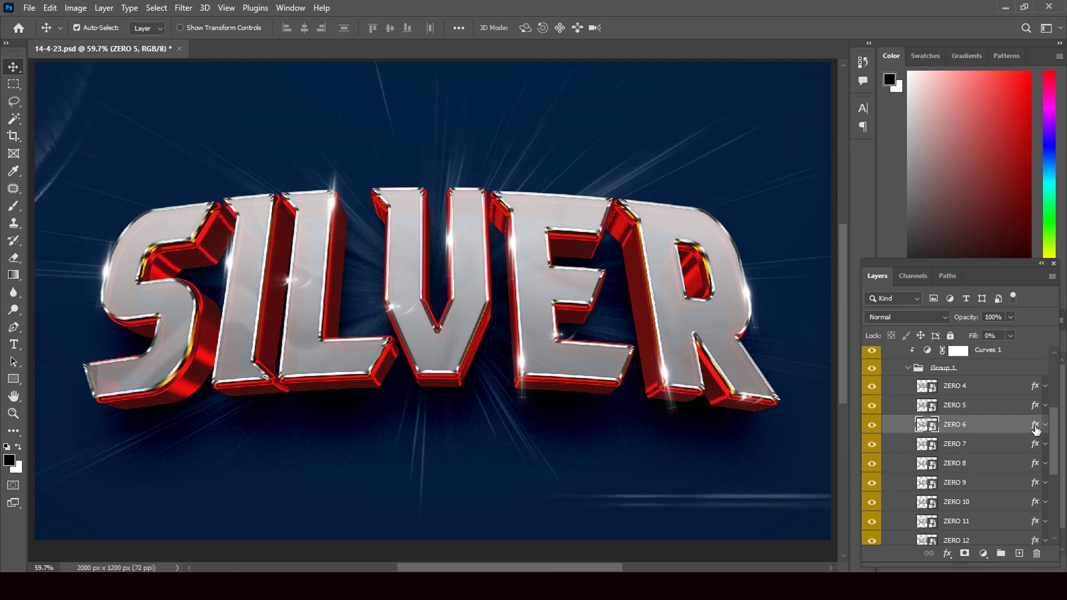
key(h)
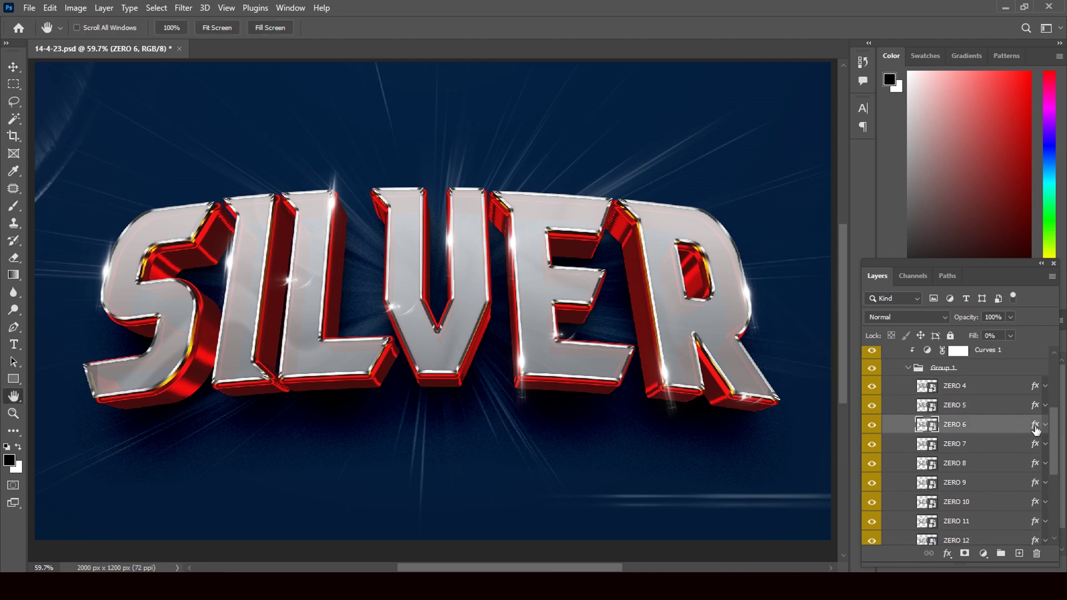
double_click(1035, 426)
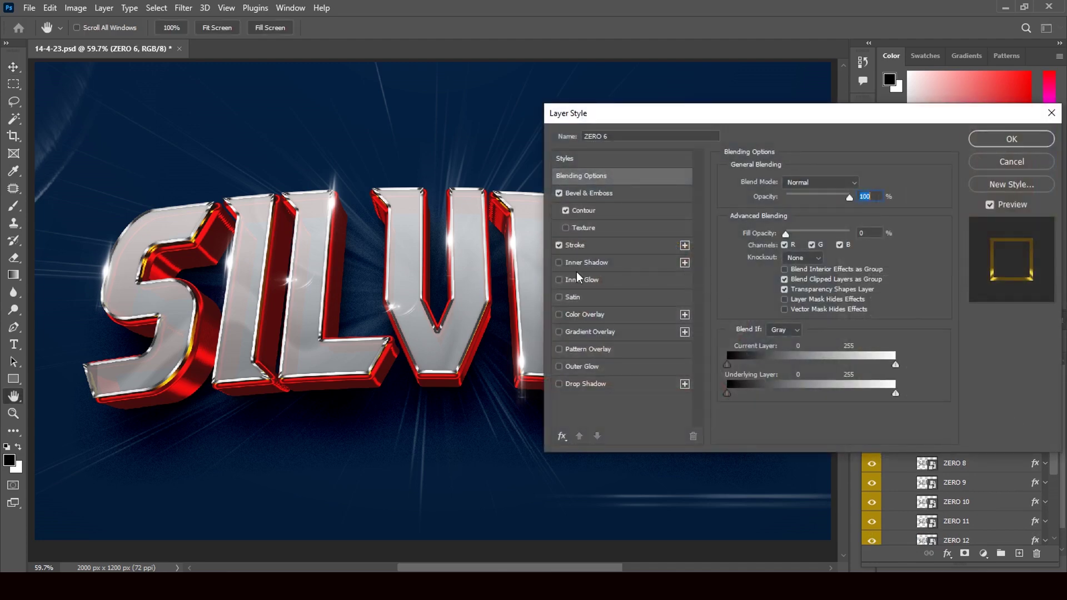
click(559, 245)
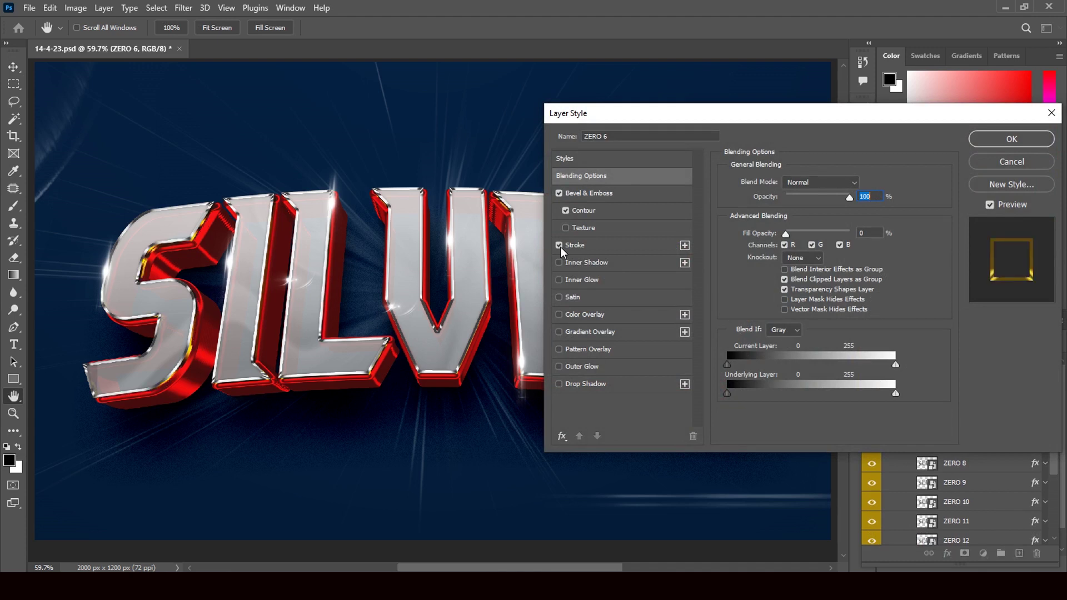
click(684, 245)
click(685, 245)
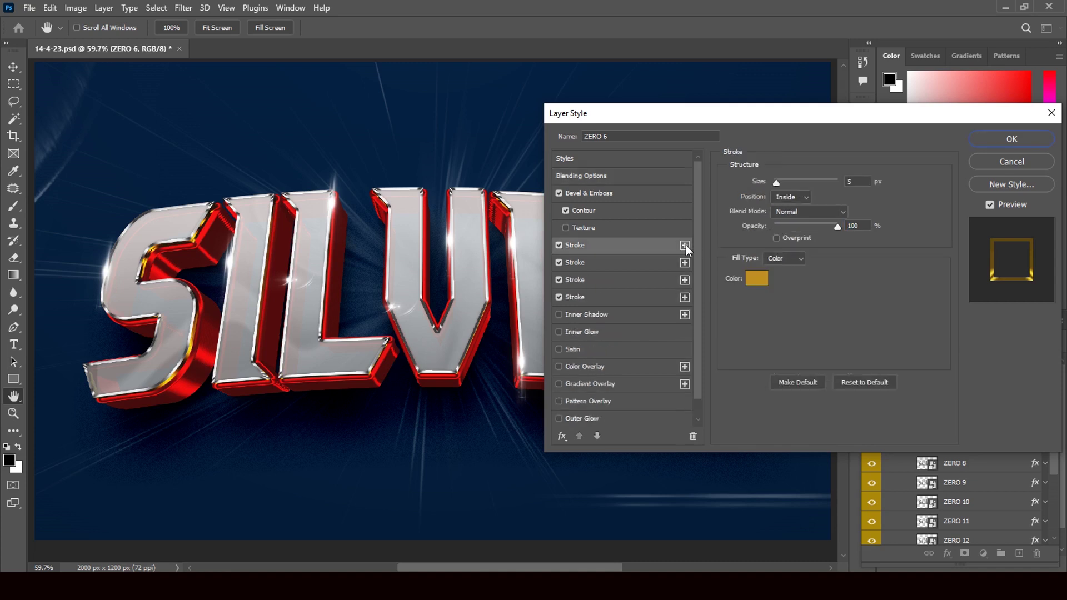
click(685, 245)
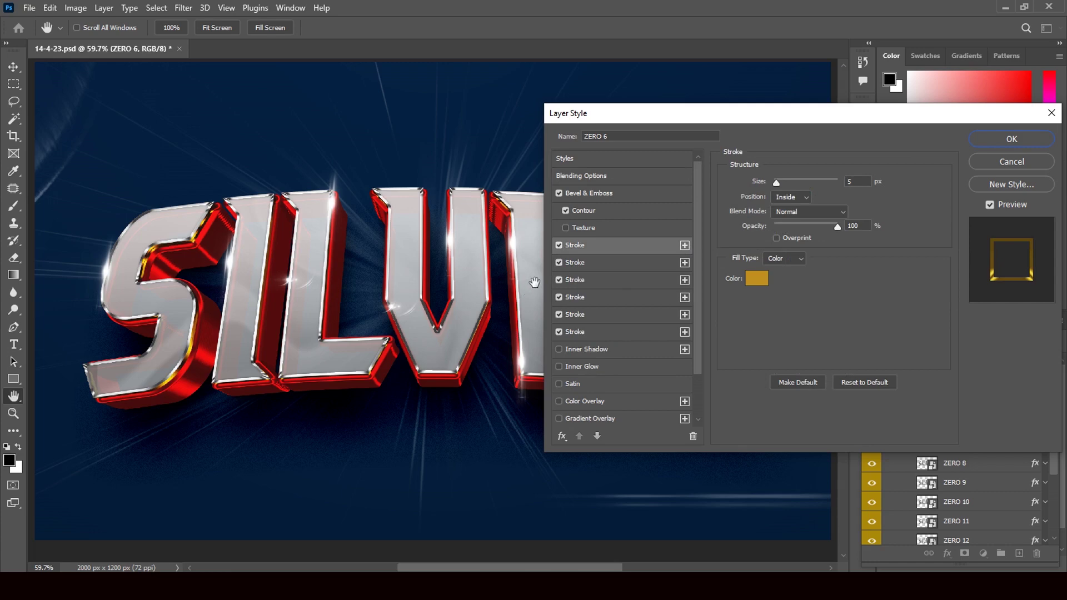
click(988, 139)
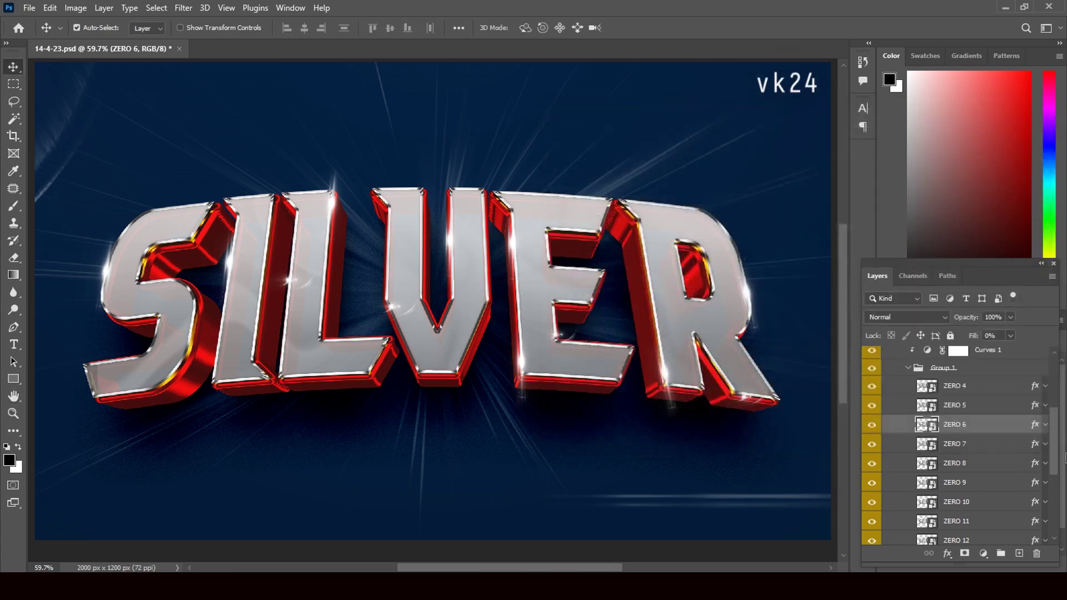
click(1035, 447)
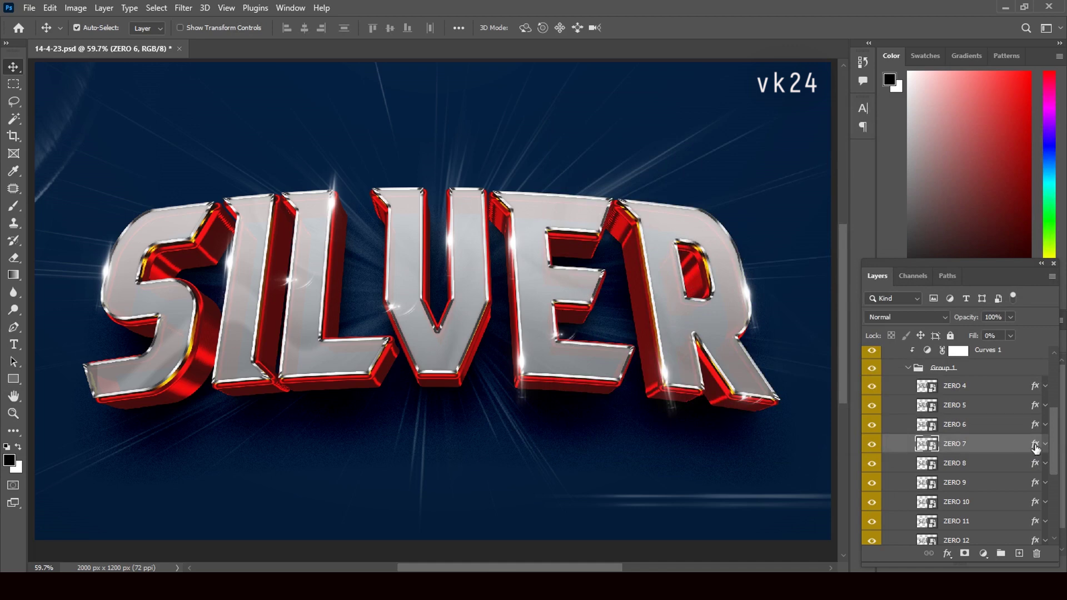
Step: Keep ZERO 7's Stroke enabled and raise its Bevel & Emboss size from 21 to 46 px
key(h)
double_click(1035, 449)
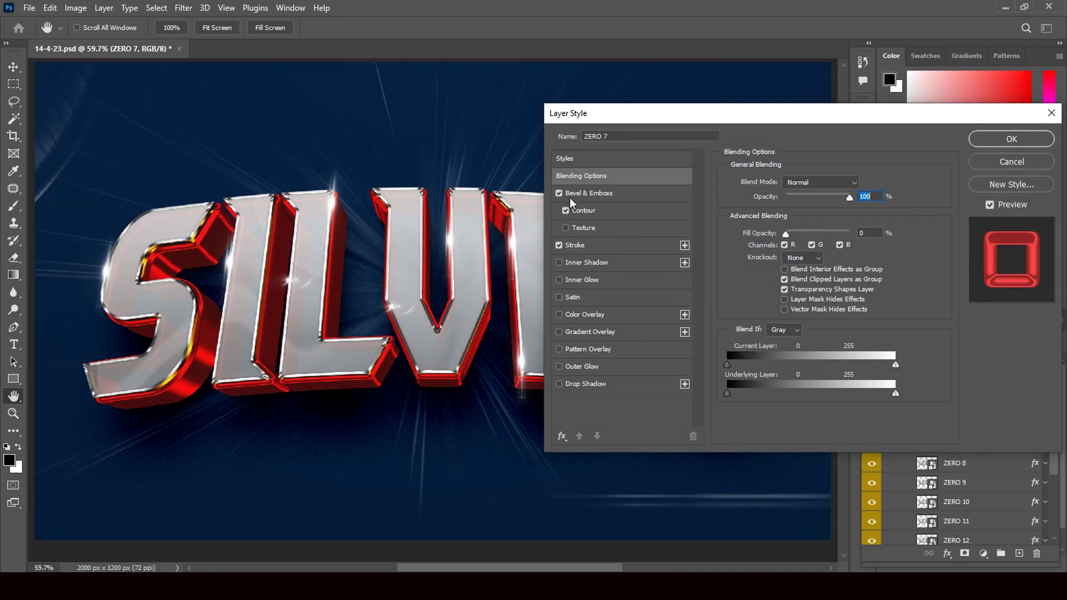
click(558, 245)
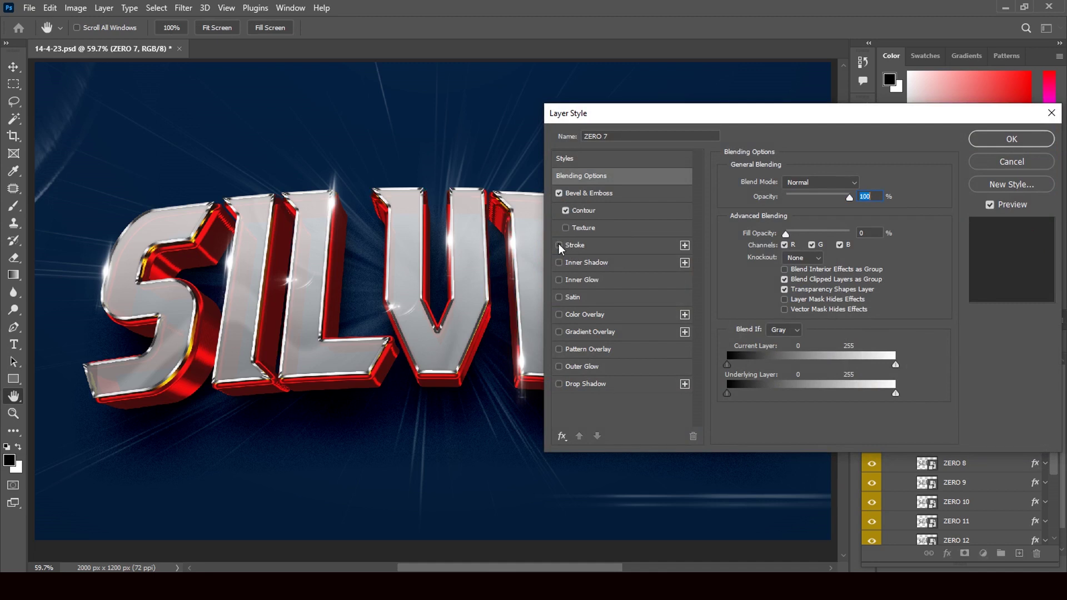
click(559, 245)
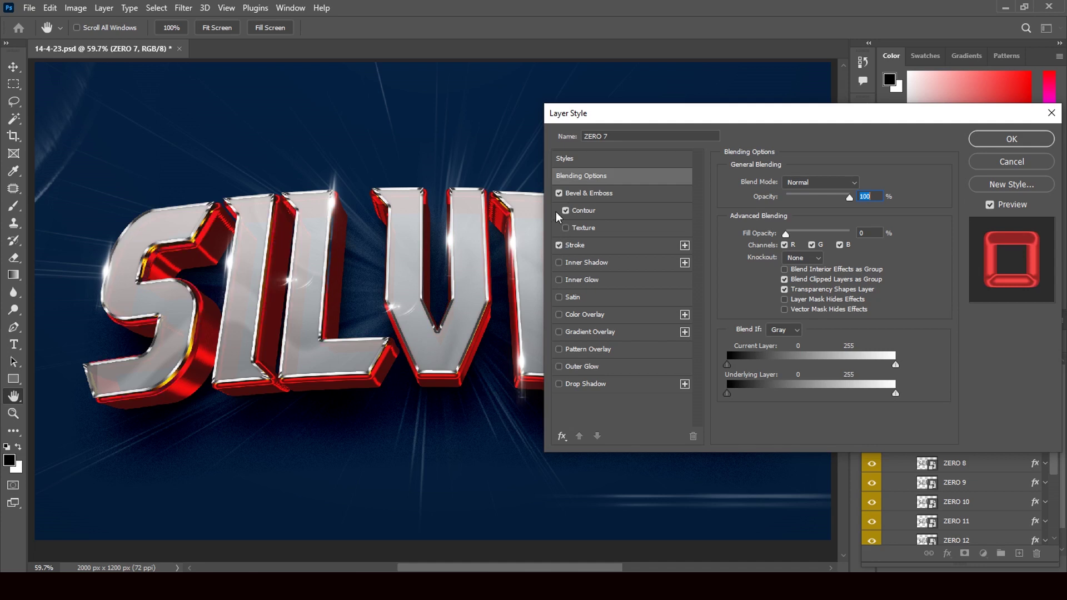
click(594, 199)
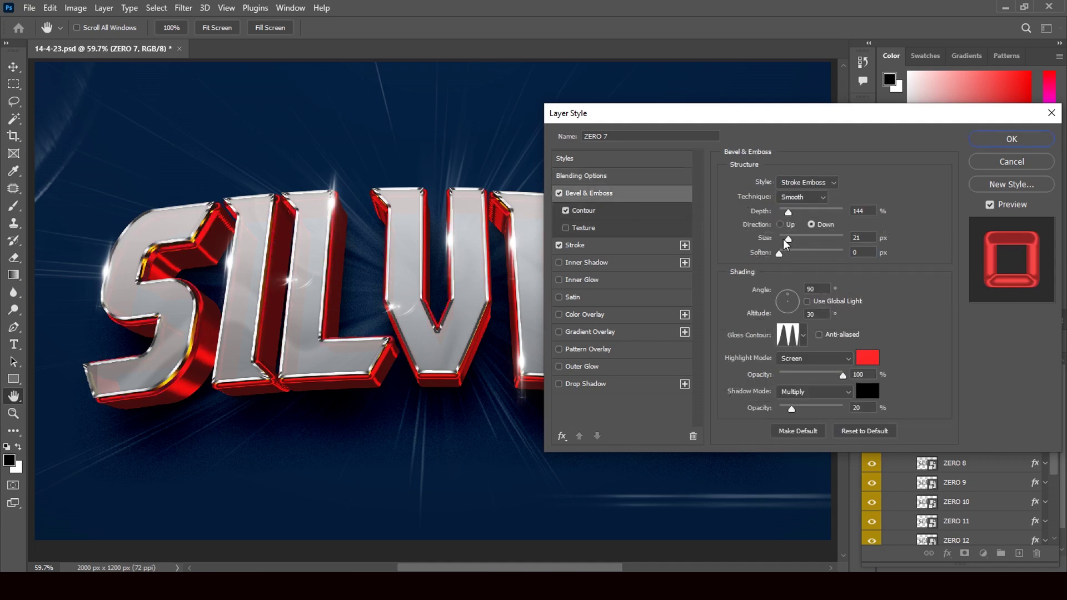
drag(787, 239, 794, 239)
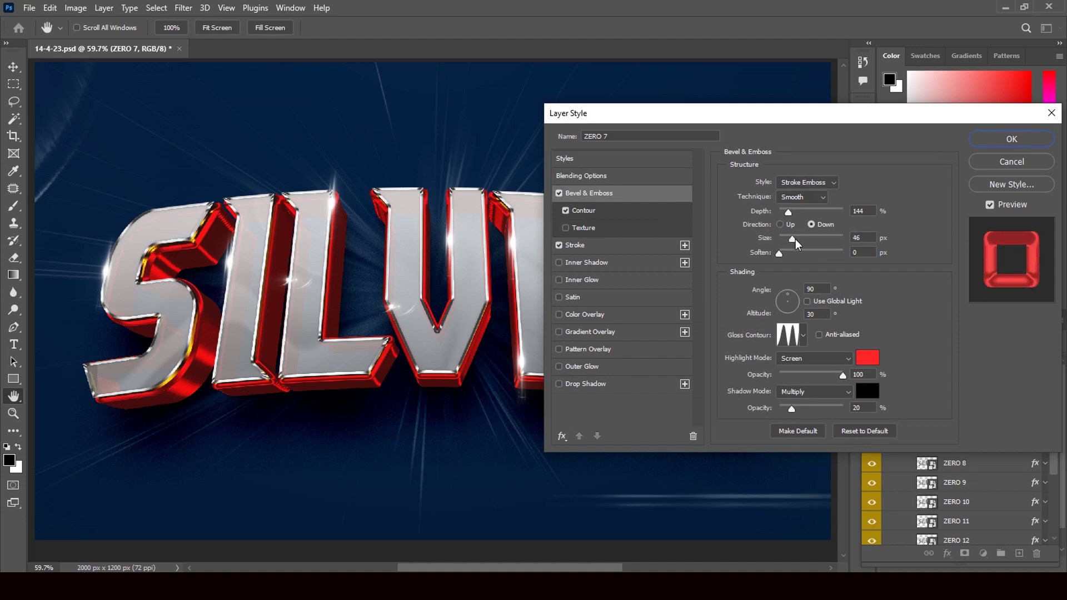
click(1013, 142)
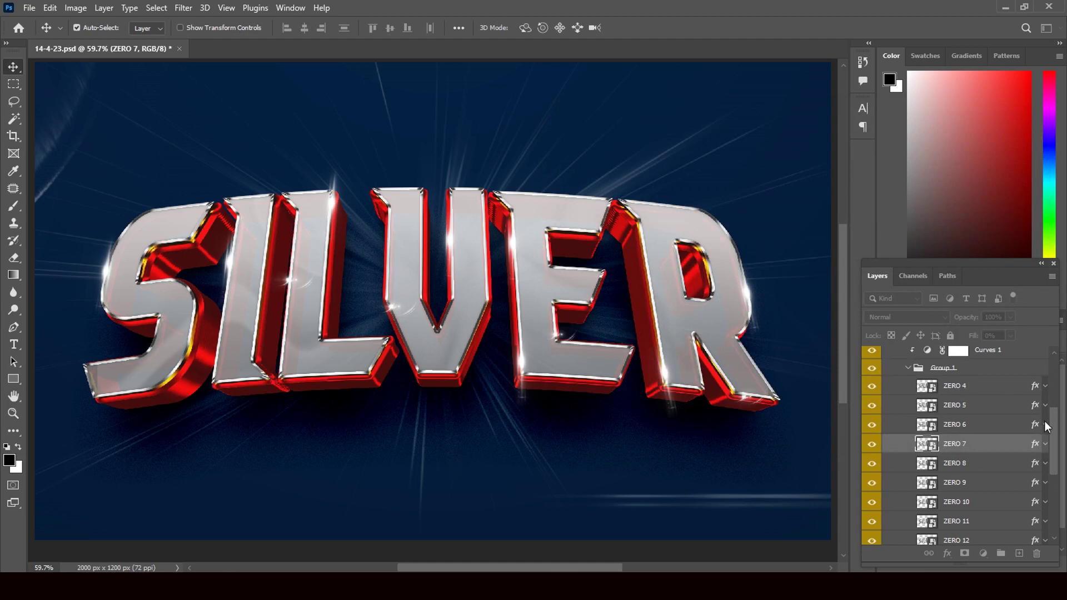
Step: Collapse Group 1 and 3D 3, briefly hiding then reshowing the SHADOW group
click(907, 369)
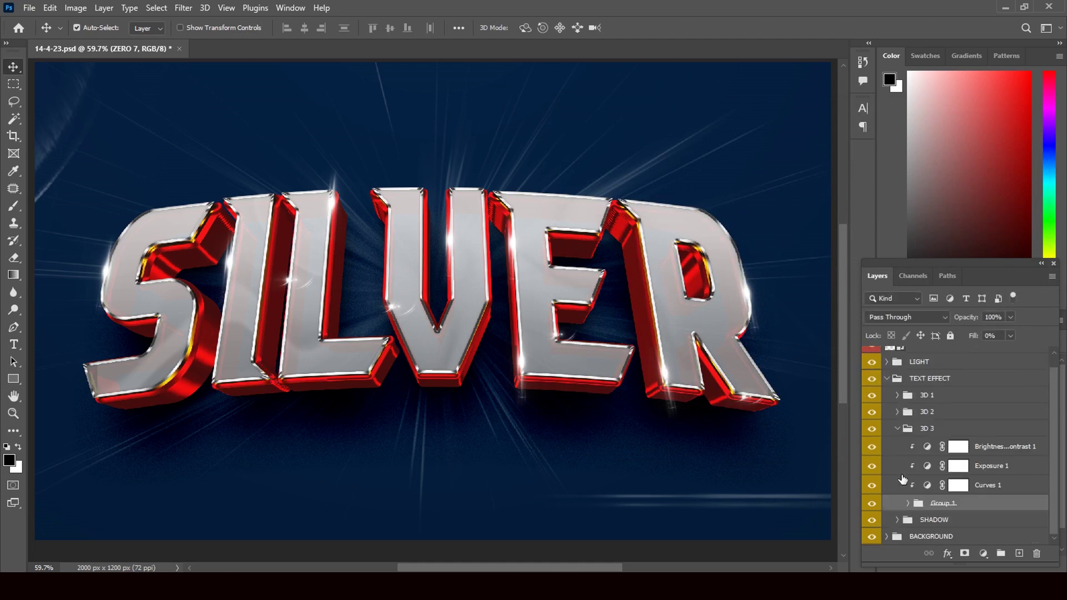
click(898, 430)
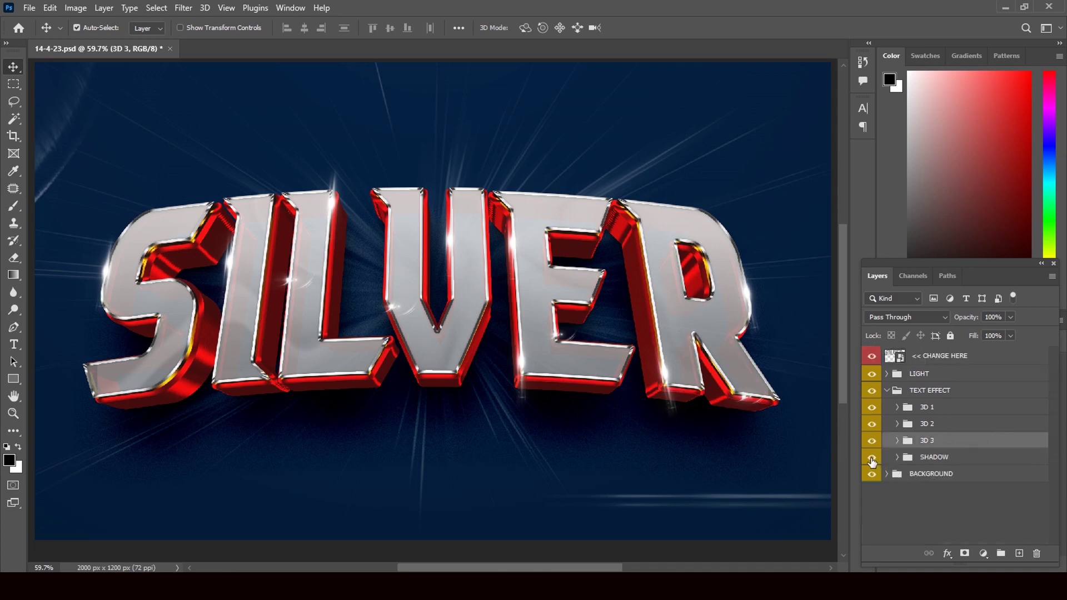
click(871, 460)
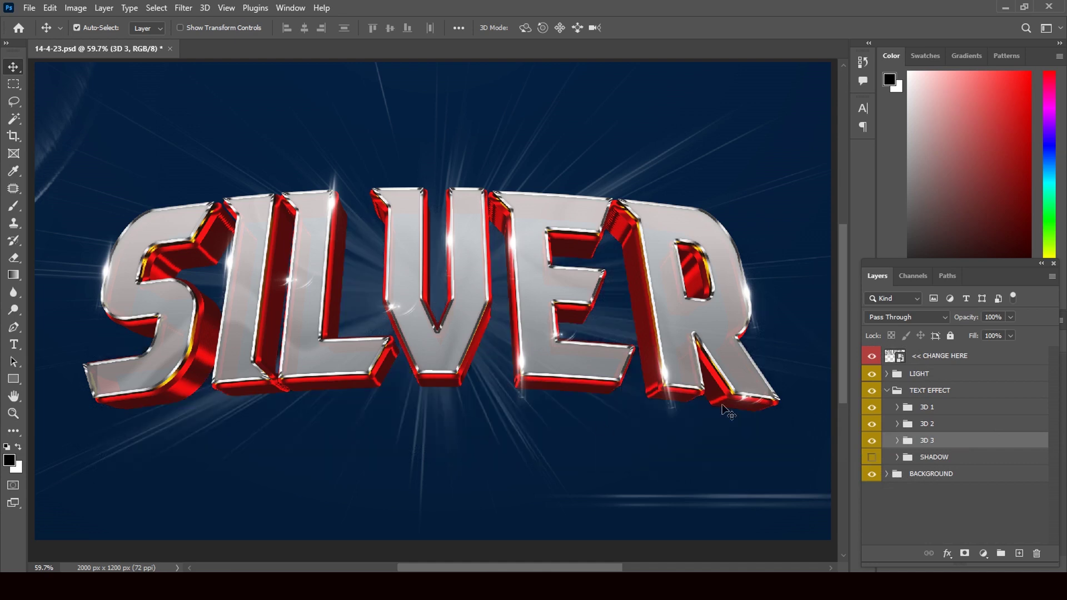
click(871, 459)
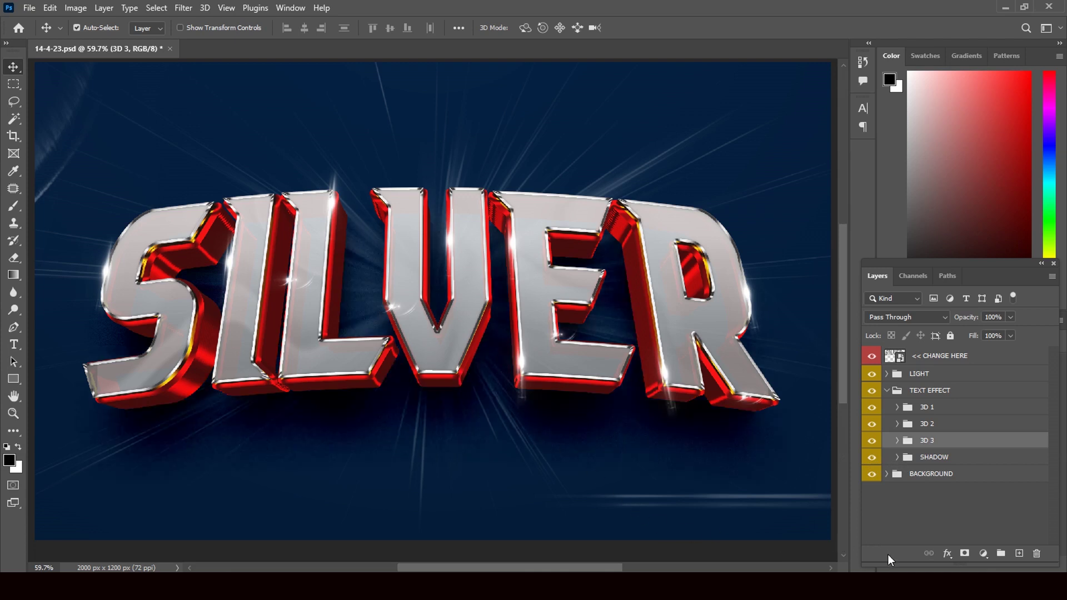
Step: Open the CHANGE HERE smart object, delete the SILVER text and drop in the Janmdin1112 image
double_click(900, 358)
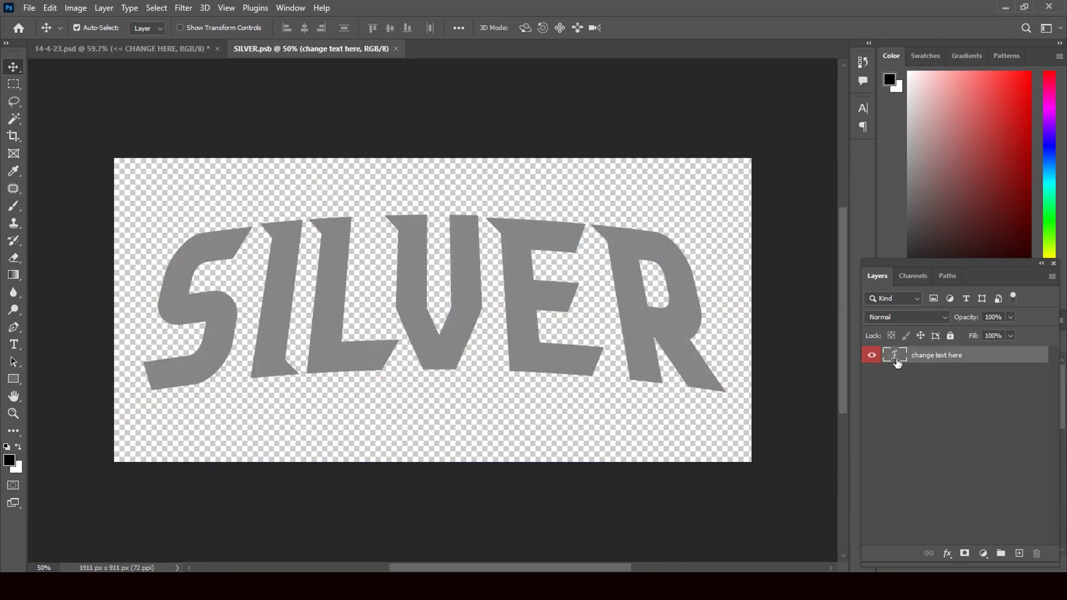
double_click(894, 357)
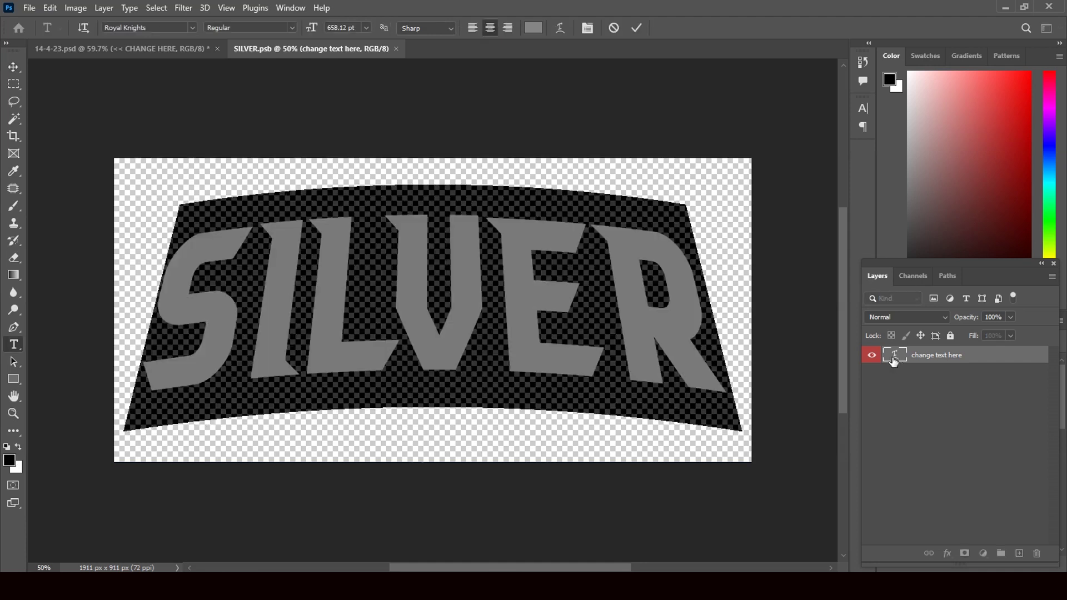
key(BackSpace)
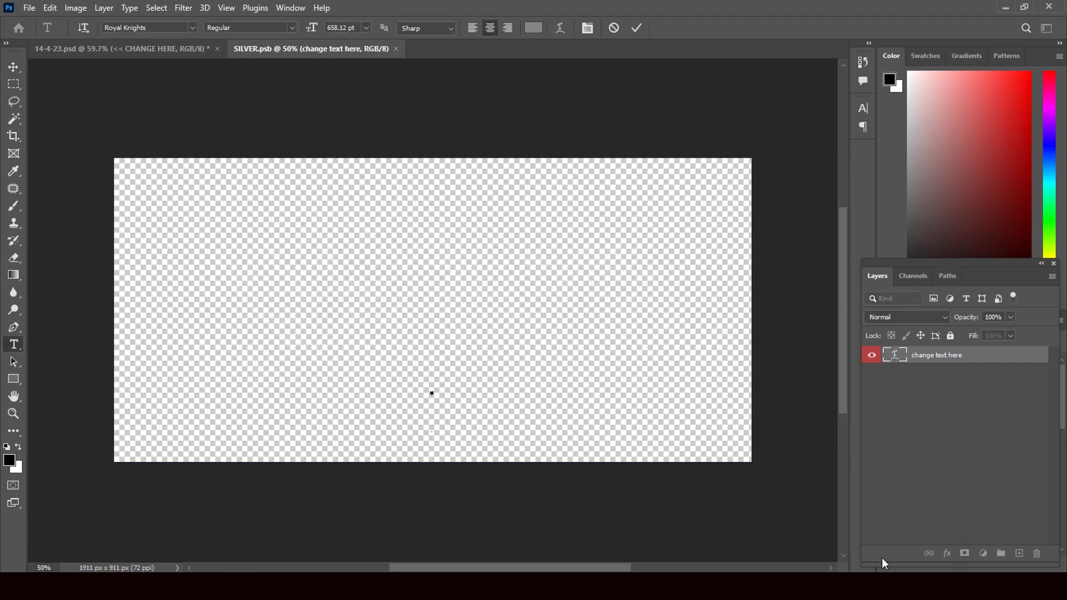
click(885, 583)
mouse_move(871, 103)
mouse_down()
mouse_move(533, 545)
mouse_move(416, 294)
mouse_up()
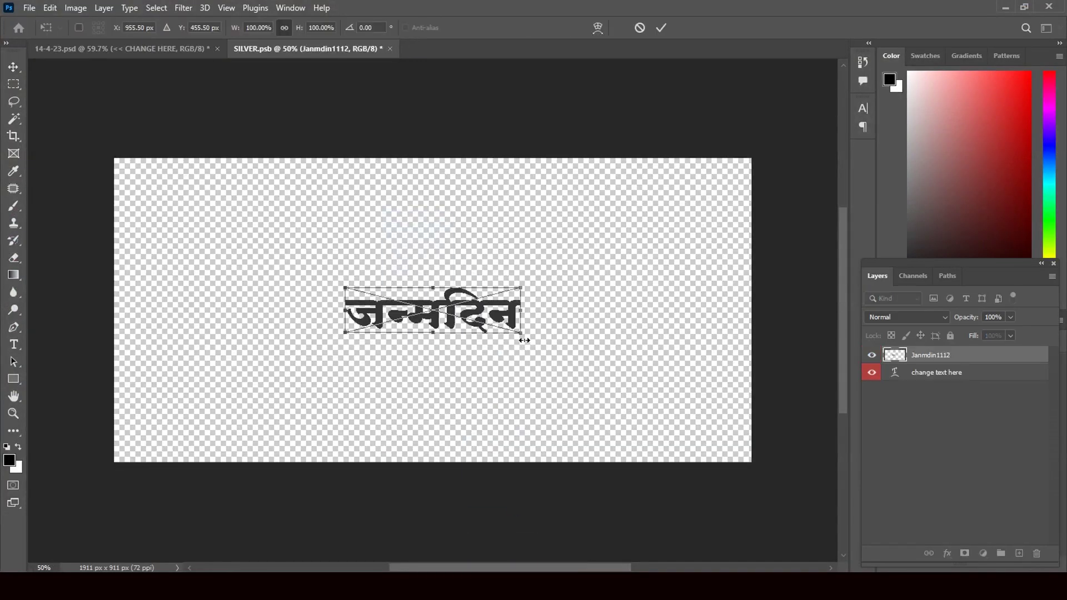
Step: Enlarge the जन्मदिन image to about 322% by 391%, centre it, and close SILVER.psb
drag(523, 335, 679, 403)
drag(347, 287, 155, 238)
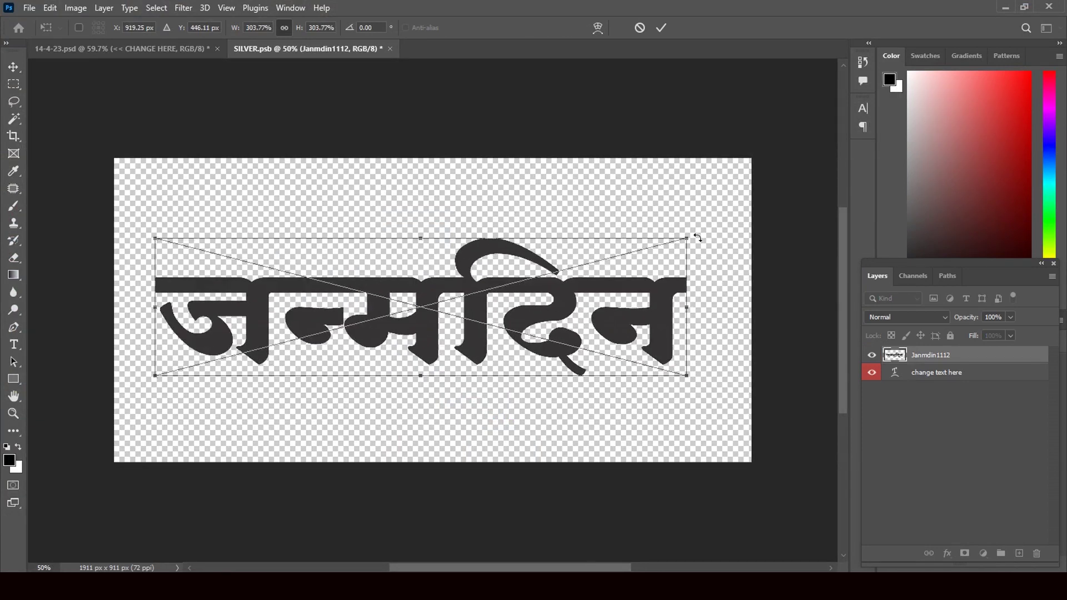
drag(687, 238, 719, 229)
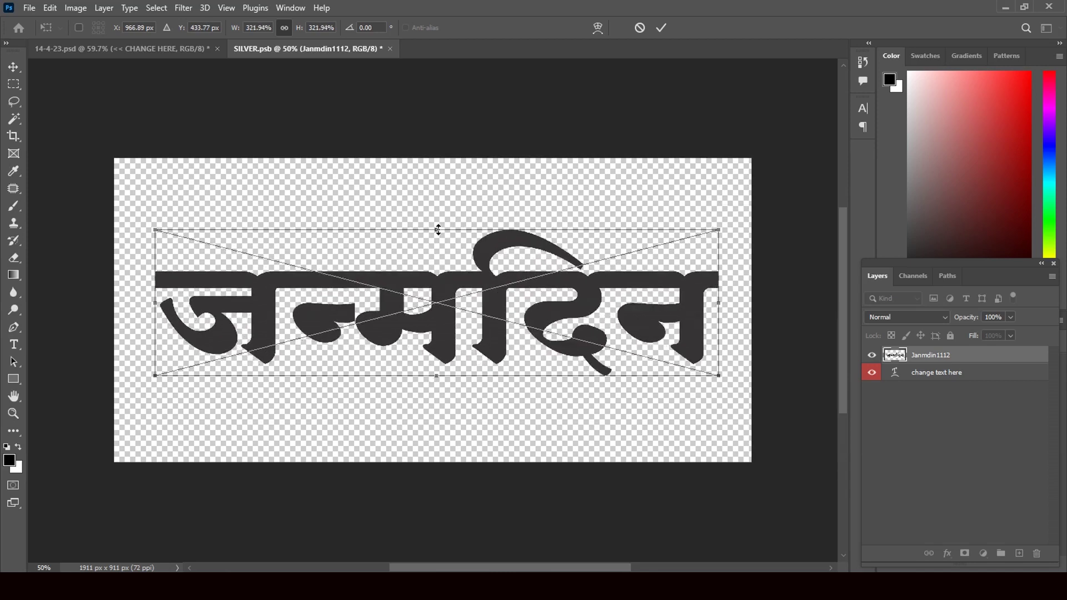
drag(437, 229, 438, 199)
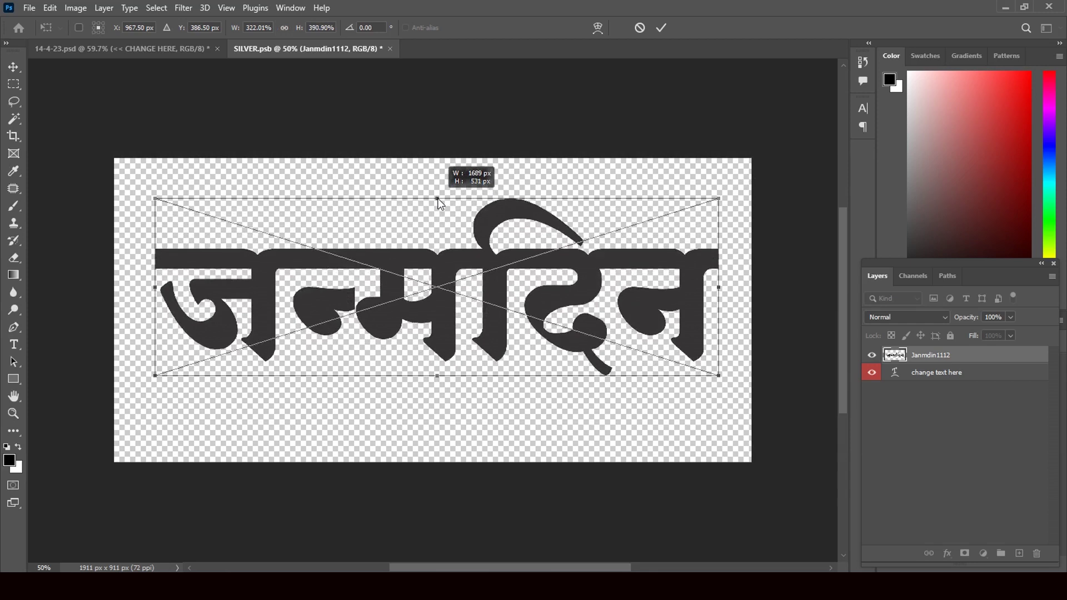
drag(439, 310, 438, 328)
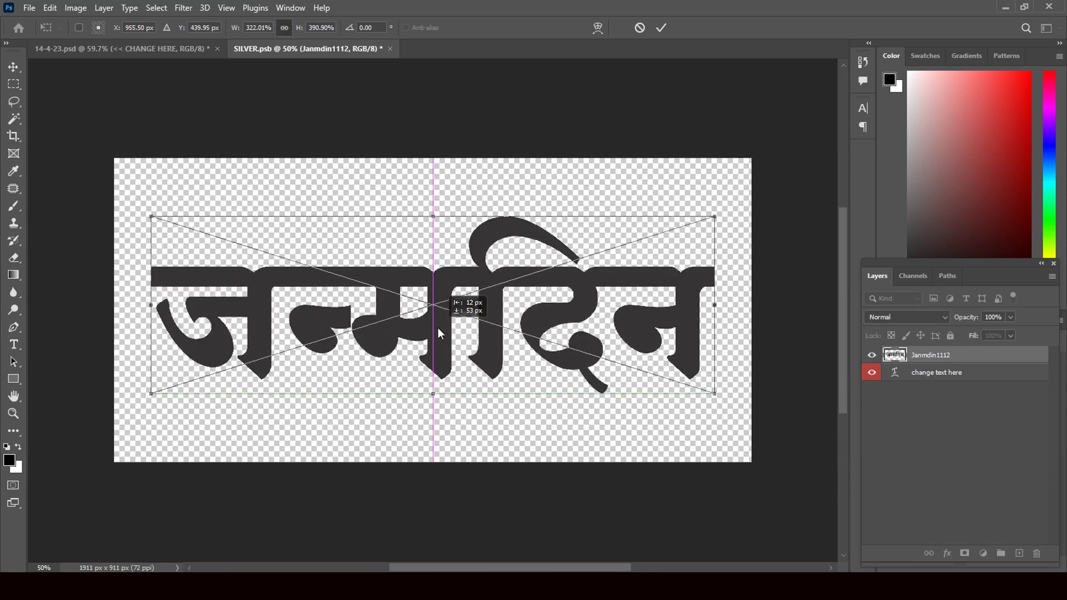
click(14, 67)
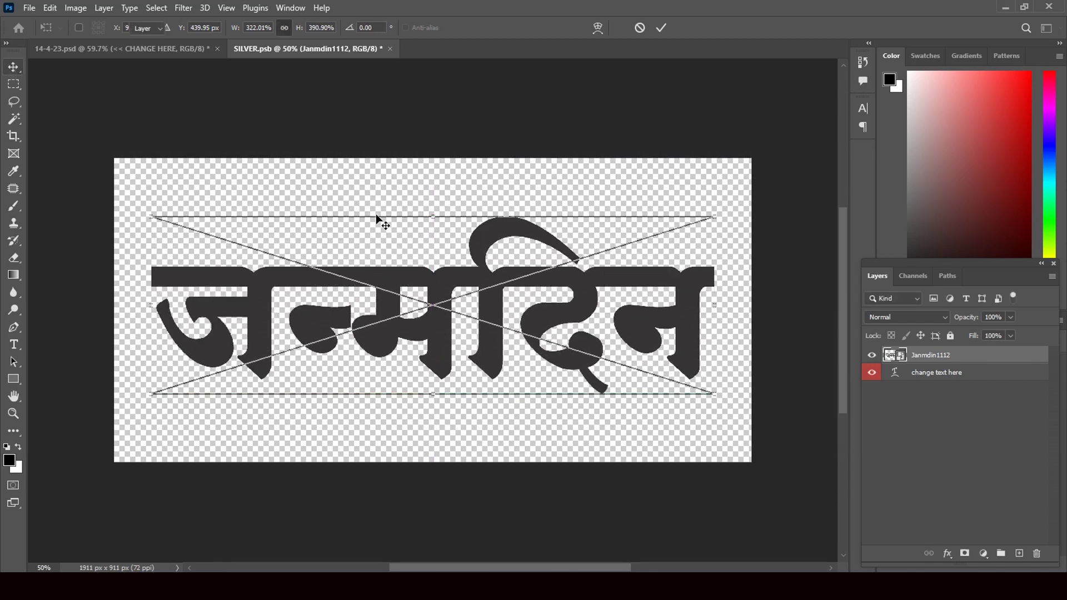
key(Return)
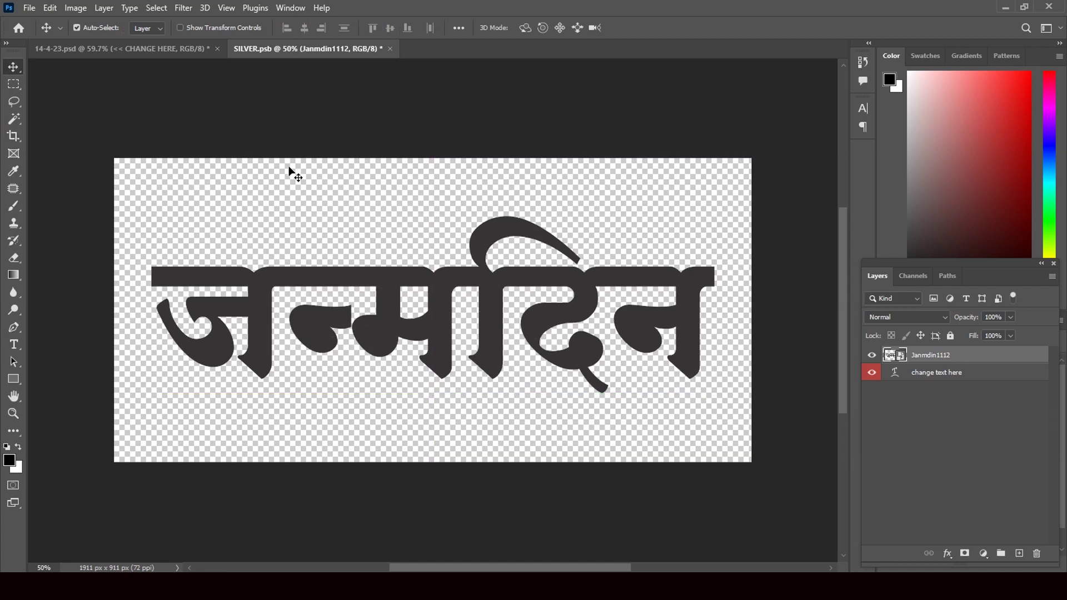
click(390, 49)
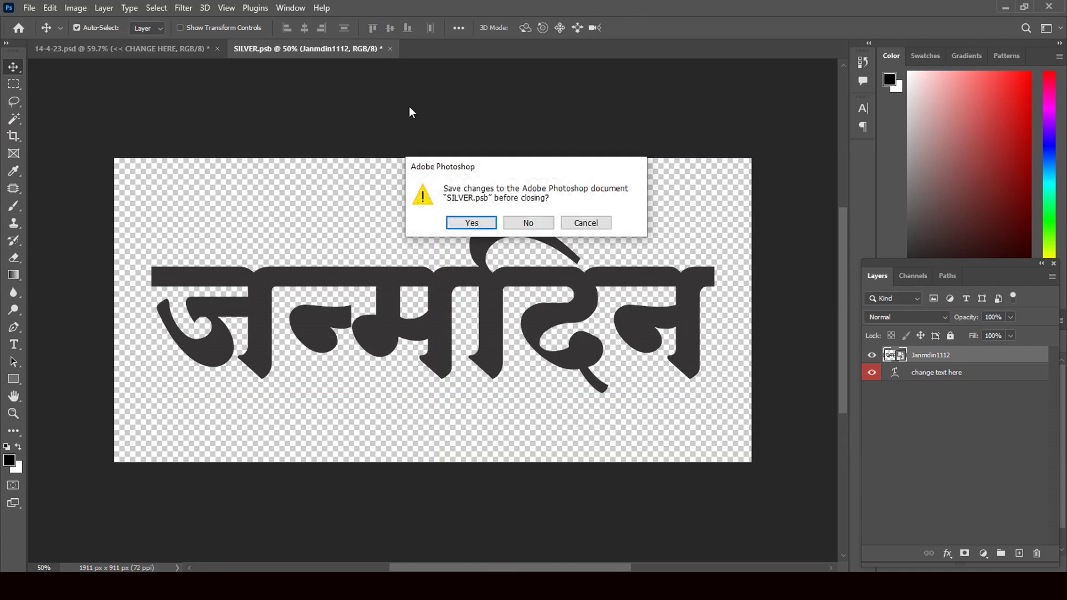
Step: Save the SILVER.psb changes and commit a transform on 14-4-23.psd's text layer
click(475, 220)
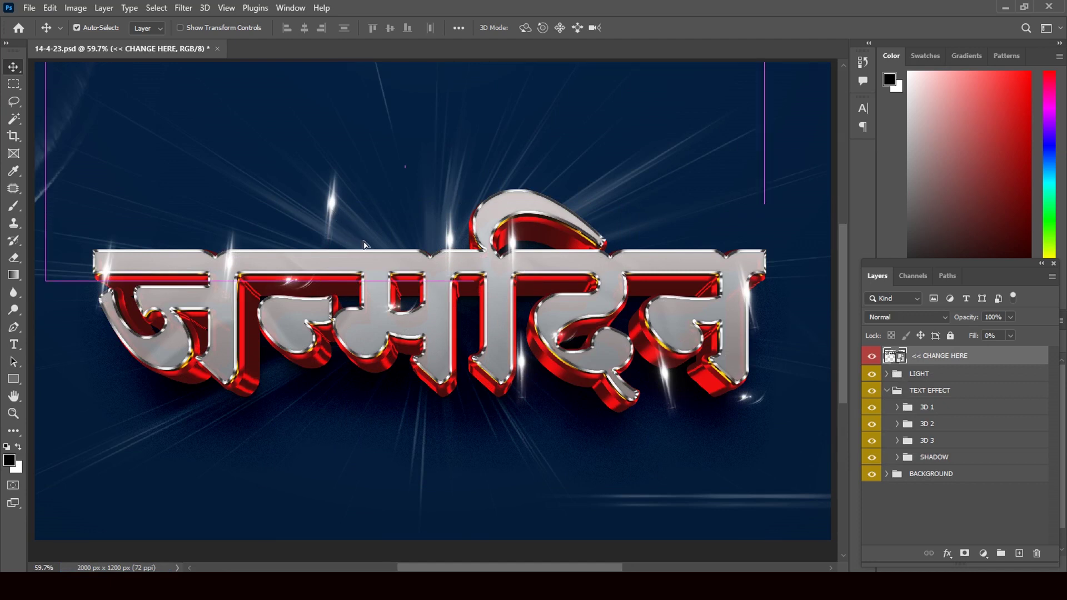
key(ctrl)
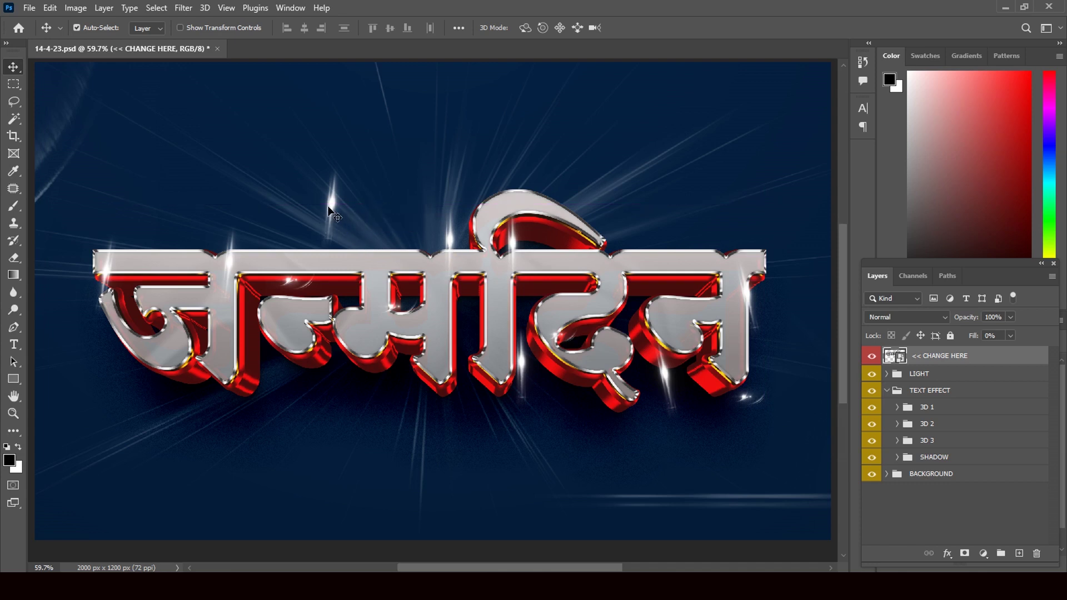
key(ctrl+t)
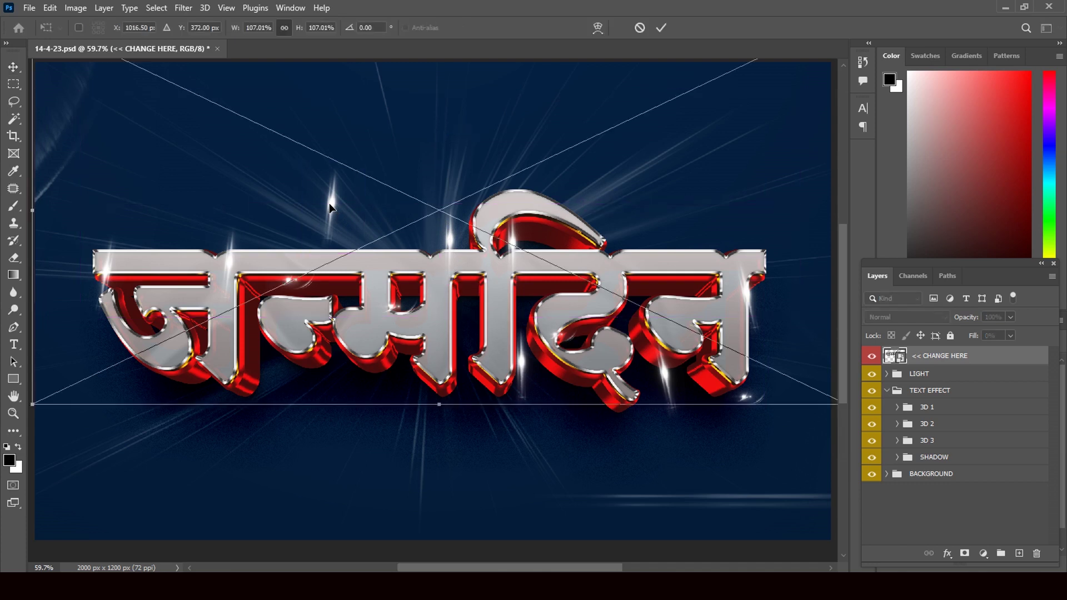
click(13, 68)
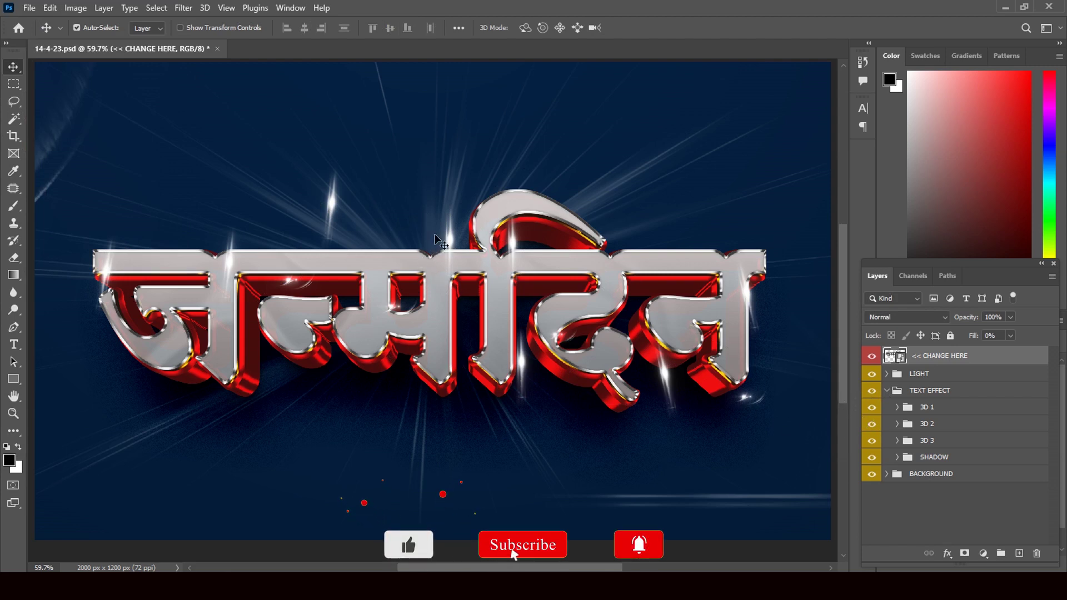
Step: Drag the Layer 6 copy 4 and Layer 6 copy 7 flares onto the जन्मदिन lettering
click(332, 204)
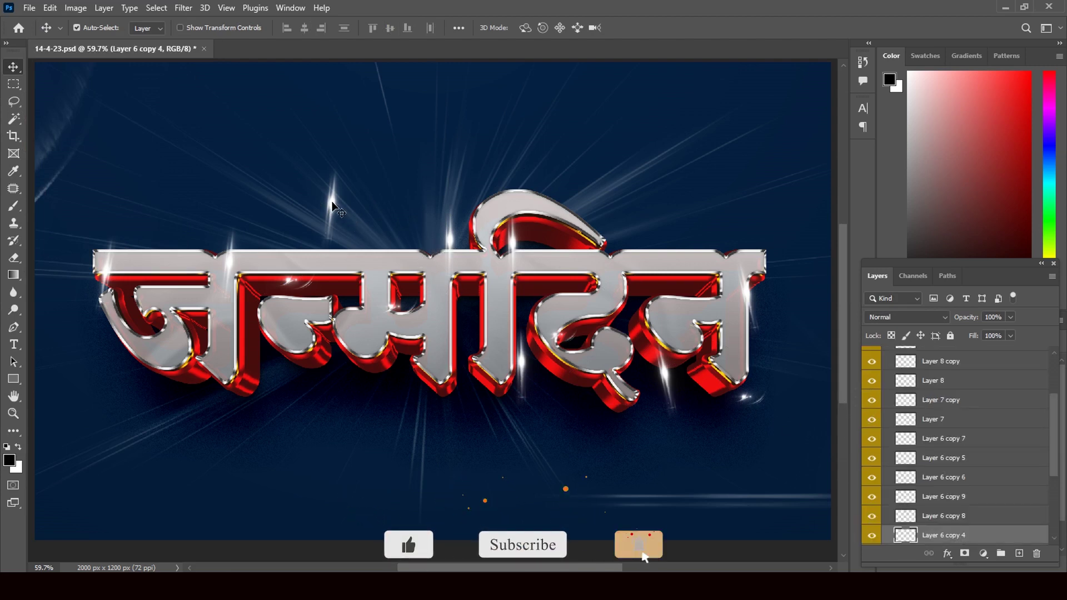
mouse_move(331, 204)
mouse_down()
mouse_move(444, 298)
mouse_move(506, 259)
mouse_up()
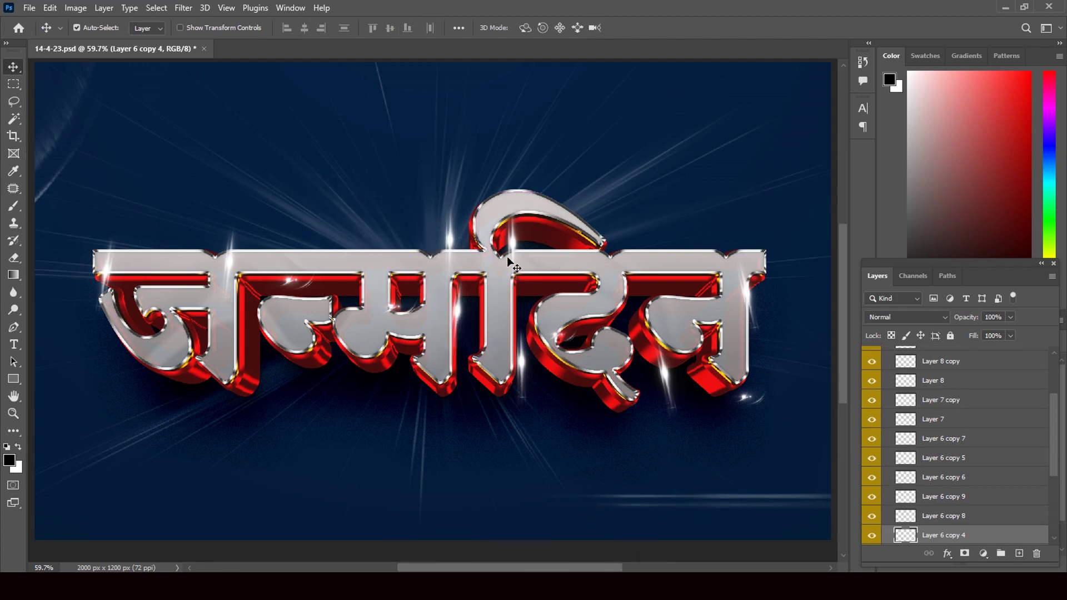
click(520, 364)
drag(519, 364, 512, 321)
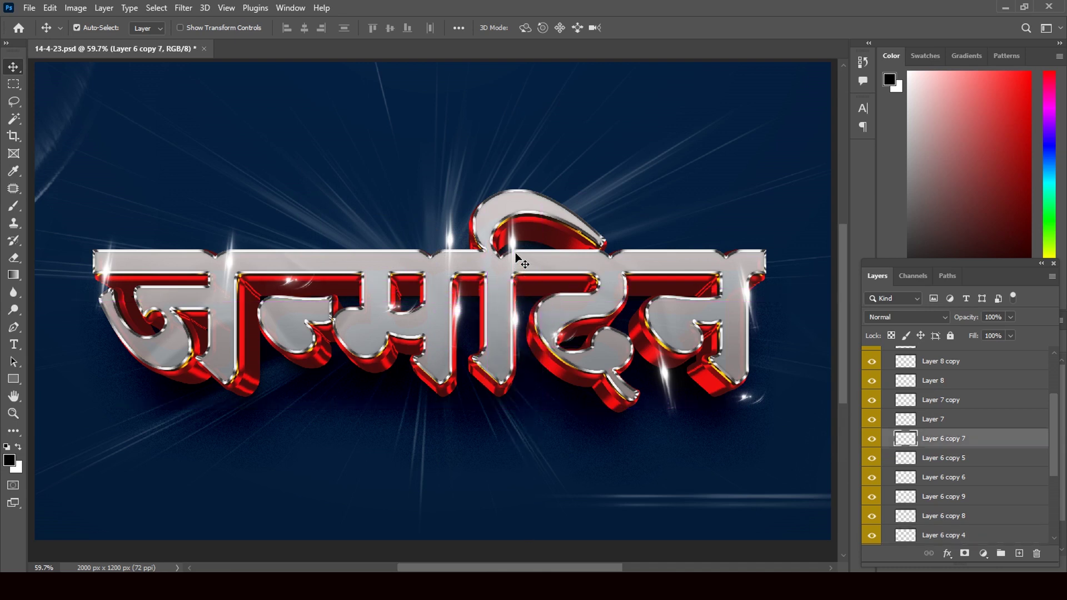
Step: Select the << CHANGE HERE text layer and drag elements across the canvas near the lettering
click(513, 242)
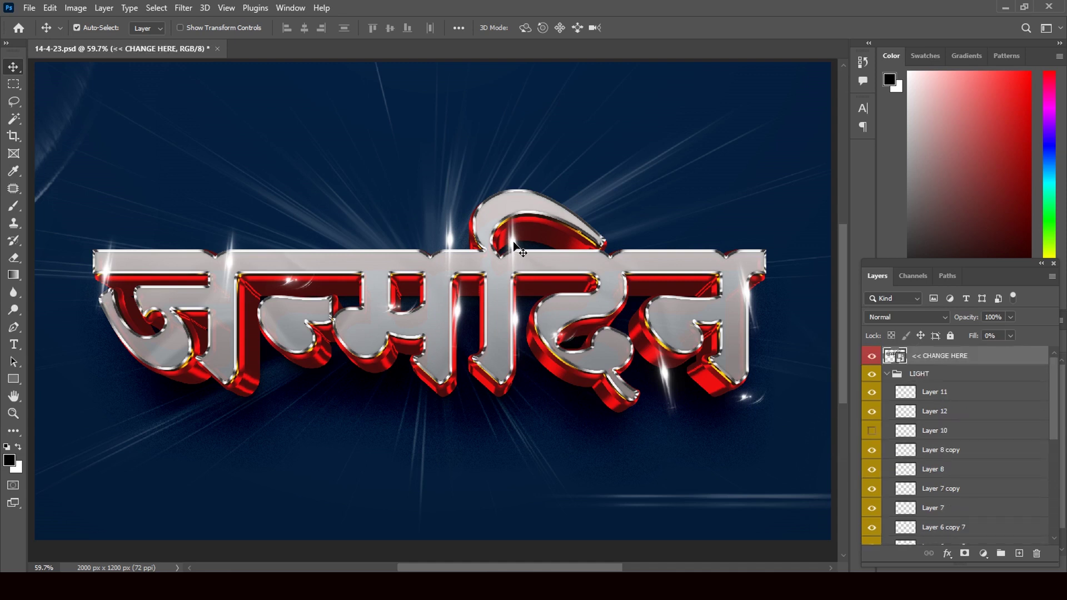
drag(642, 286, 559, 283)
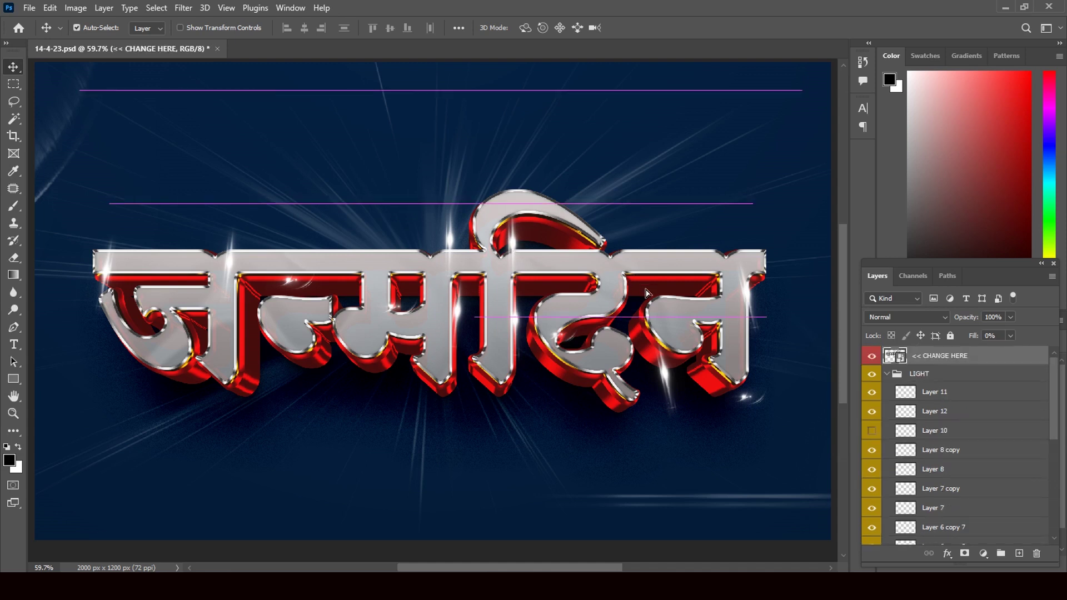
mouse_move(559, 283)
mouse_down()
mouse_move(514, 244)
mouse_move(561, 262)
mouse_move(539, 285)
mouse_move(417, 257)
mouse_up()
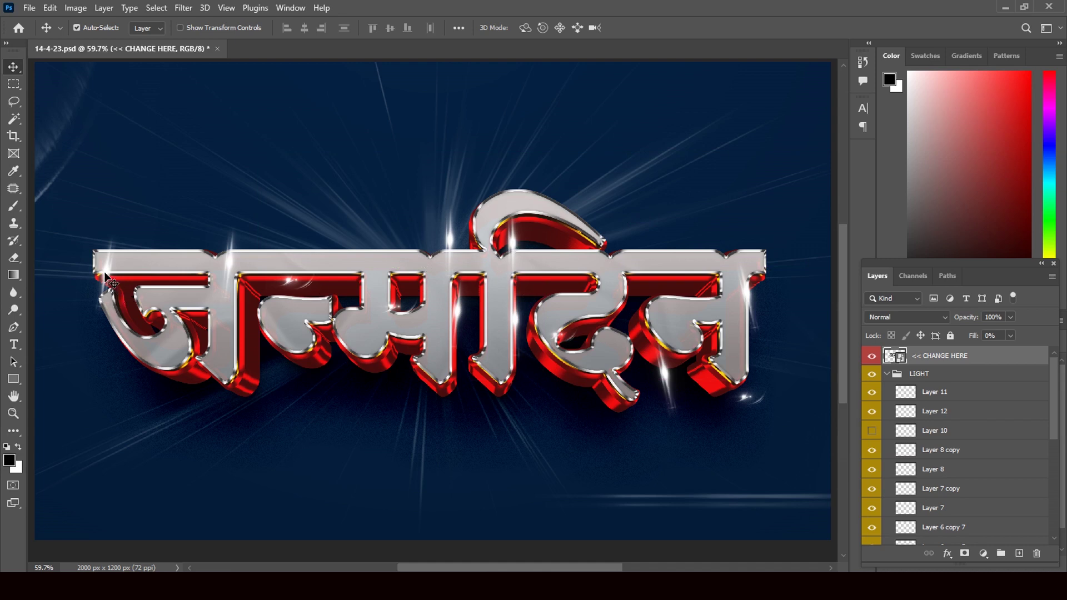
mouse_move(228, 260)
mouse_down()
mouse_move(241, 329)
mouse_move(230, 263)
mouse_up()
drag(1058, 421, 1056, 453)
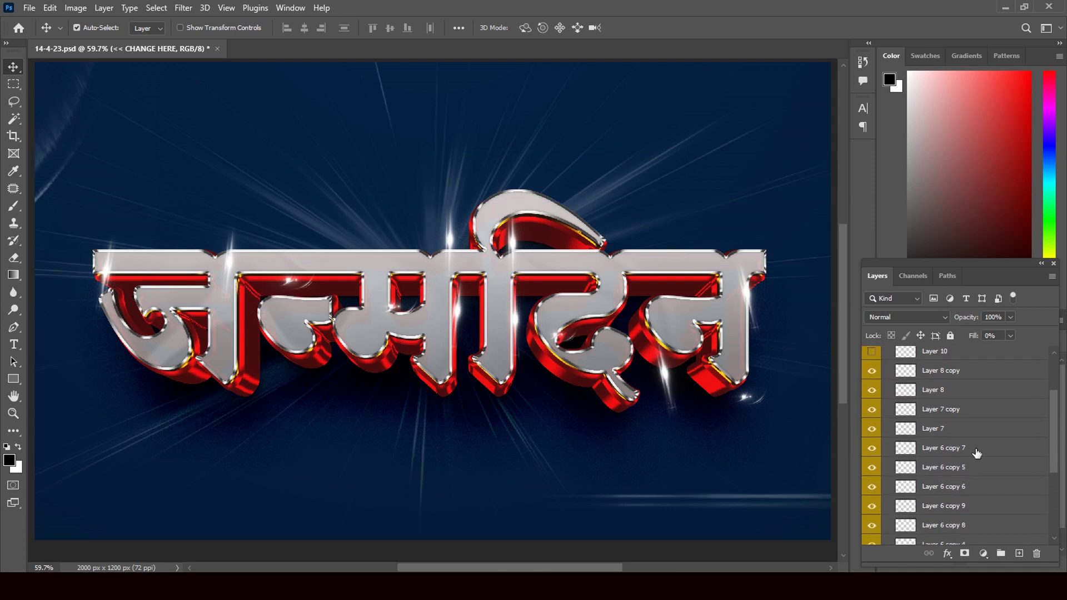
Step: Toggle visibility of Layer 6 copy 7 and Layer 7 copy to identify their sparkles
click(916, 451)
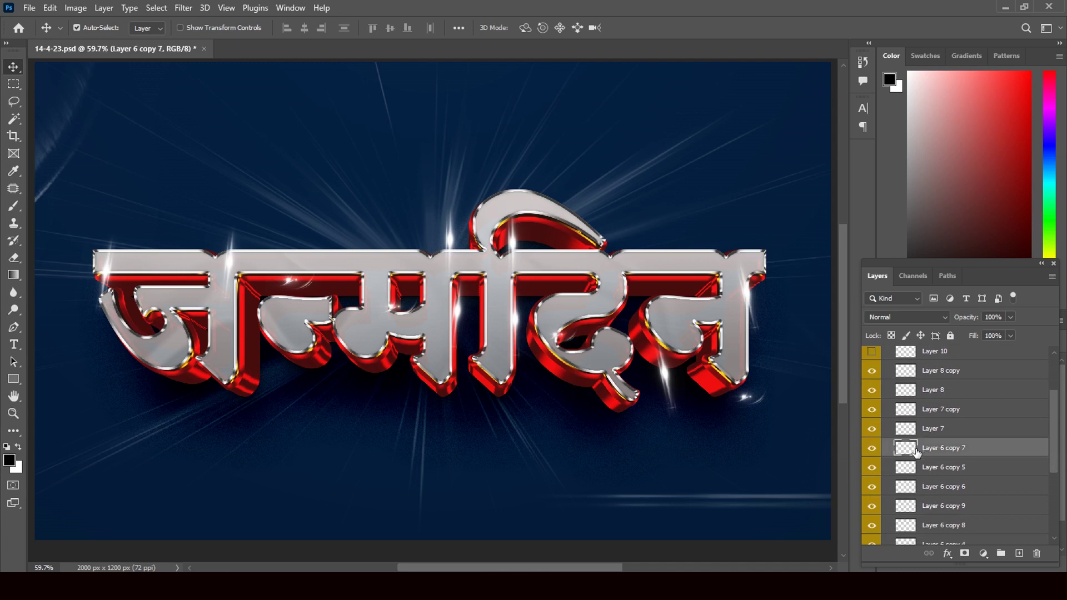
click(871, 449)
click(872, 449)
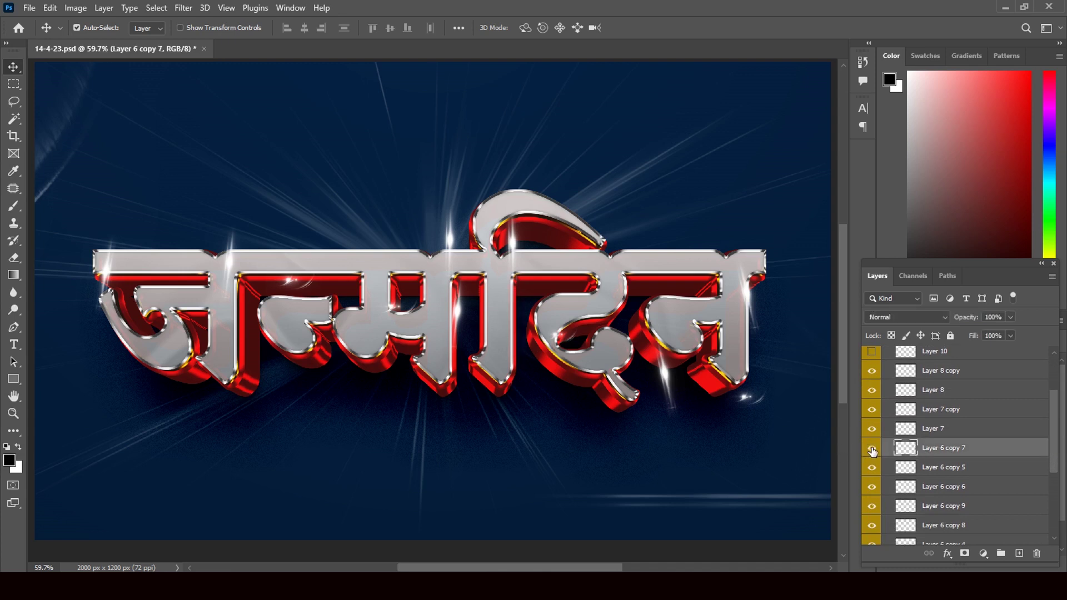
click(871, 409)
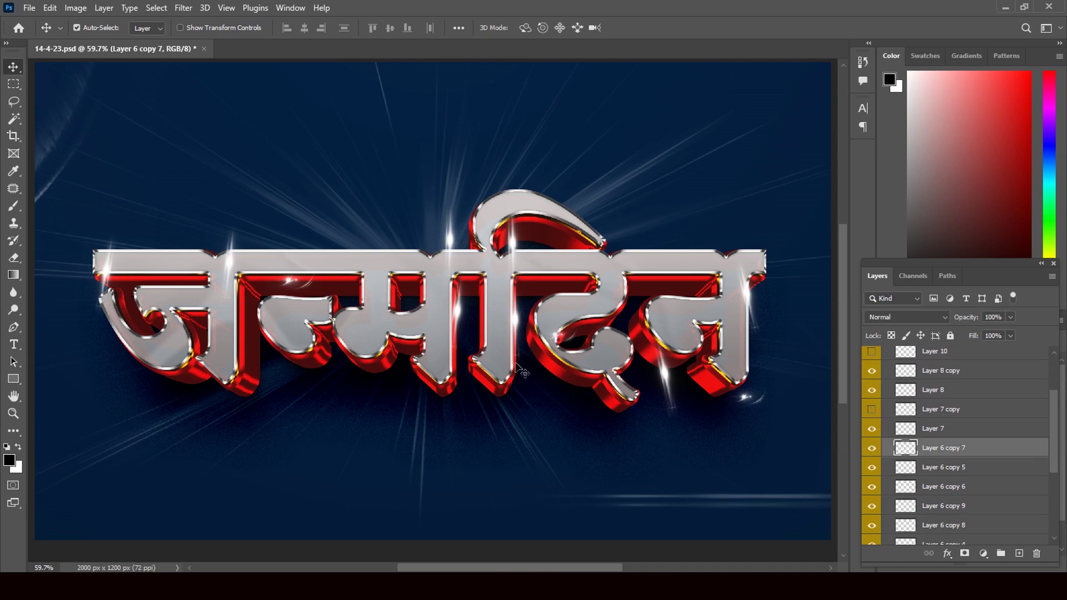
click(872, 410)
click(231, 265)
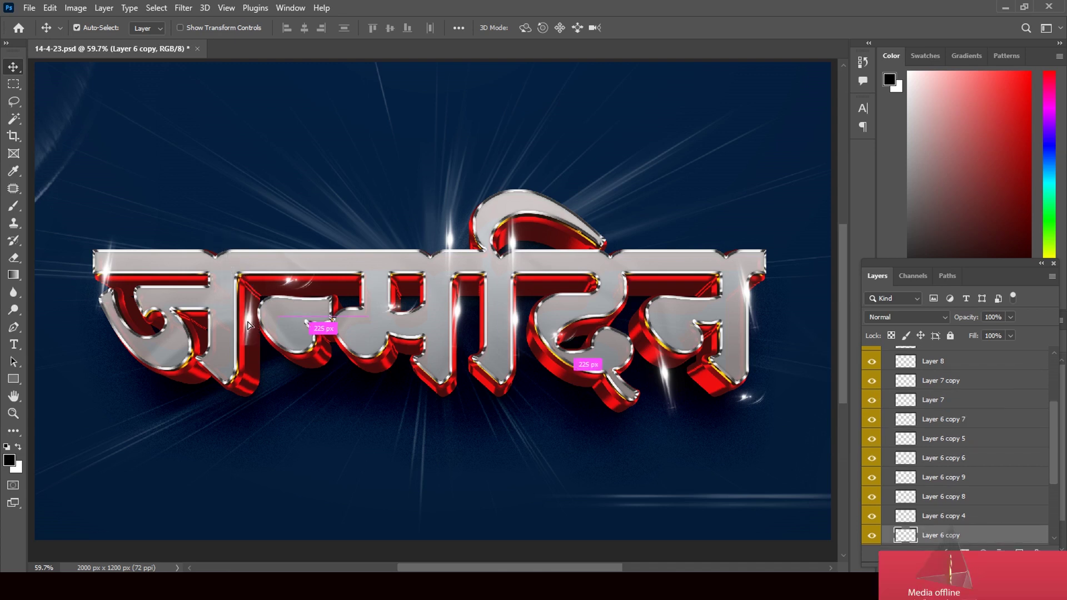
Step: Move the Layer 6 copy flare onto the lettering and commit its transform
mouse_move(248, 324)
mouse_down()
mouse_move(241, 334)
mouse_move(279, 314)
mouse_move(274, 324)
mouse_up()
key(ctrl+t)
key(Return)
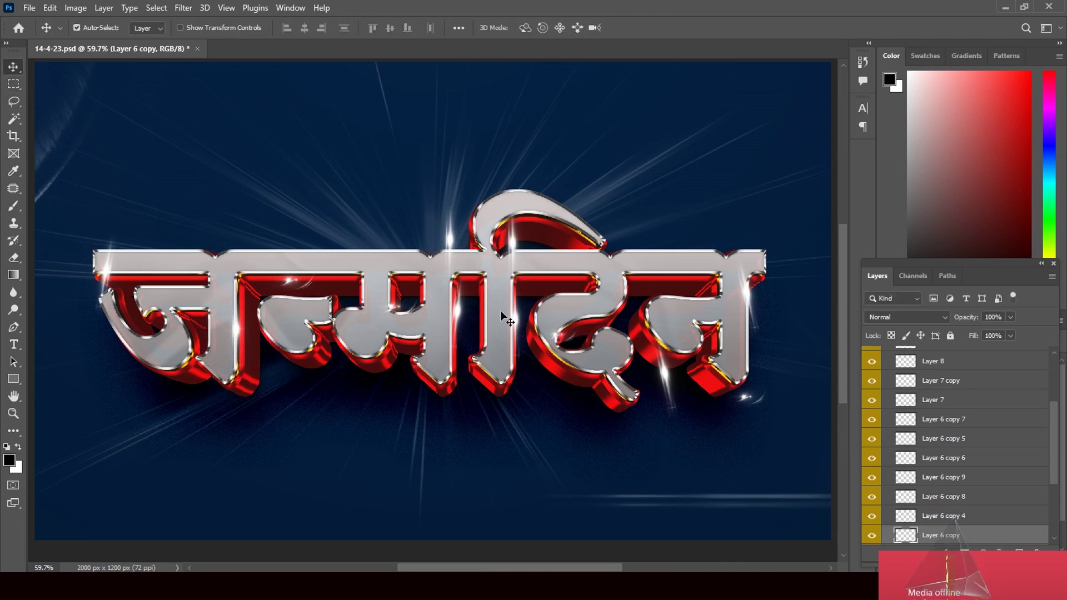
Step: Rotate the Layer 6 copy 9 flare at the word's right end 14.31° clockwise
click(749, 298)
key(ctrl)
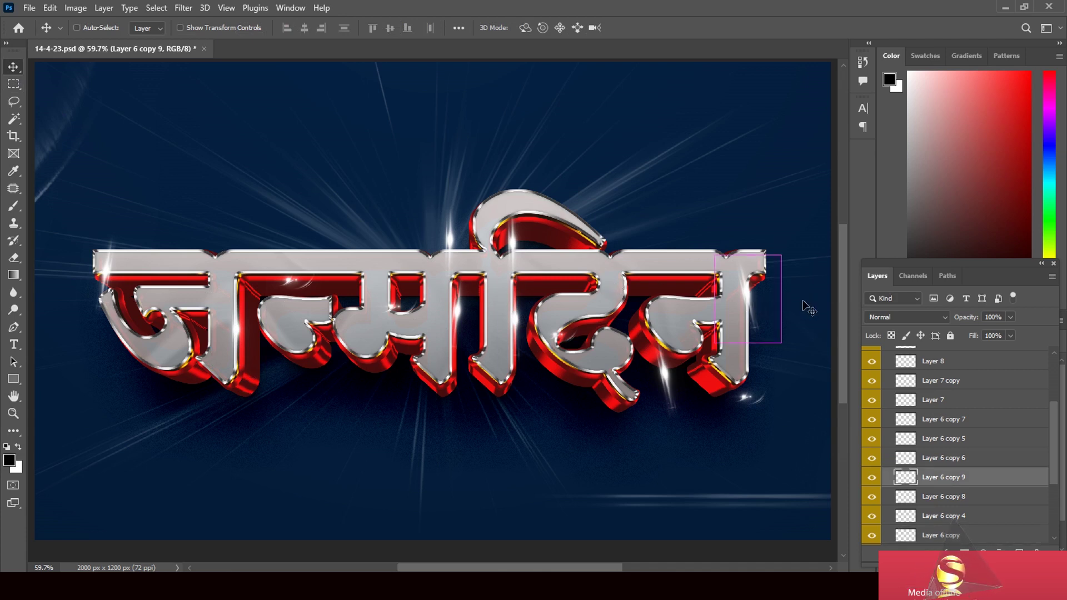
key(ctrl+t)
drag(798, 298, 798, 311)
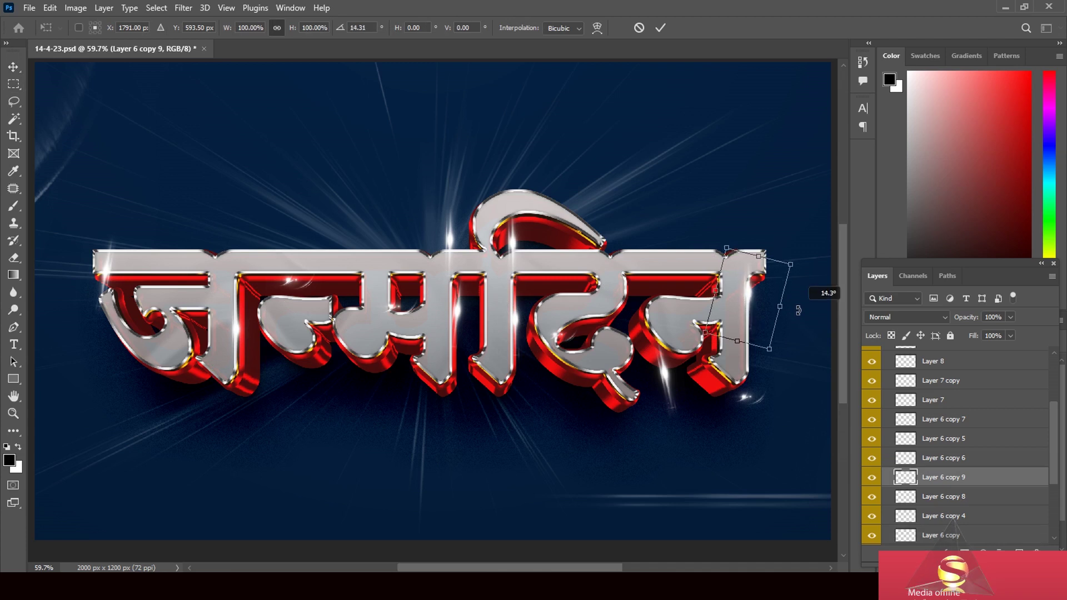
key(Return)
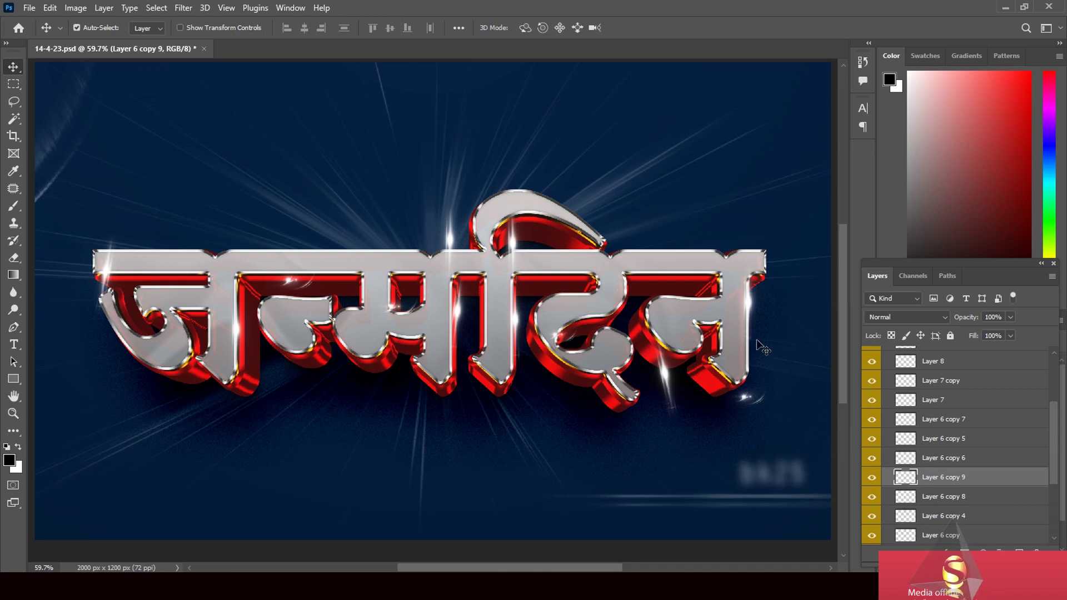
click(665, 374)
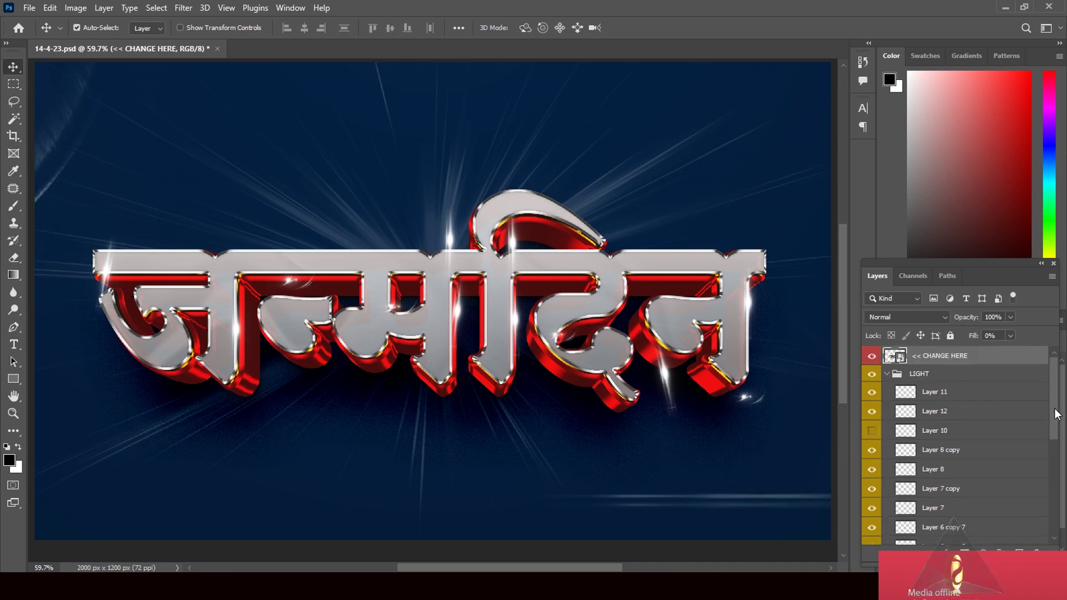
drag(1057, 414, 1056, 423)
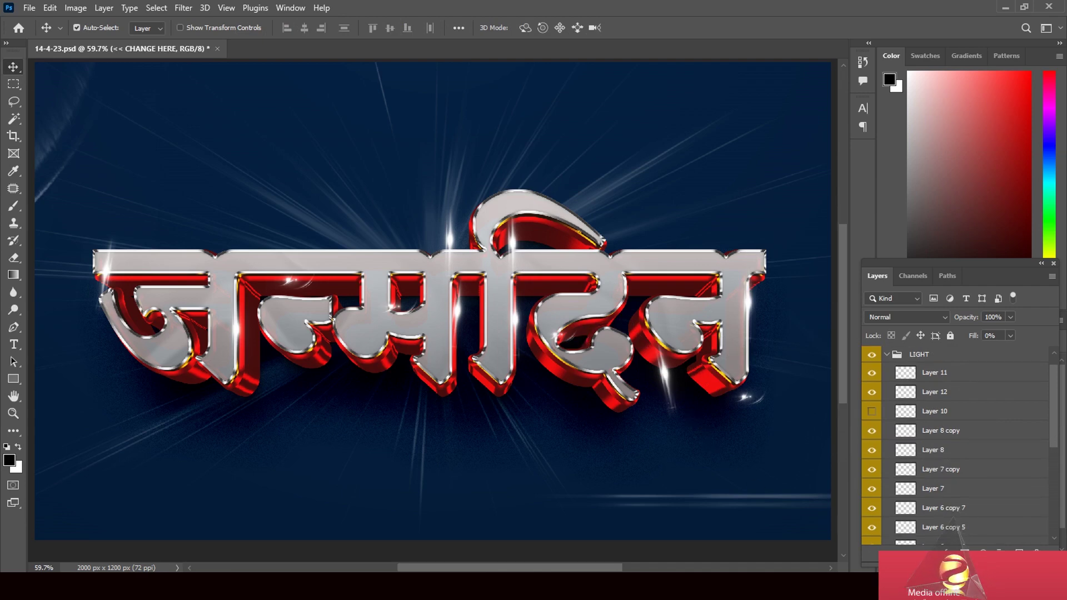